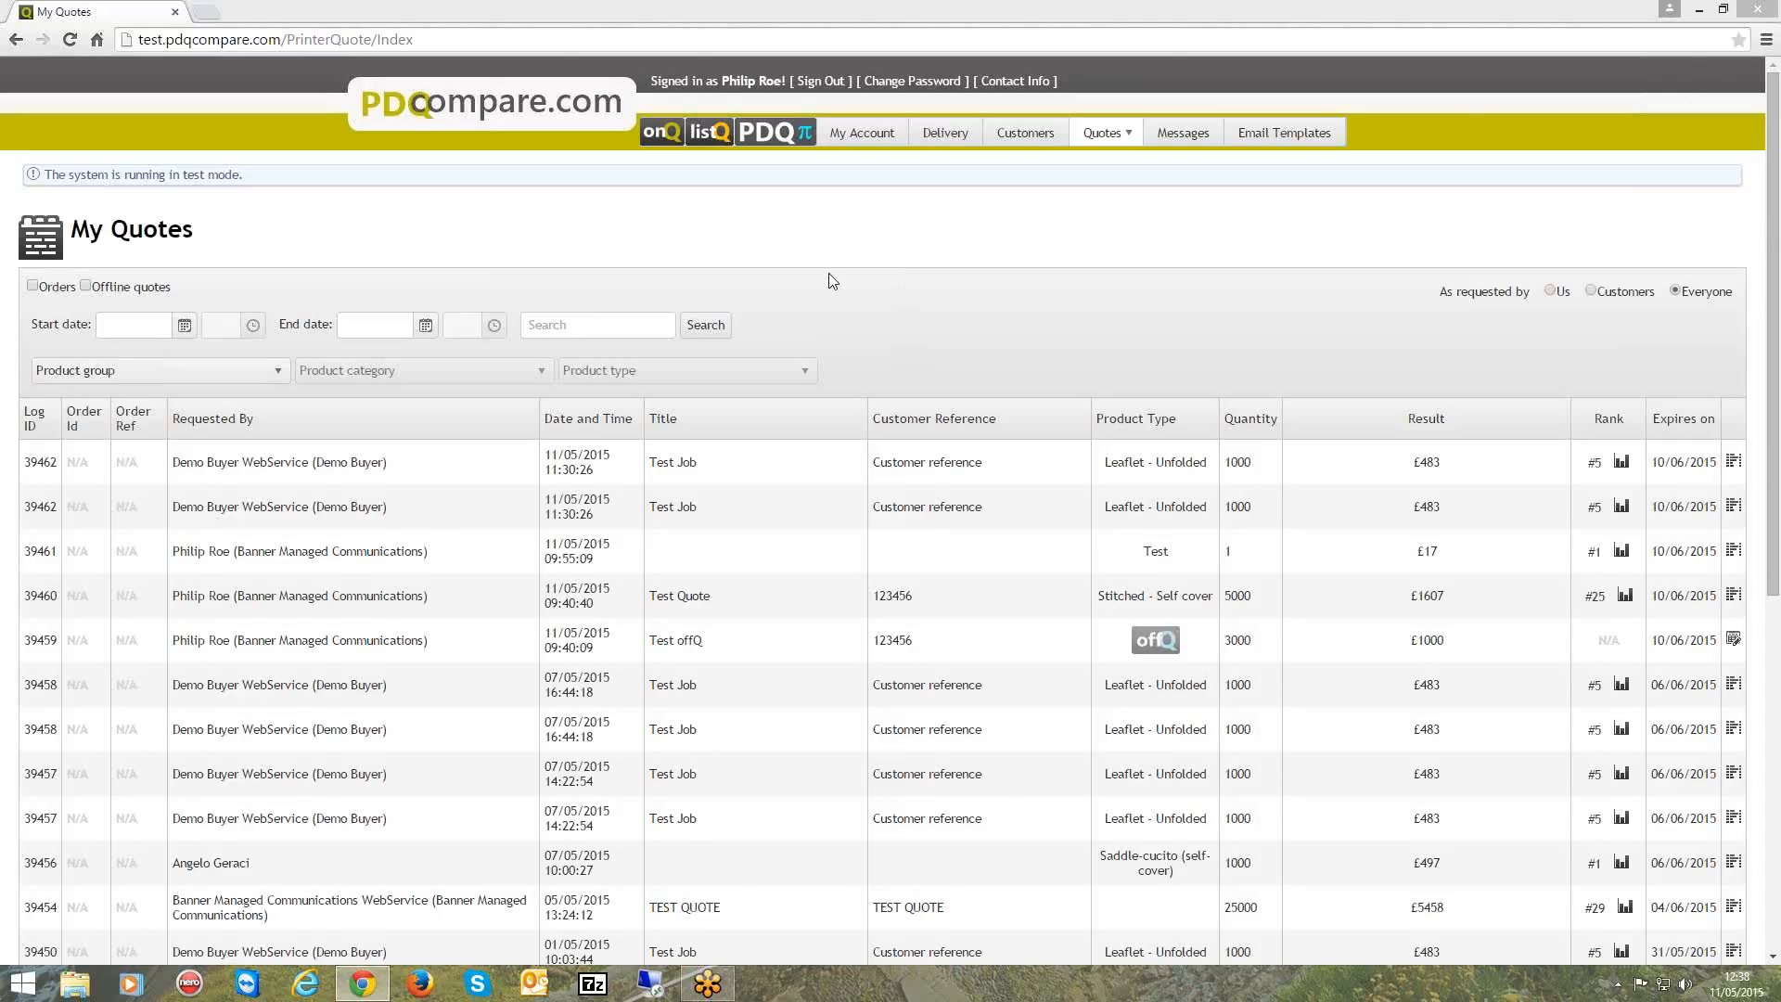
# Open the account's supplier settings for editing, review the Distance Measure, Artwork Link Parameter and offQ email fields, and cancel without changes.
pyautogui.click(868, 135)
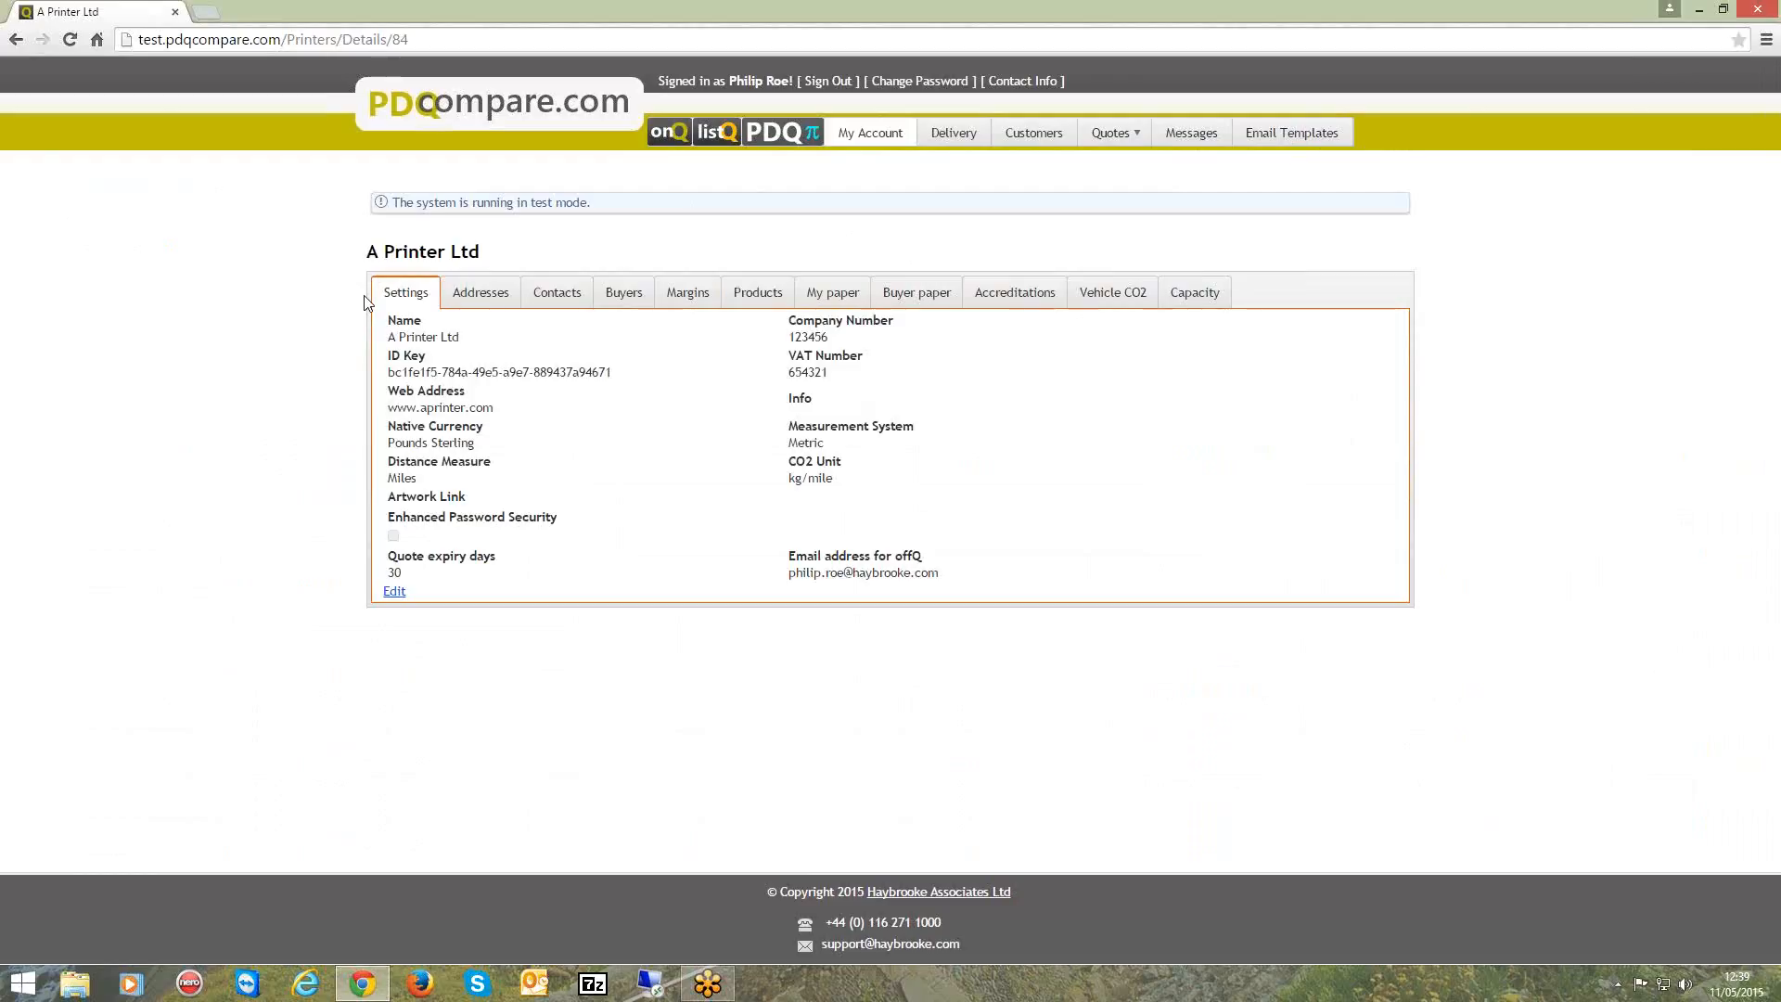
pyautogui.click(394, 592)
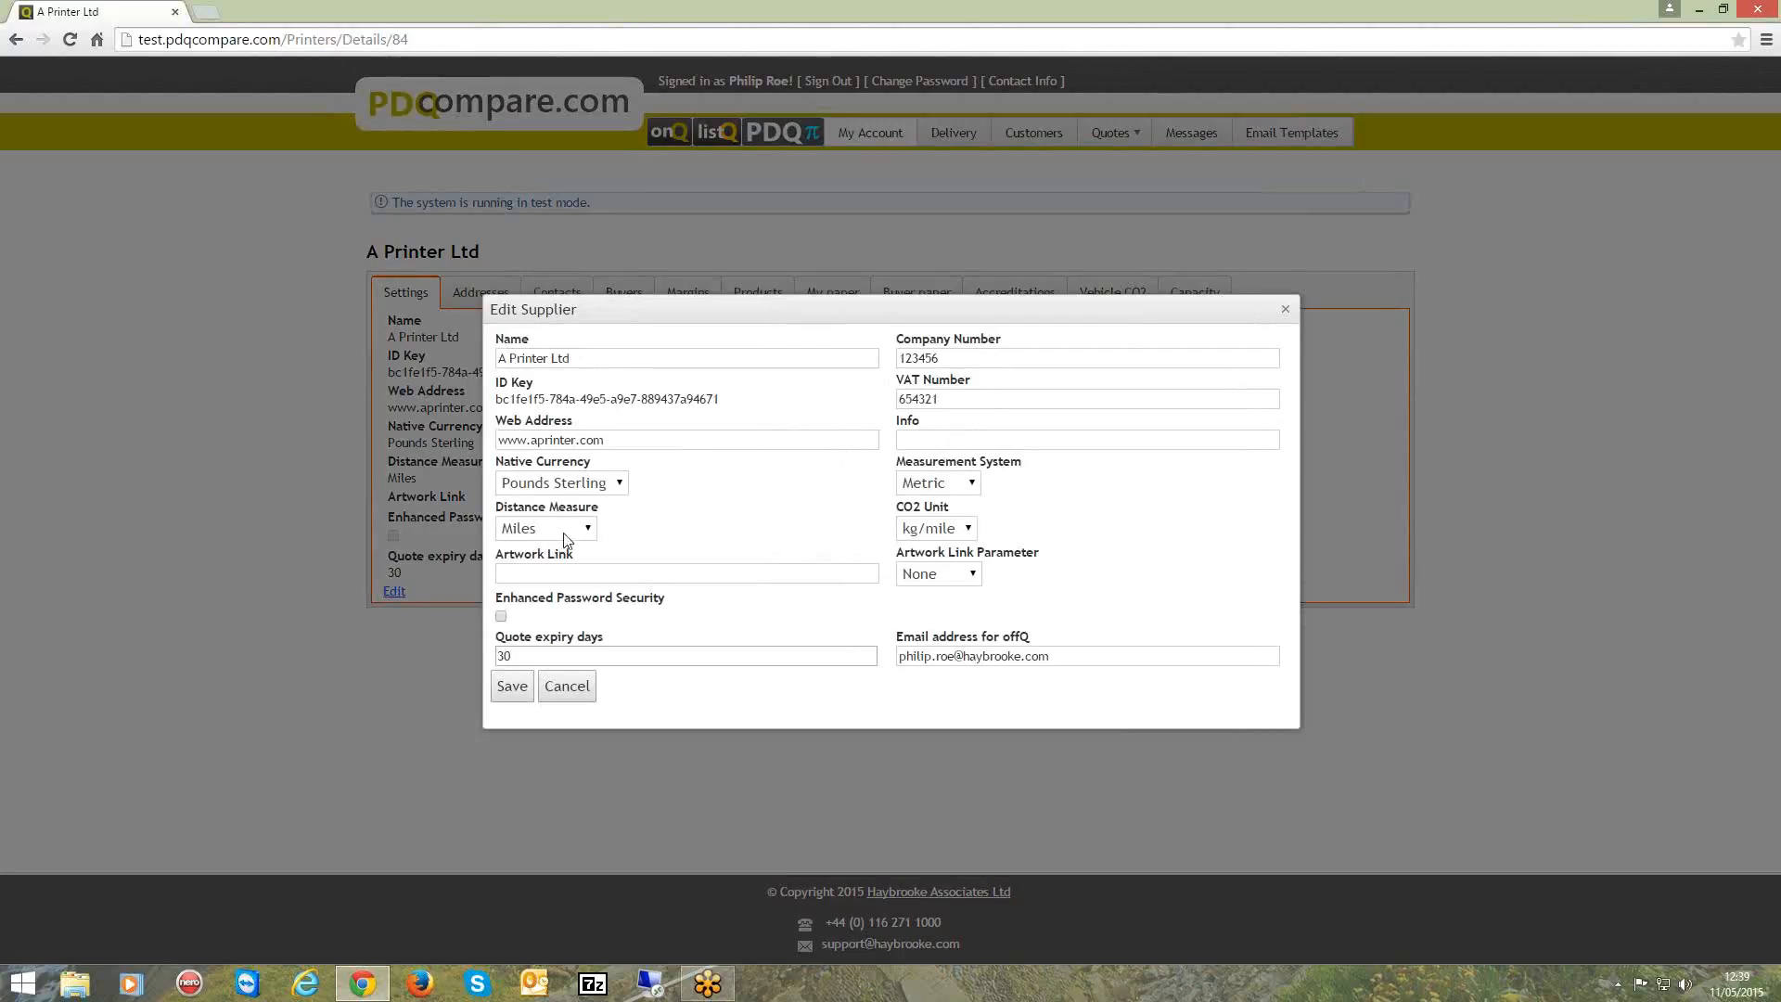
pyautogui.click(587, 529)
pyautogui.click(587, 531)
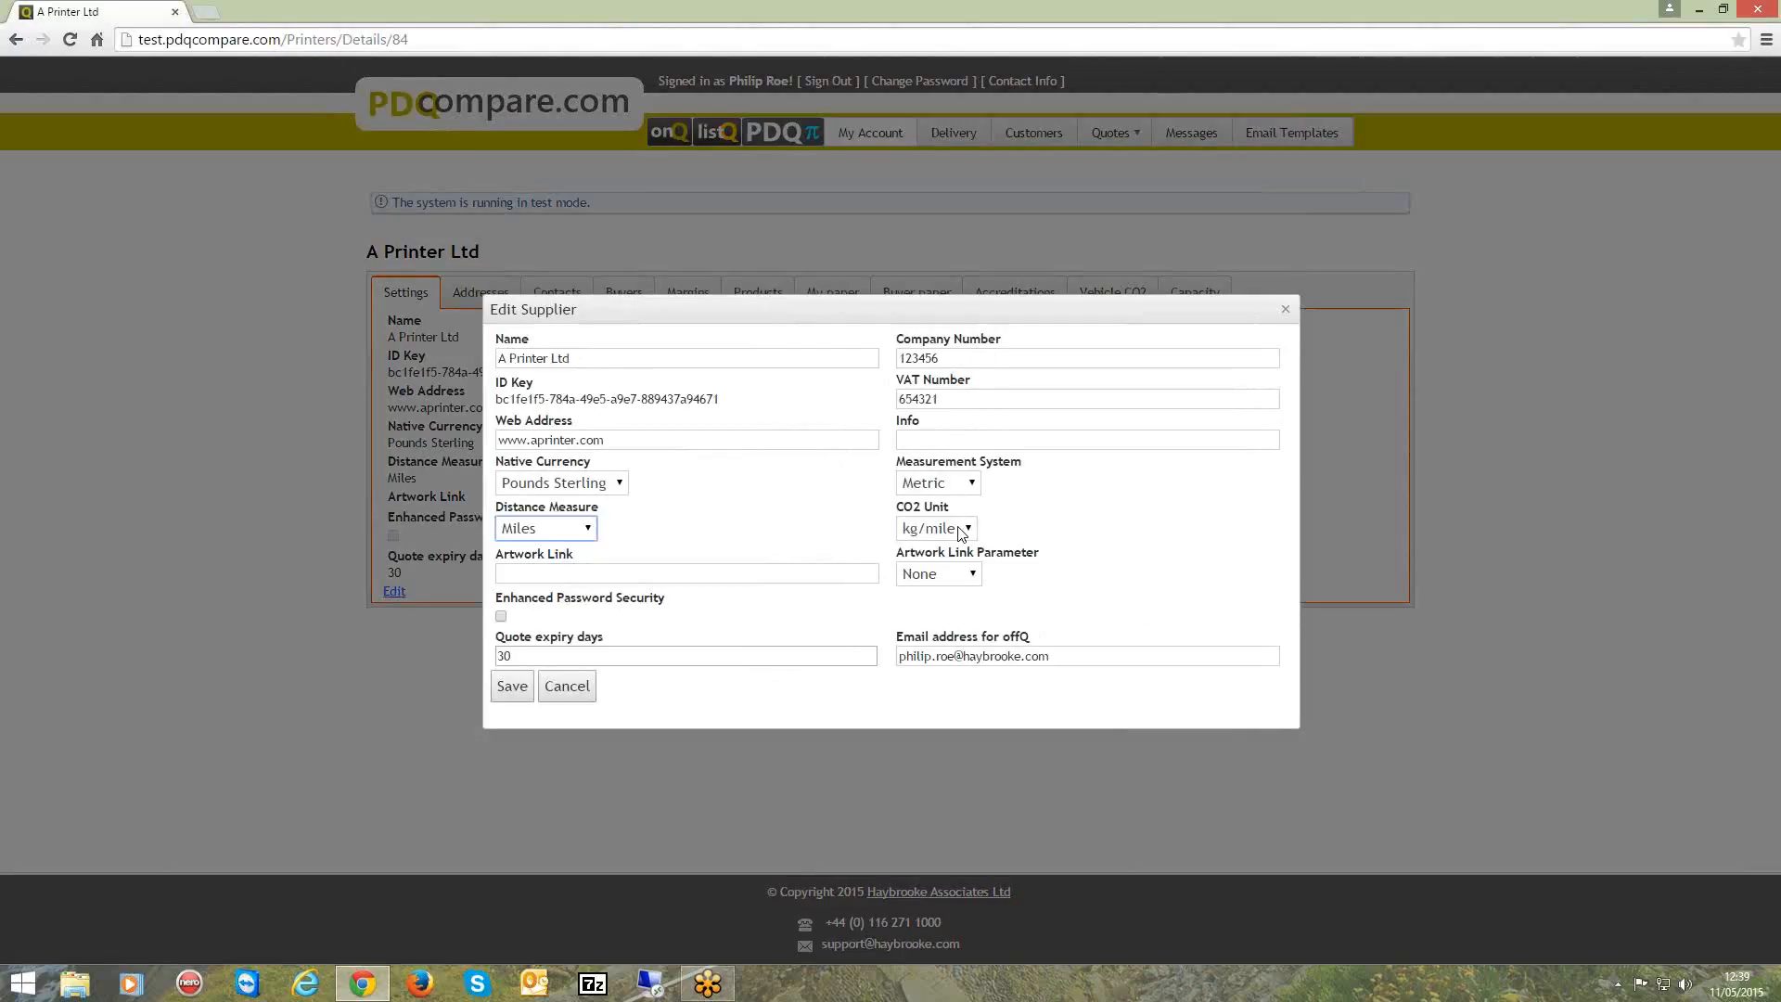
pyautogui.click(974, 576)
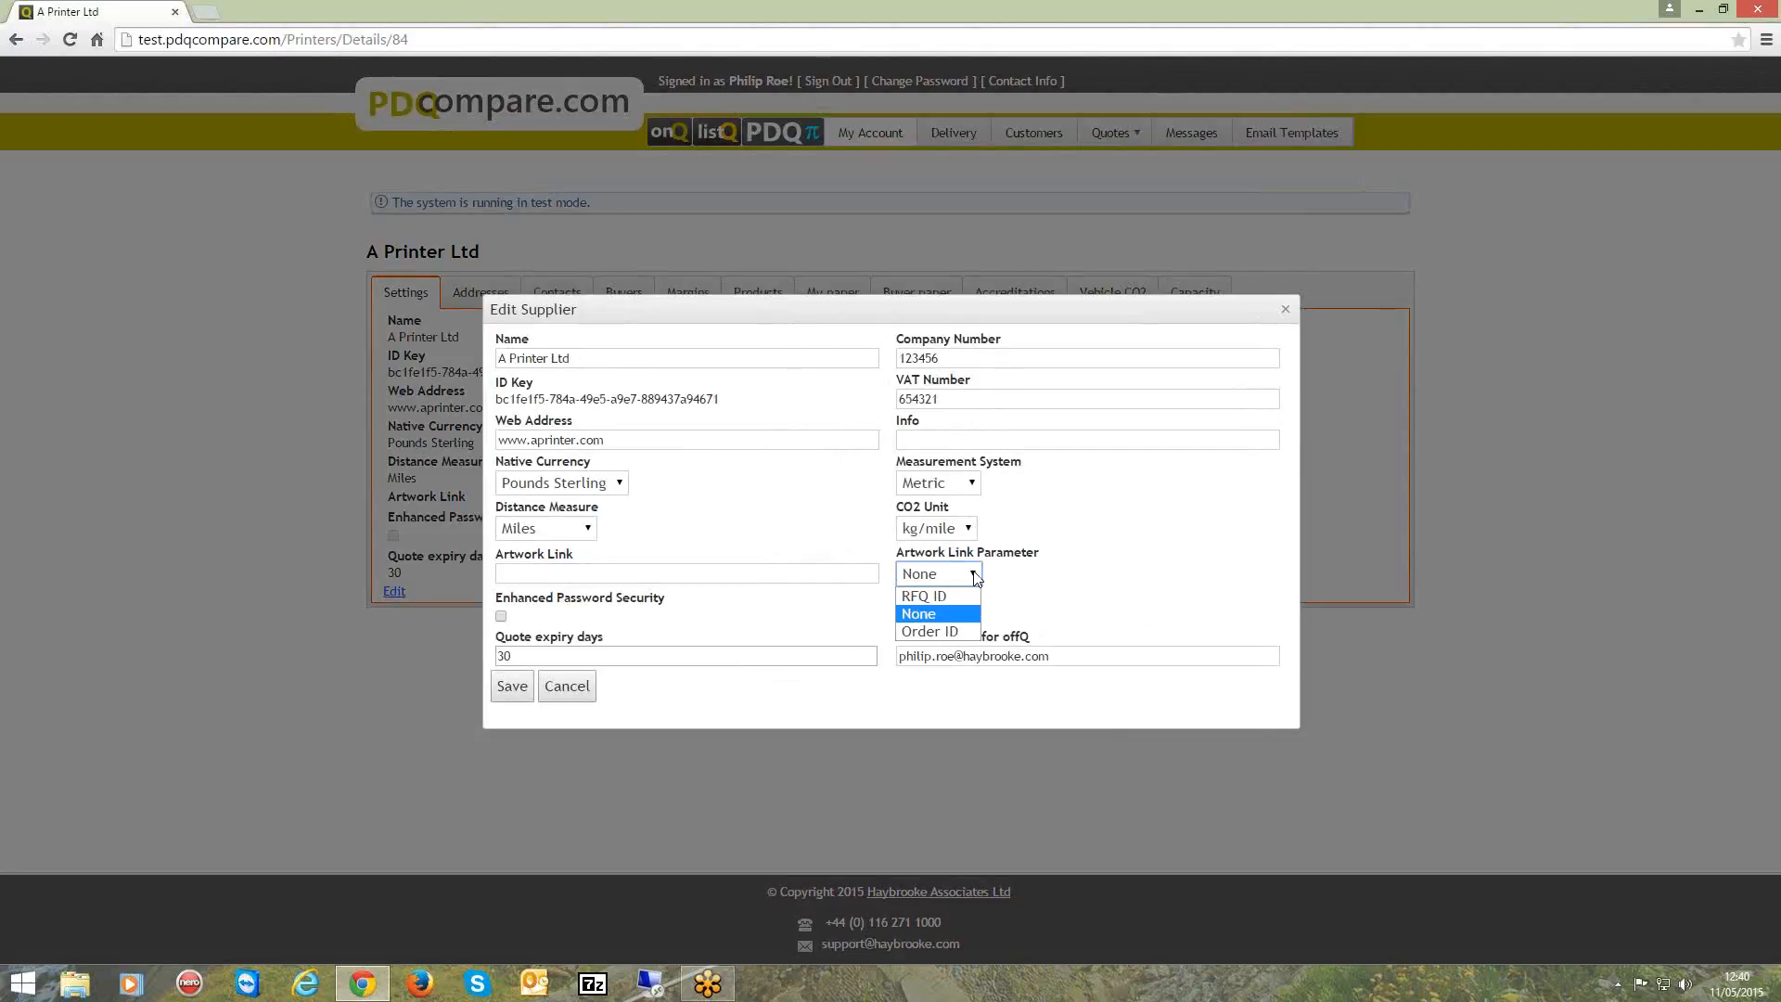
pyautogui.click(1046, 583)
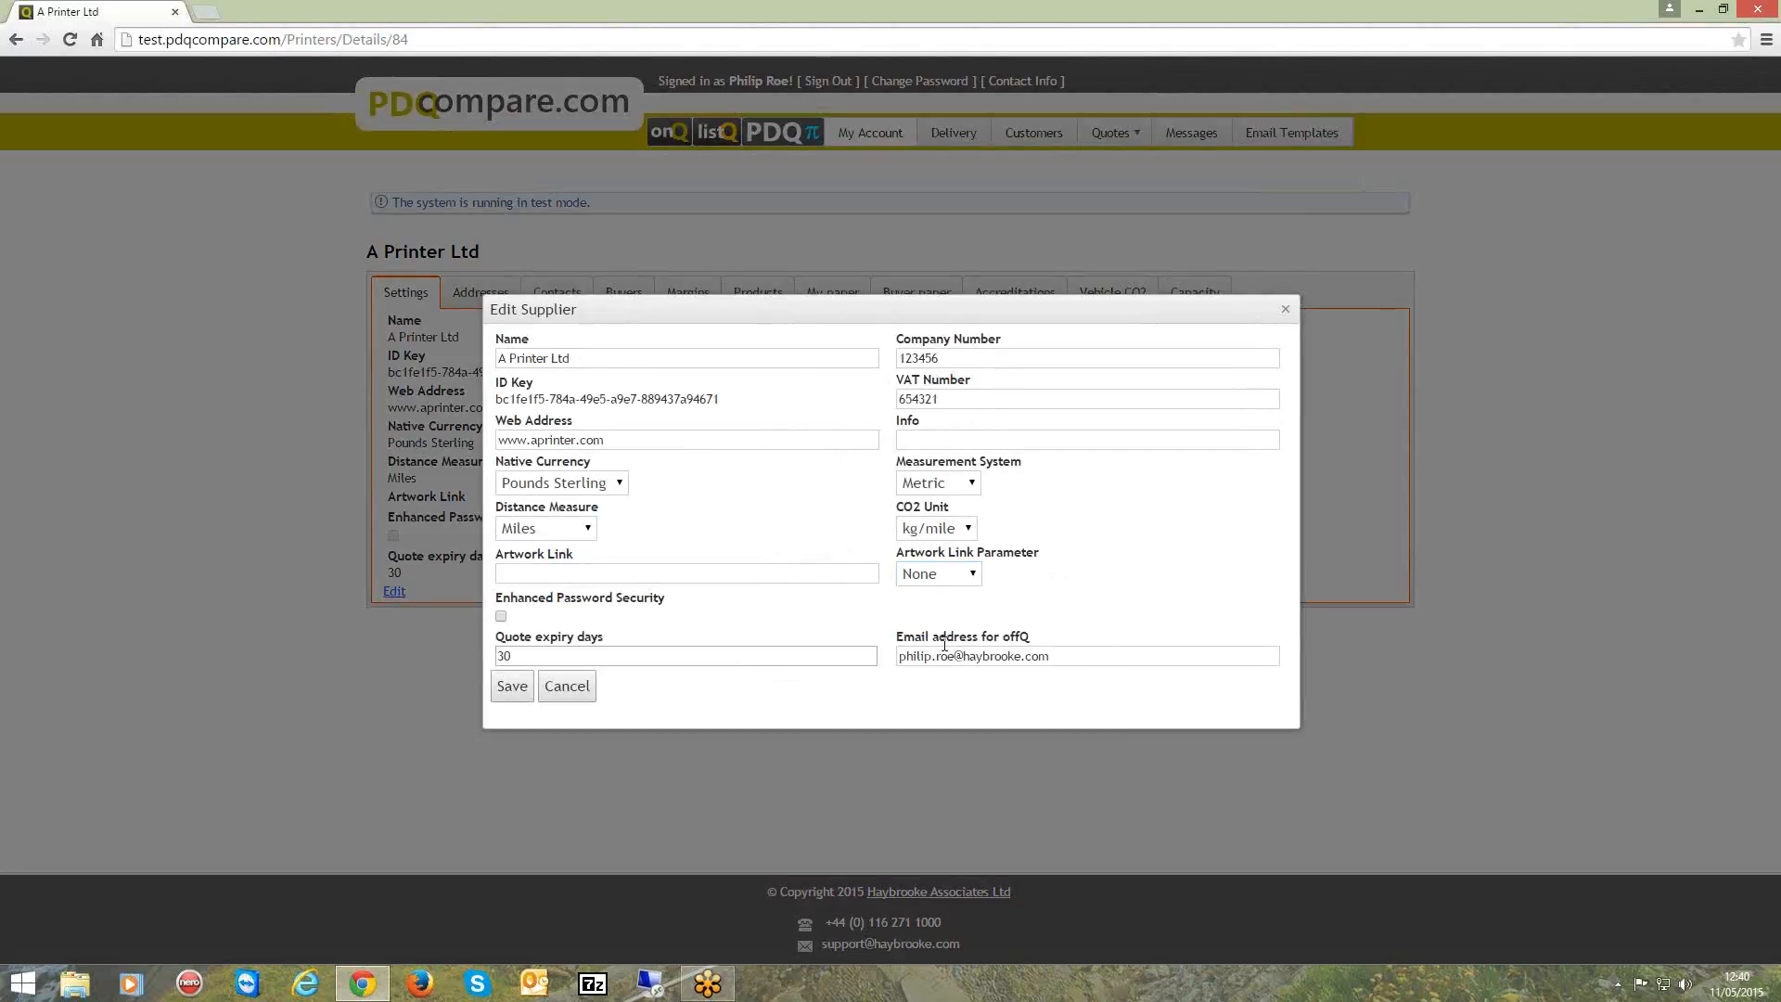
pyautogui.moveTo(1059, 655); pyautogui.dragTo(875, 654)
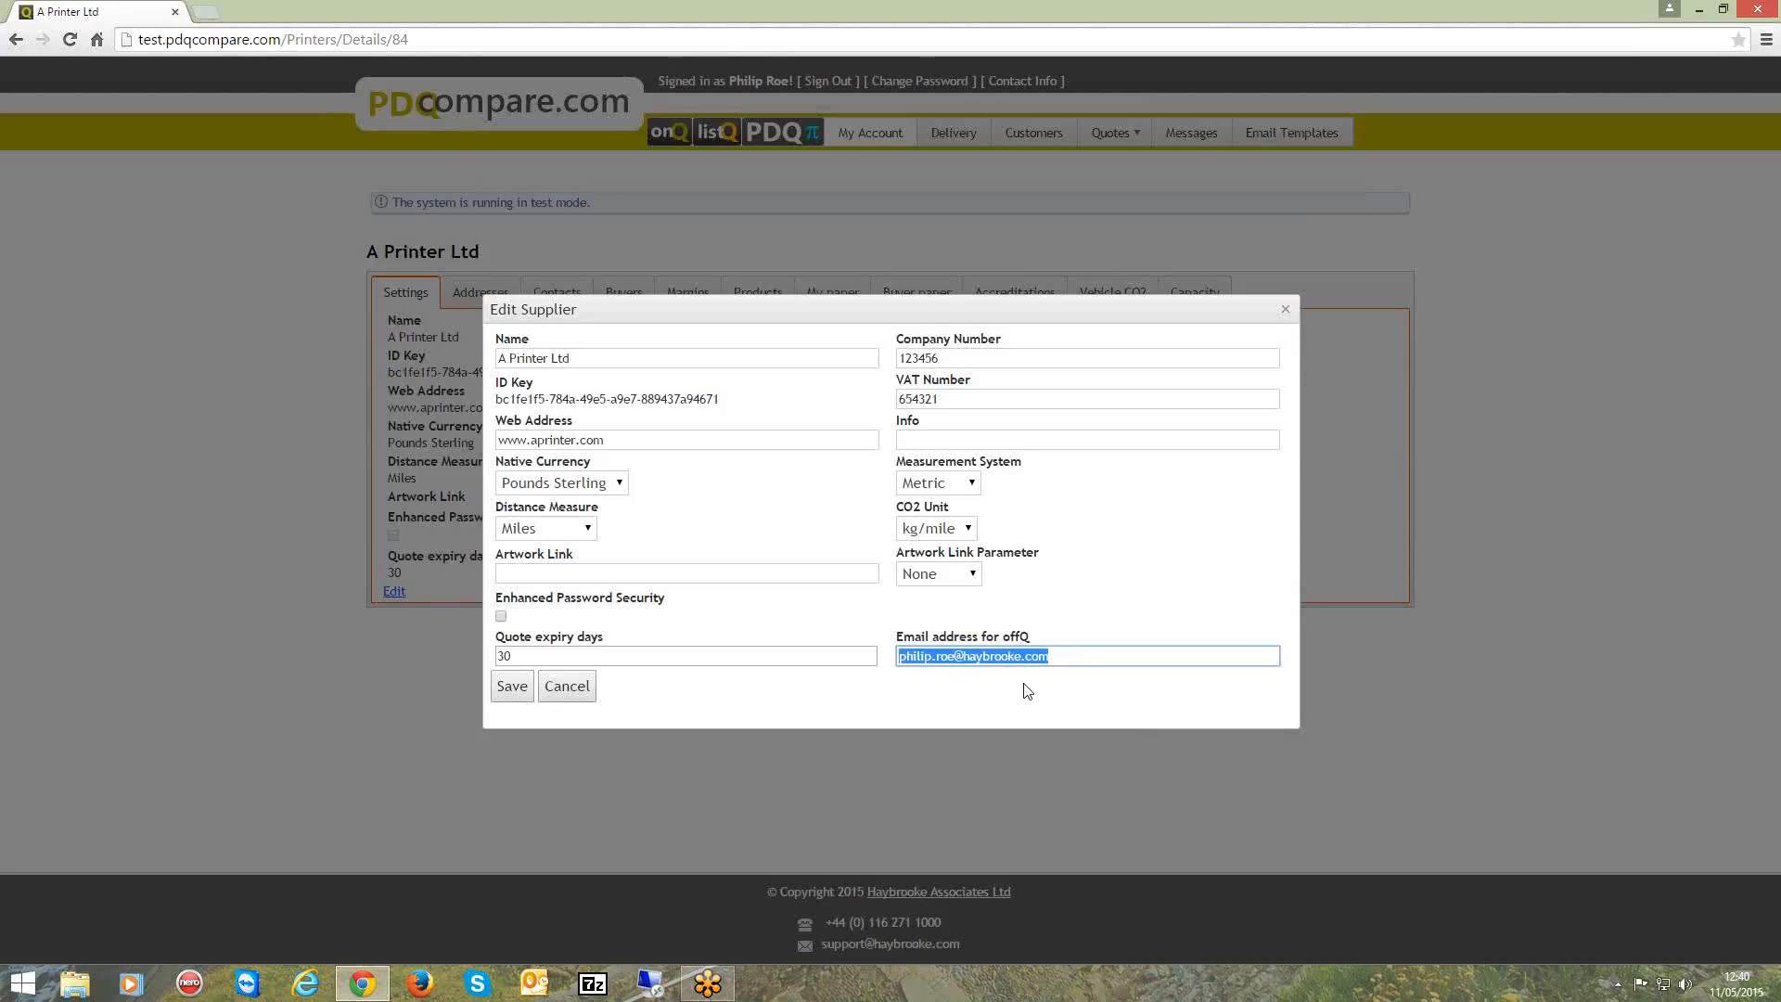
pyautogui.click(568, 686)
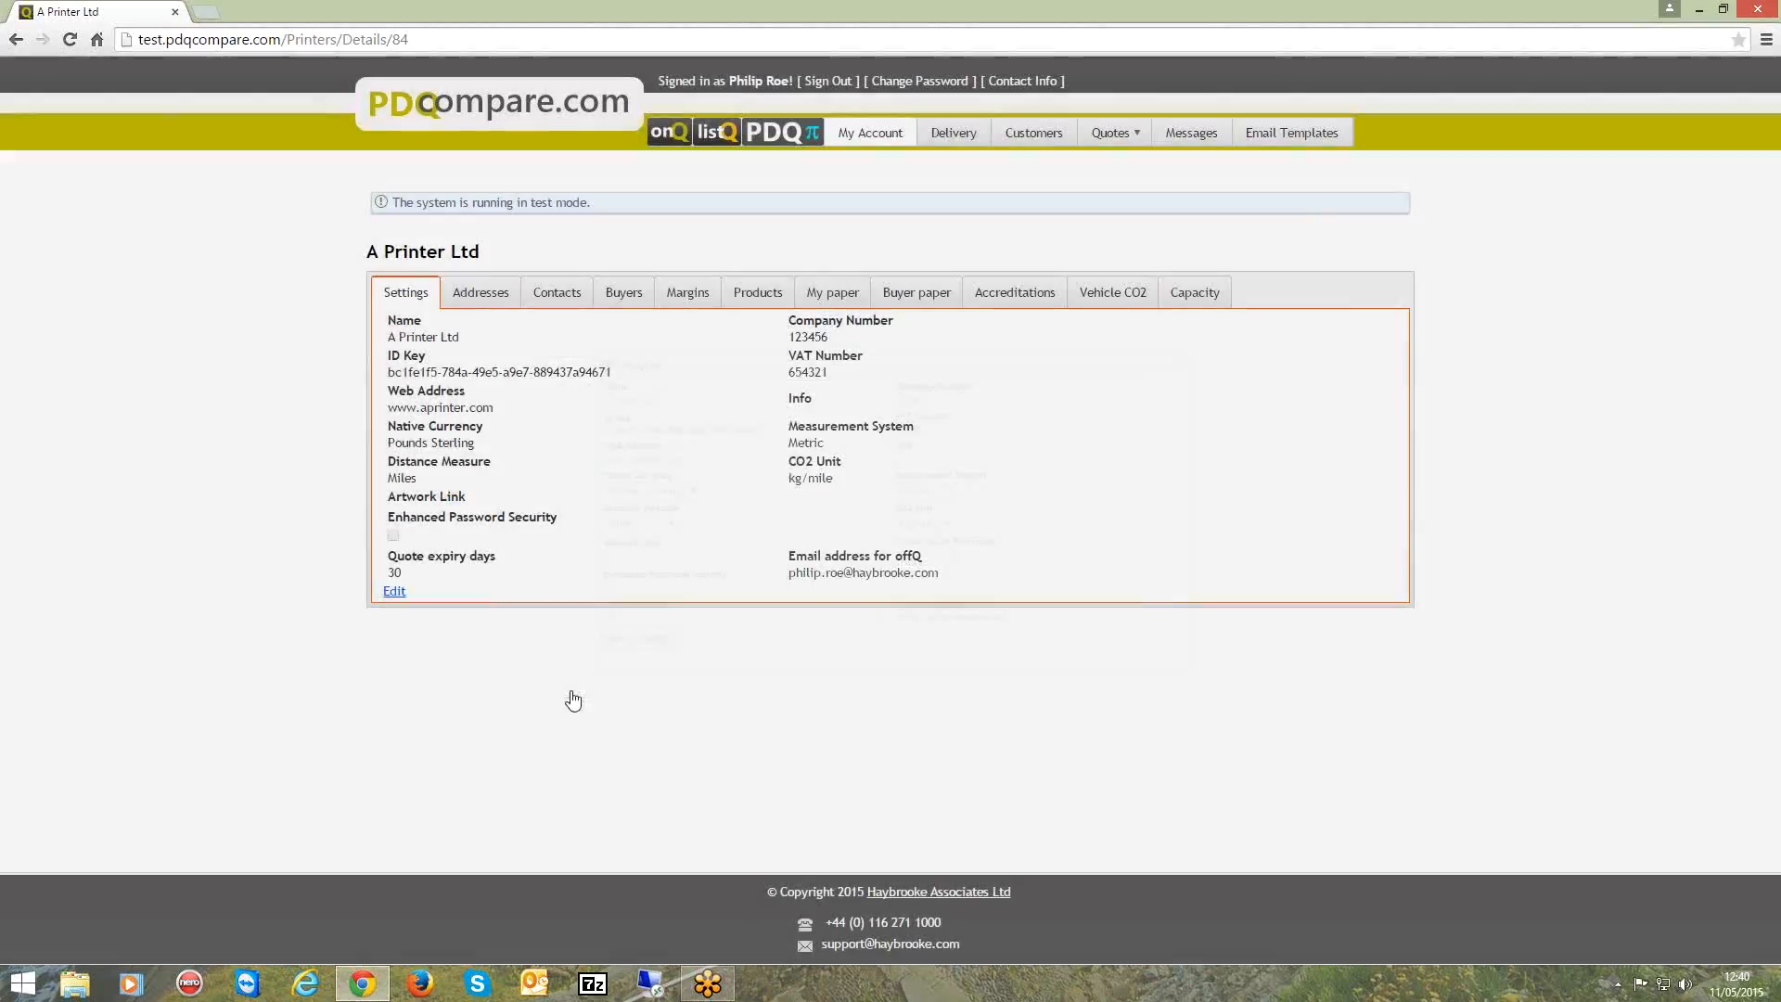
# View the company's addresses, examine the blank form for a new address, and cancel it.
pyautogui.click(484, 297)
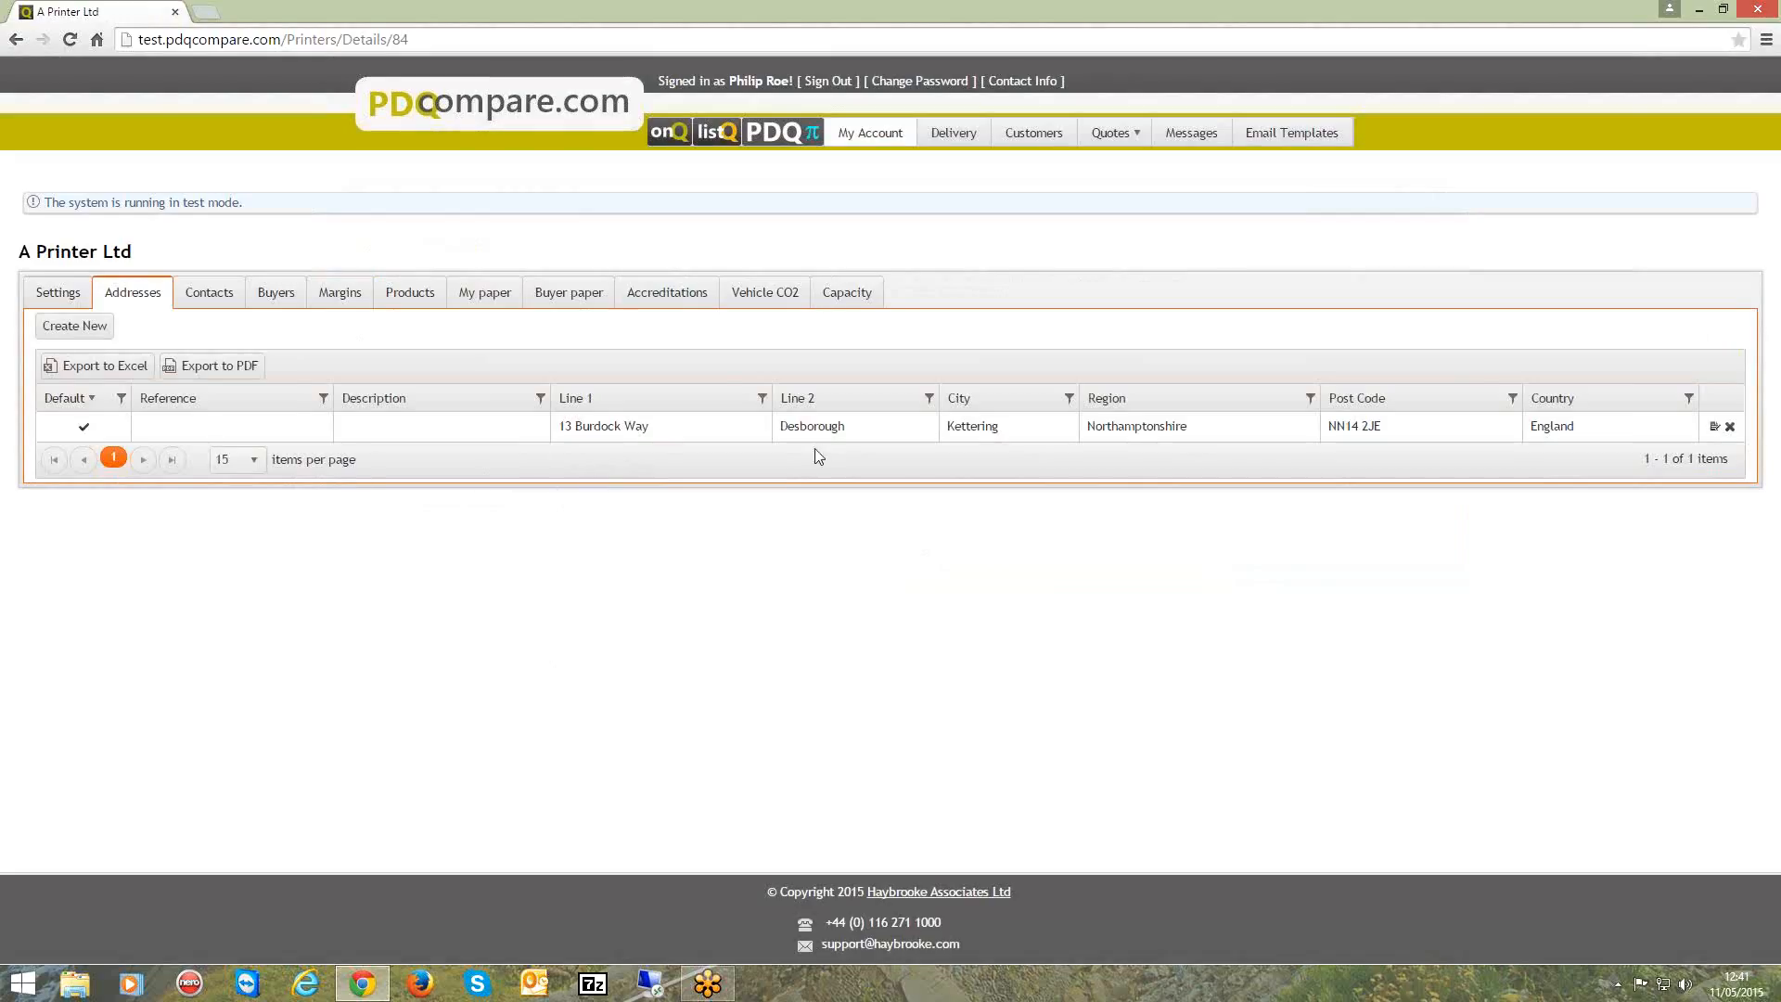
pyautogui.click(91, 328)
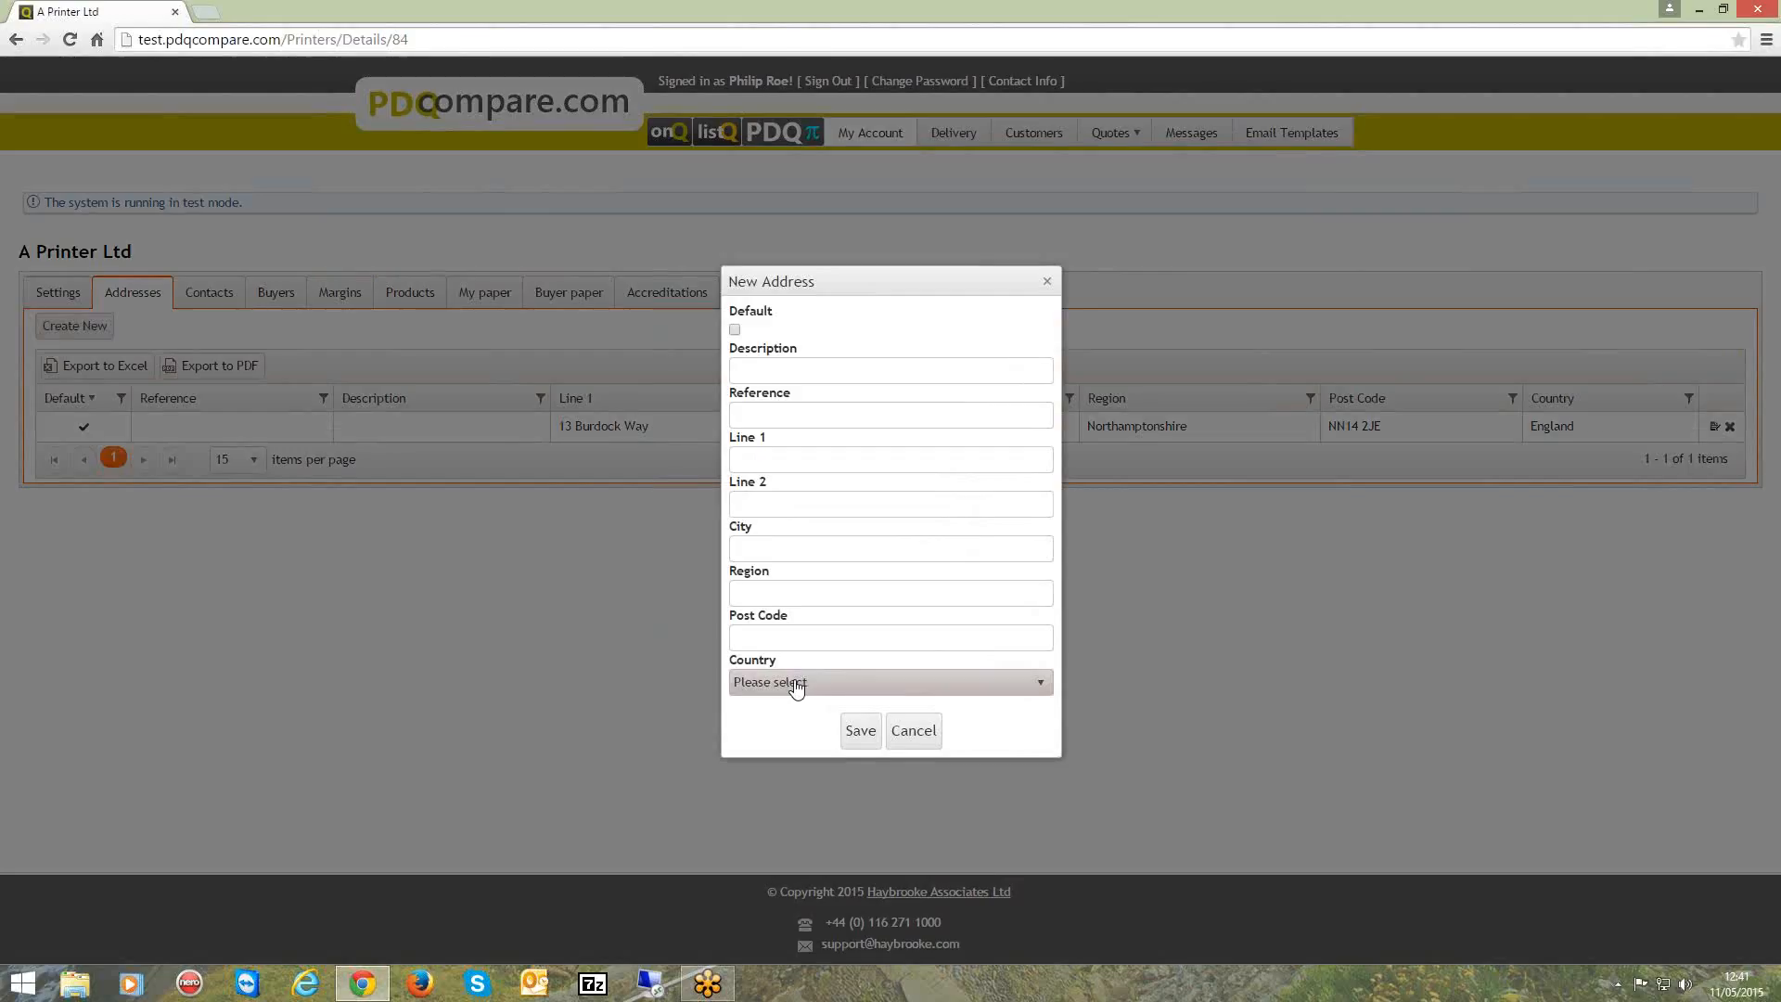
pyautogui.click(914, 732)
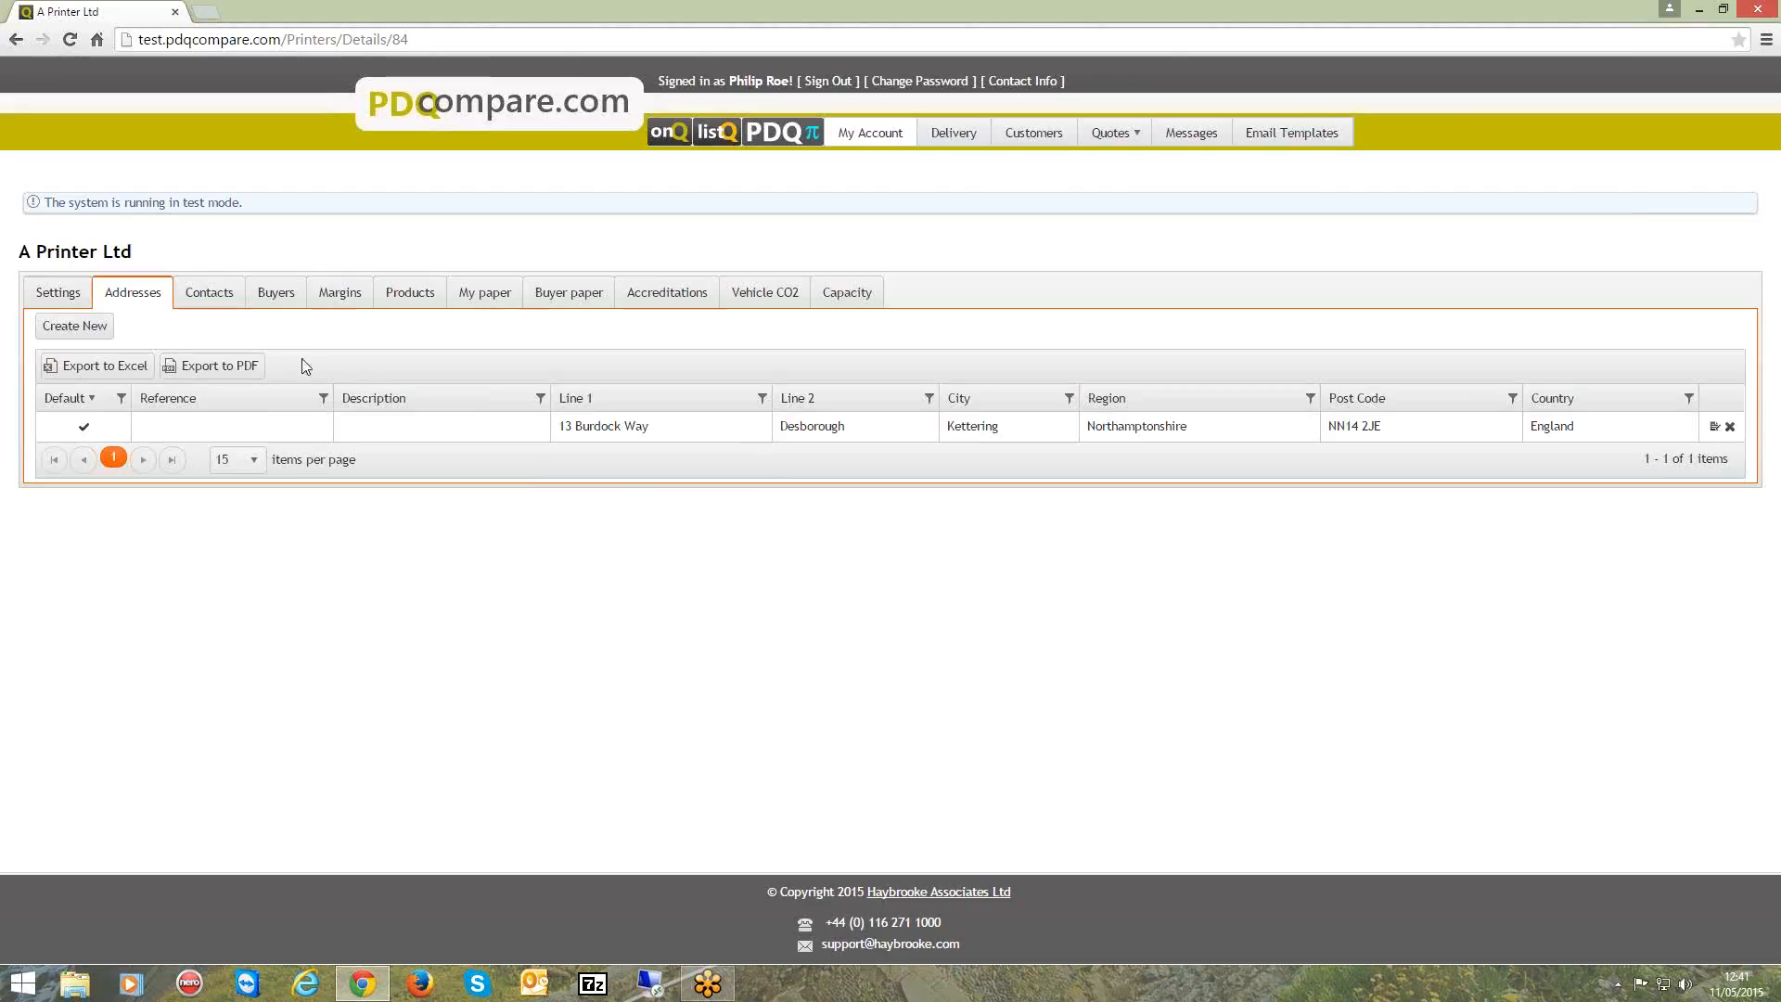
# View the contacts and examine the new contact form's language, currency and time zone options, then cancel it.
pyautogui.click(223, 301)
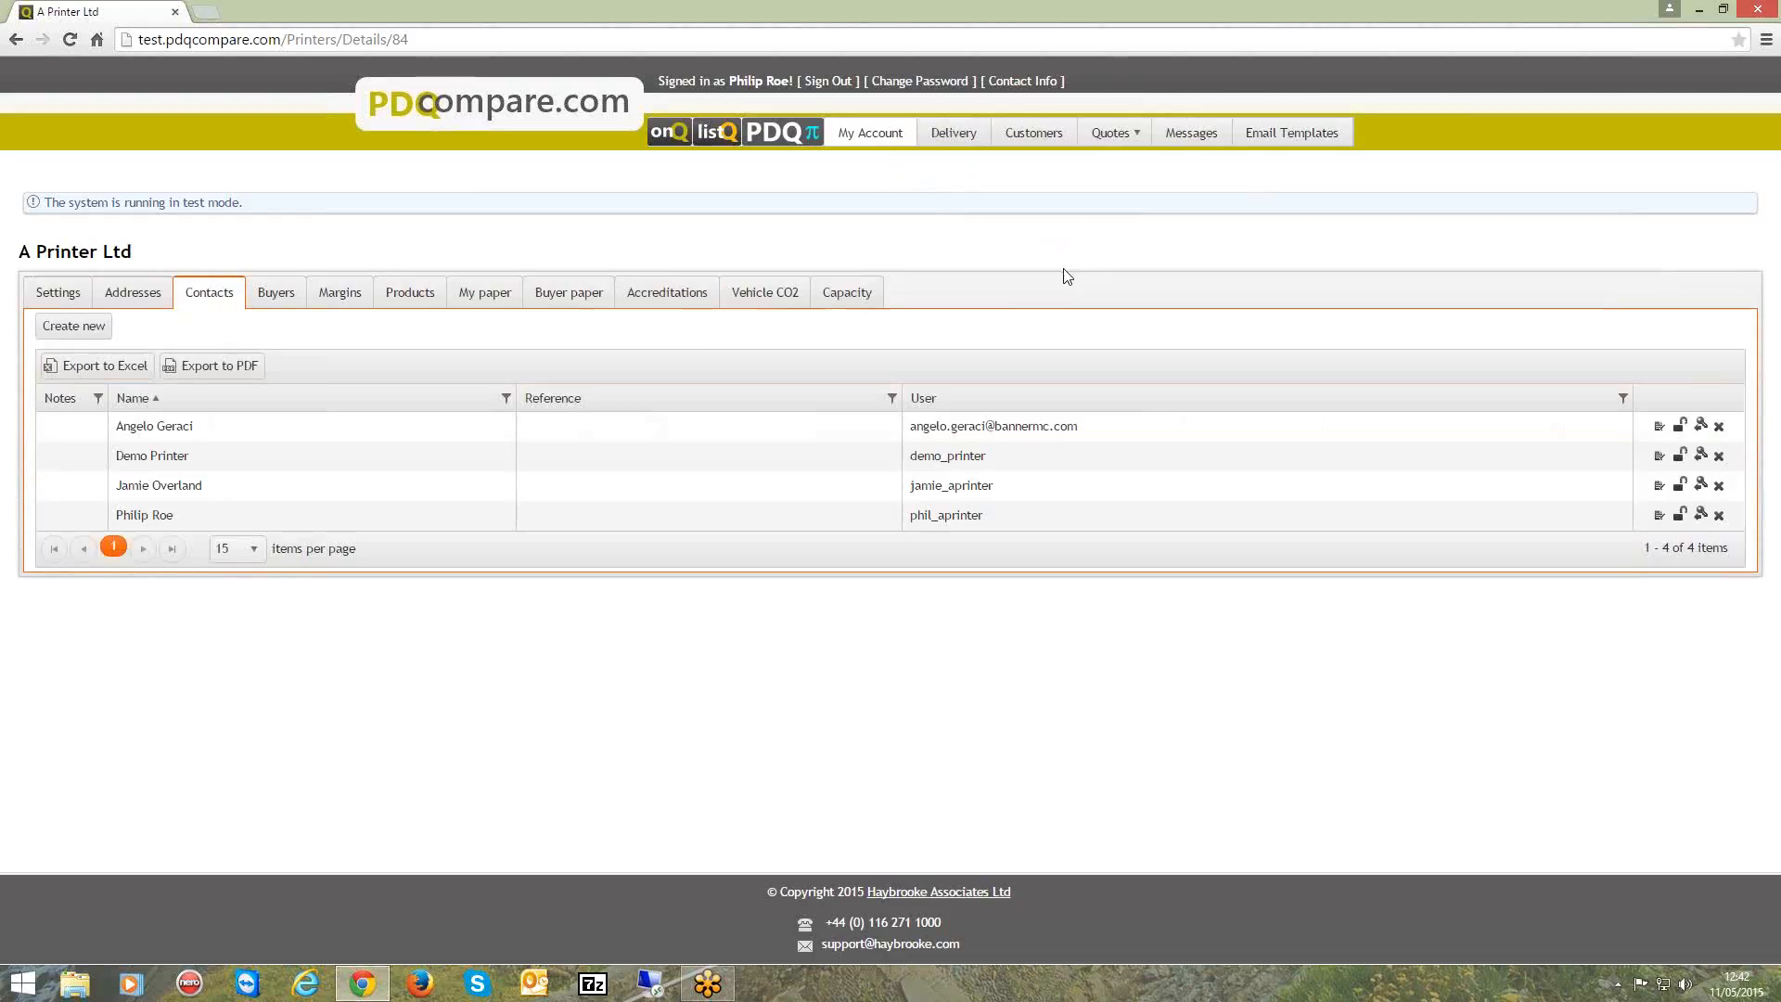
pyautogui.click(96, 329)
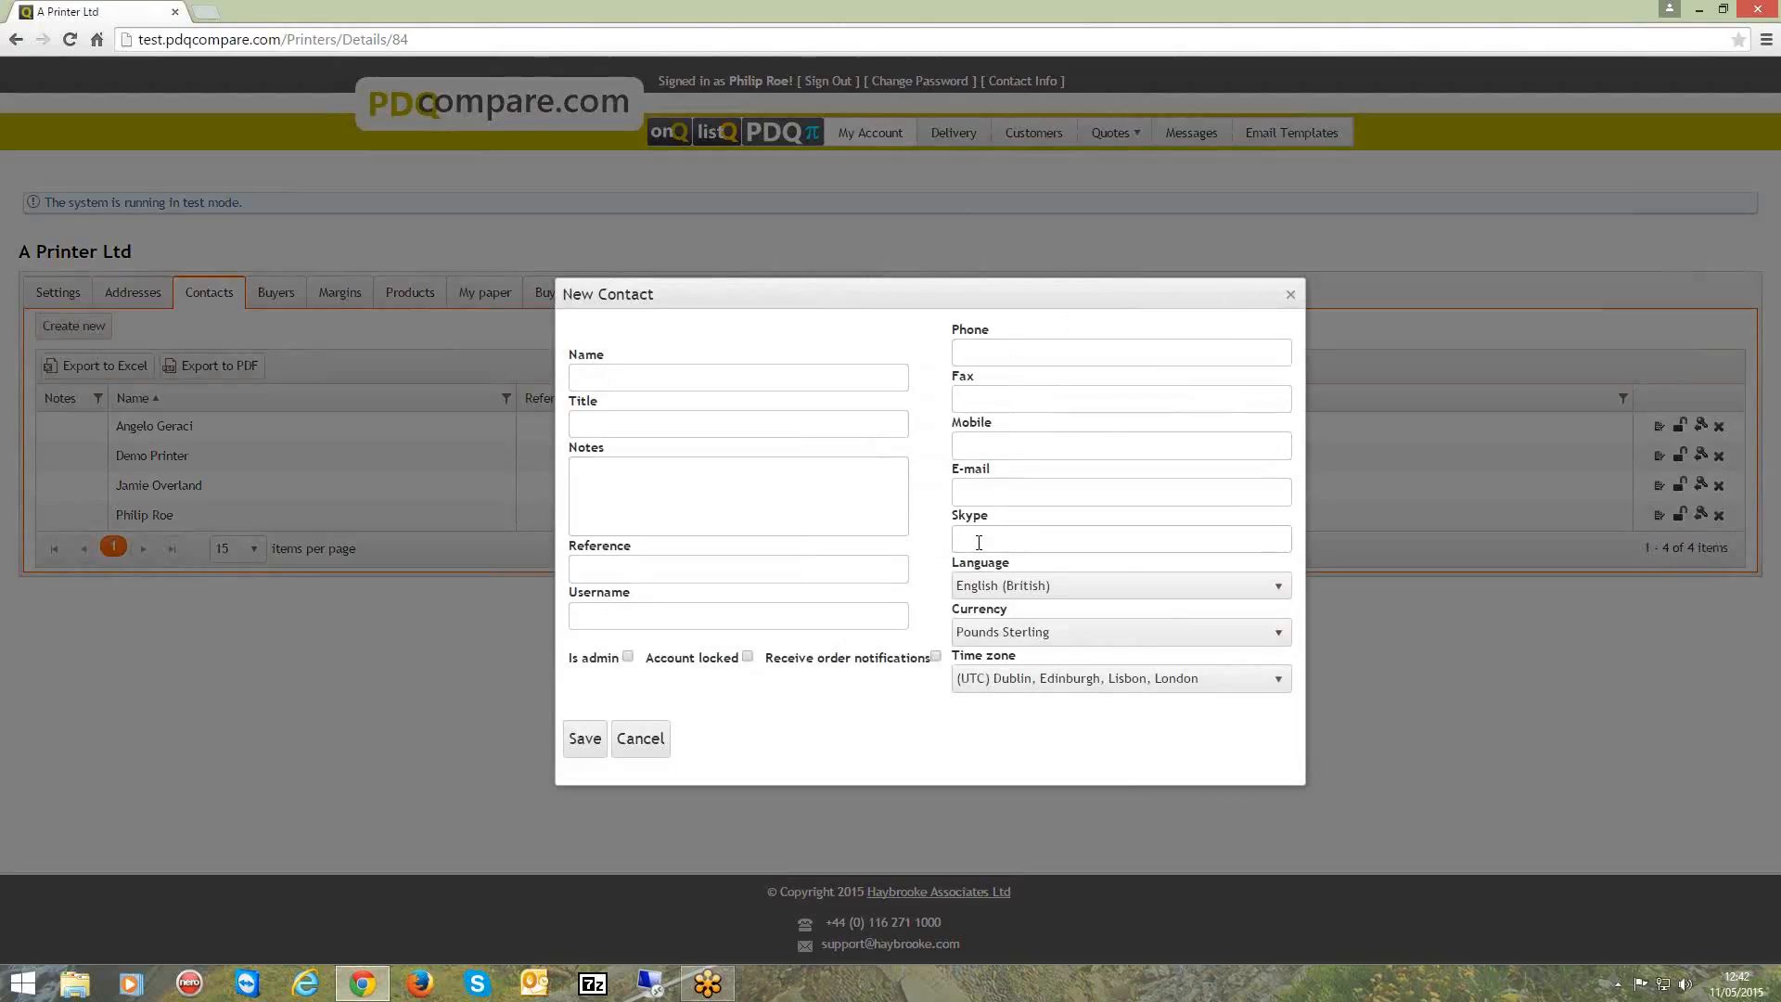
pyautogui.click(1019, 591)
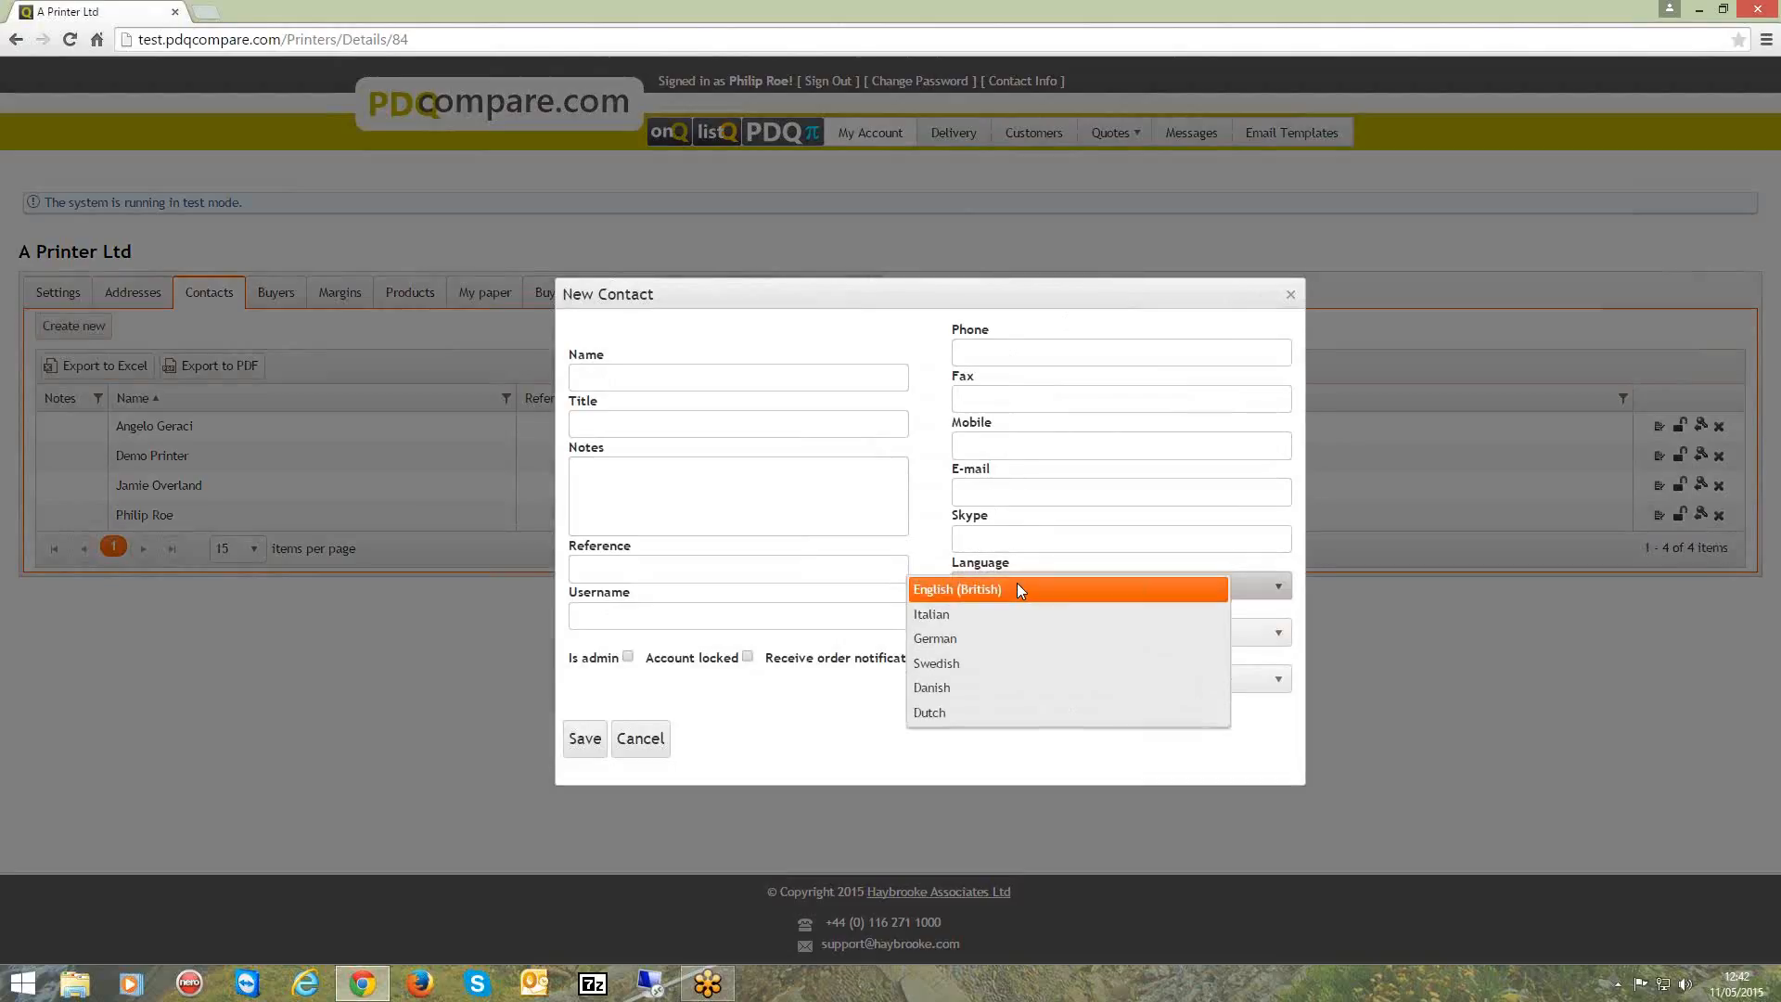
pyautogui.click(1071, 579)
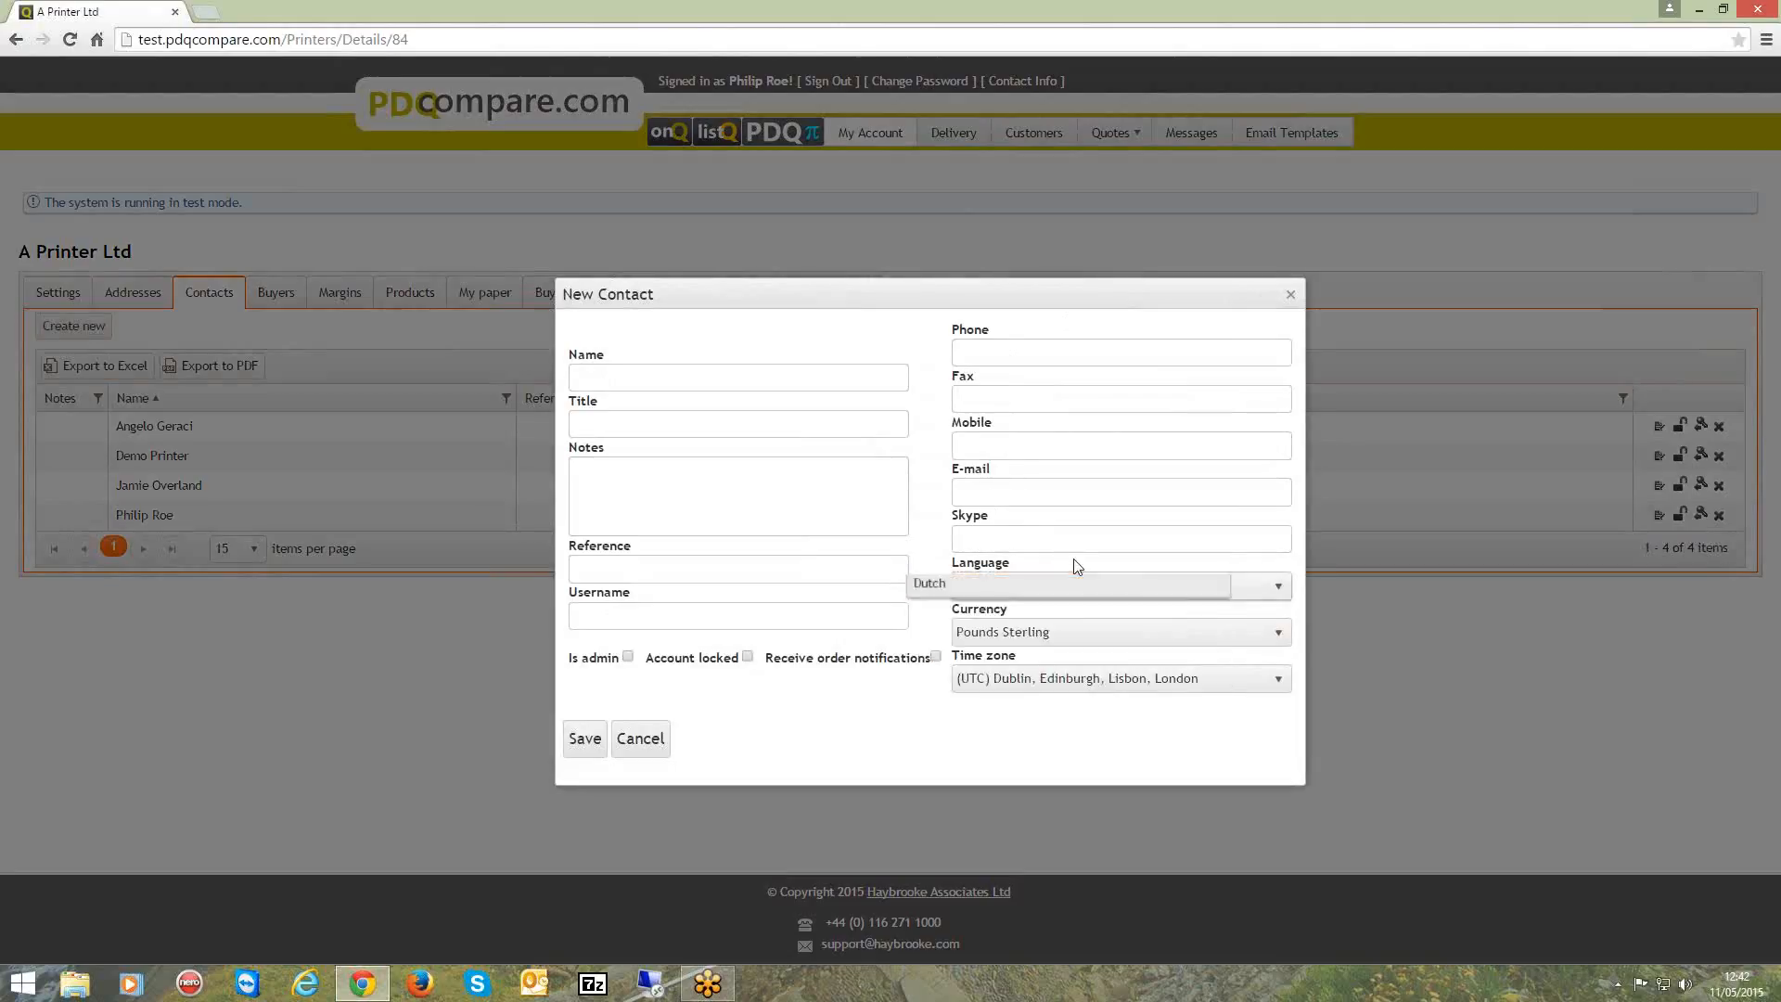
pyautogui.click(1072, 640)
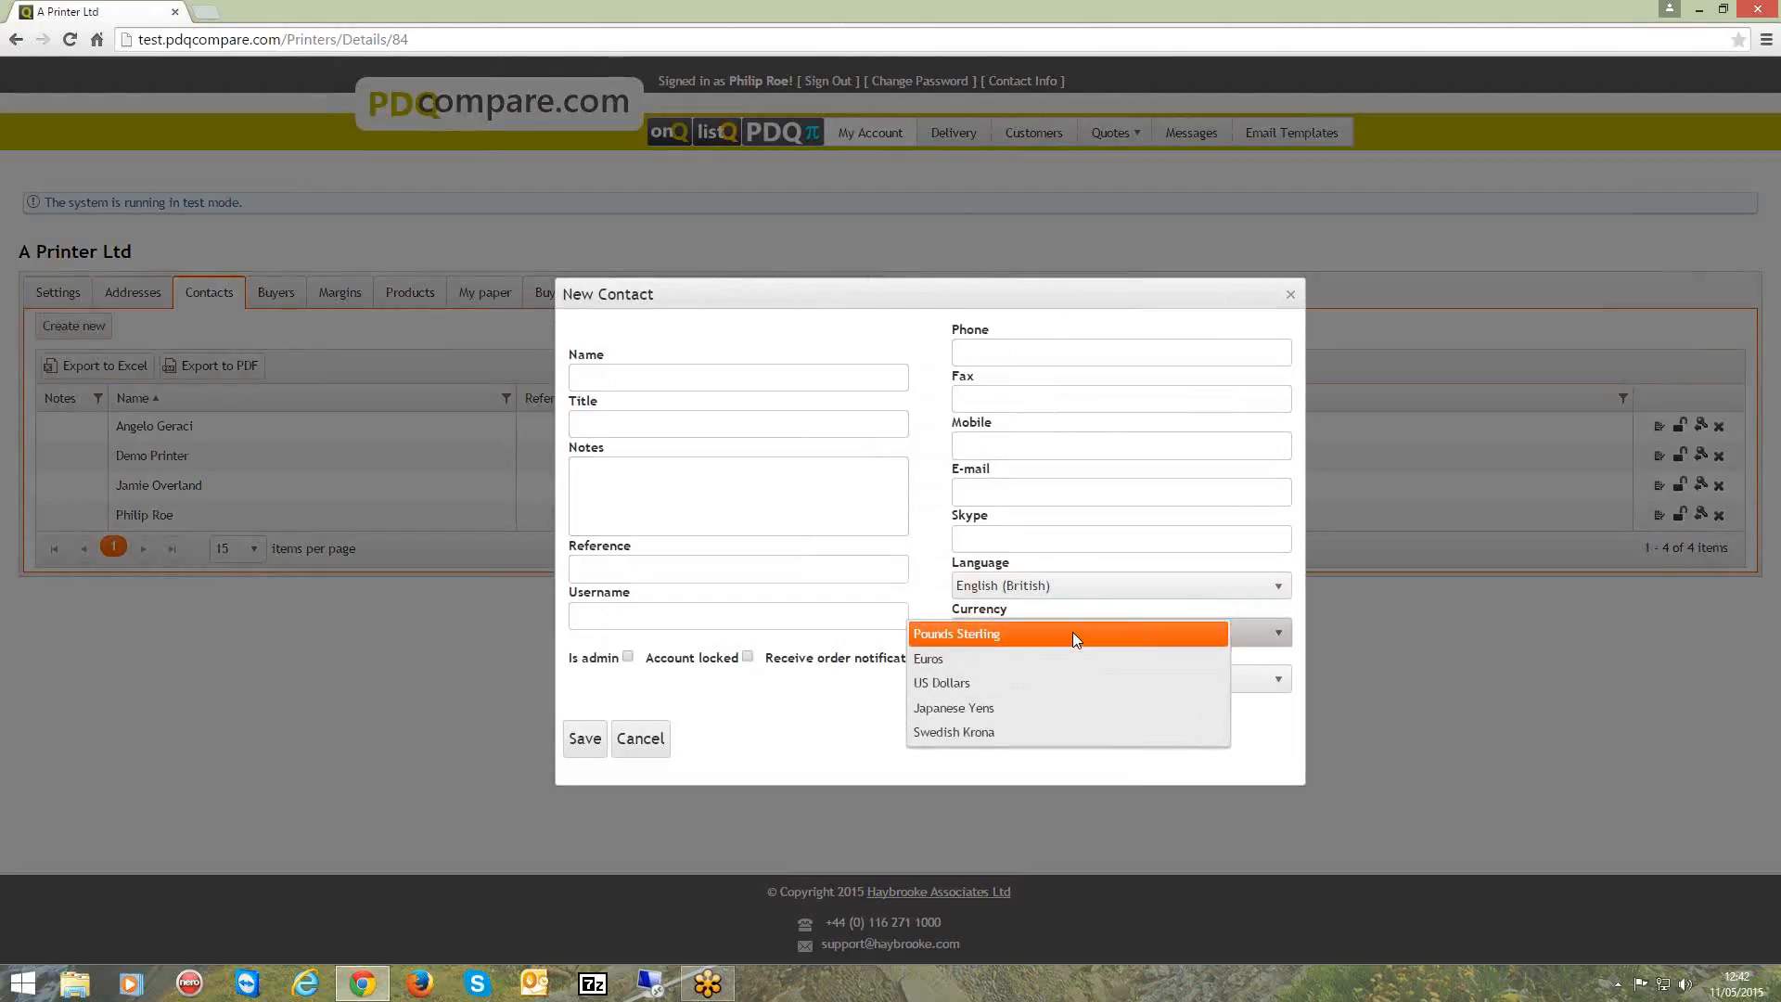
pyautogui.click(1072, 632)
pyautogui.click(1125, 682)
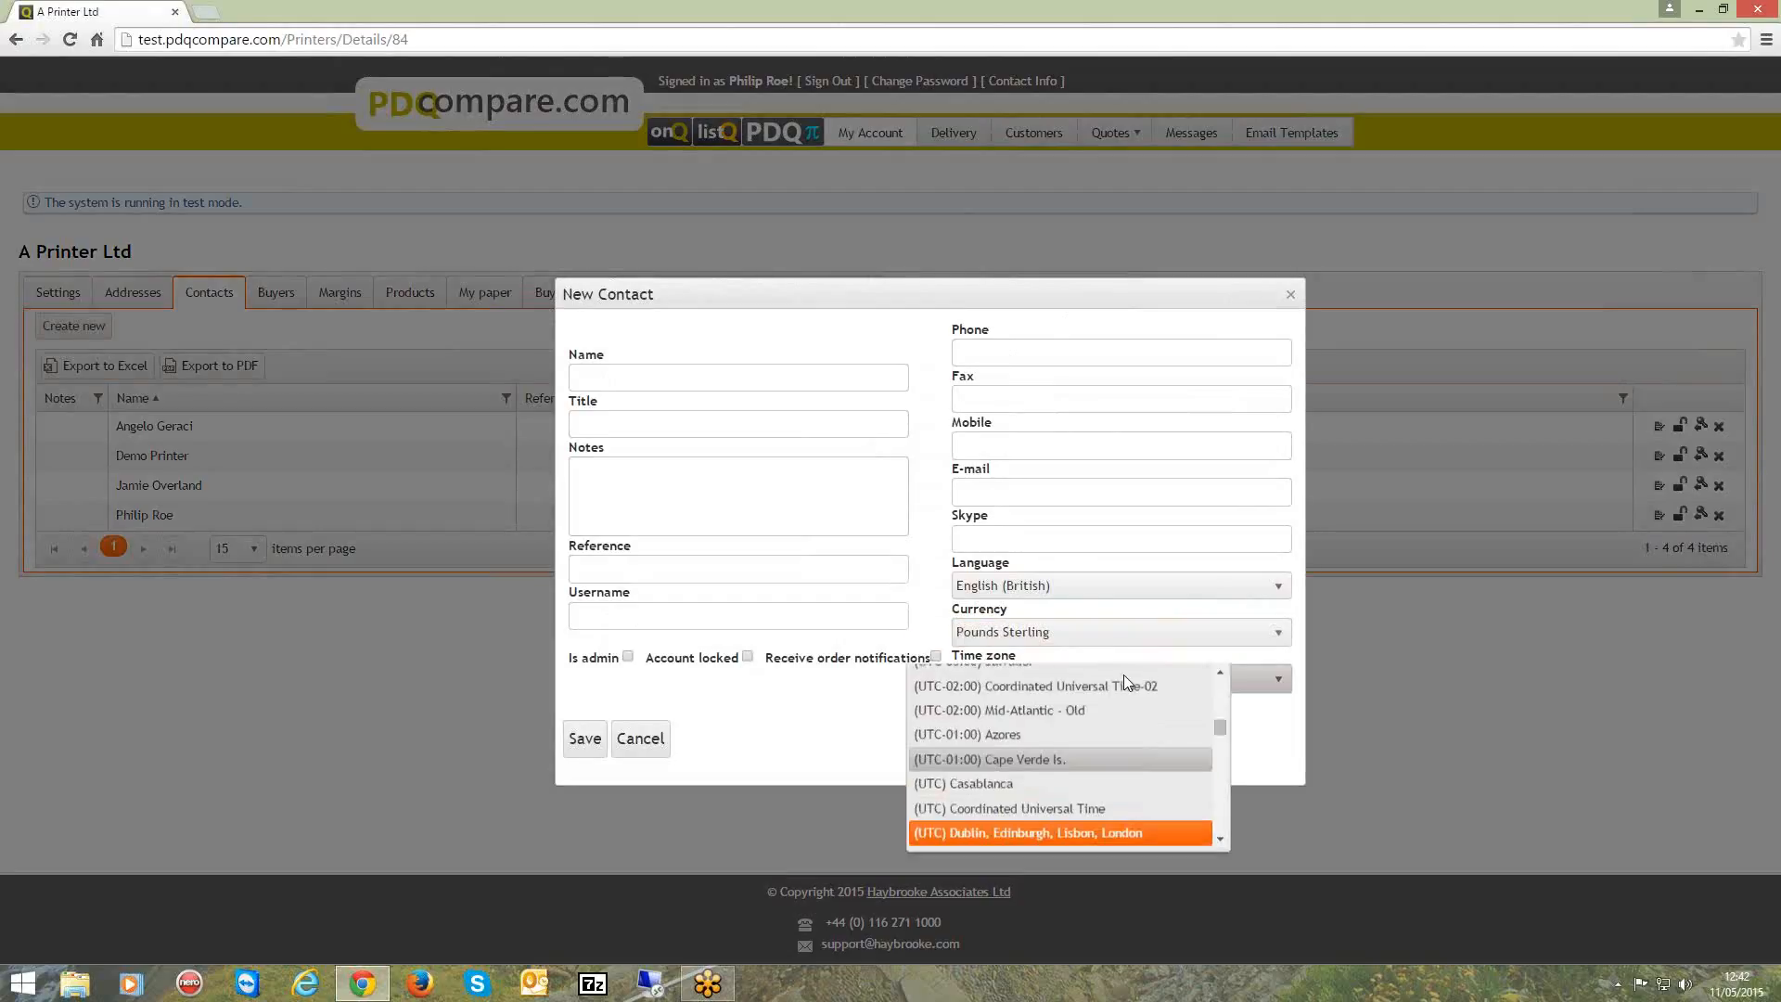
pyautogui.scroll(1, 1122, 686)
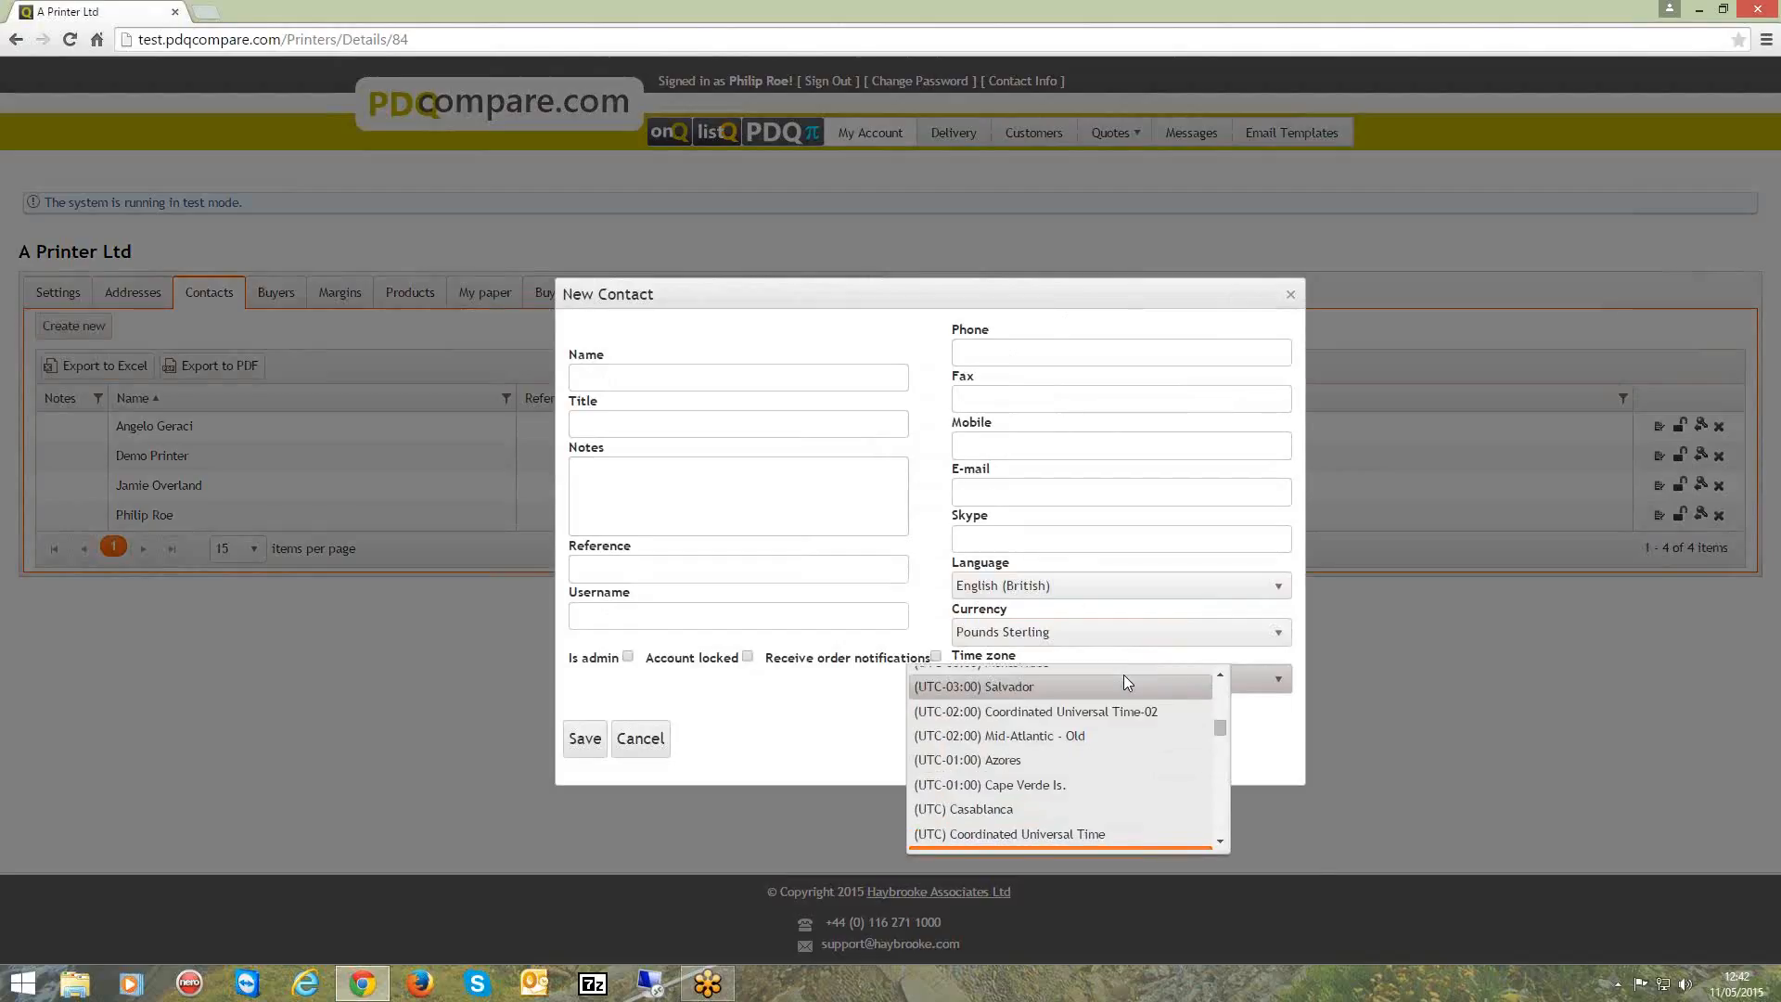
pyautogui.click(801, 700)
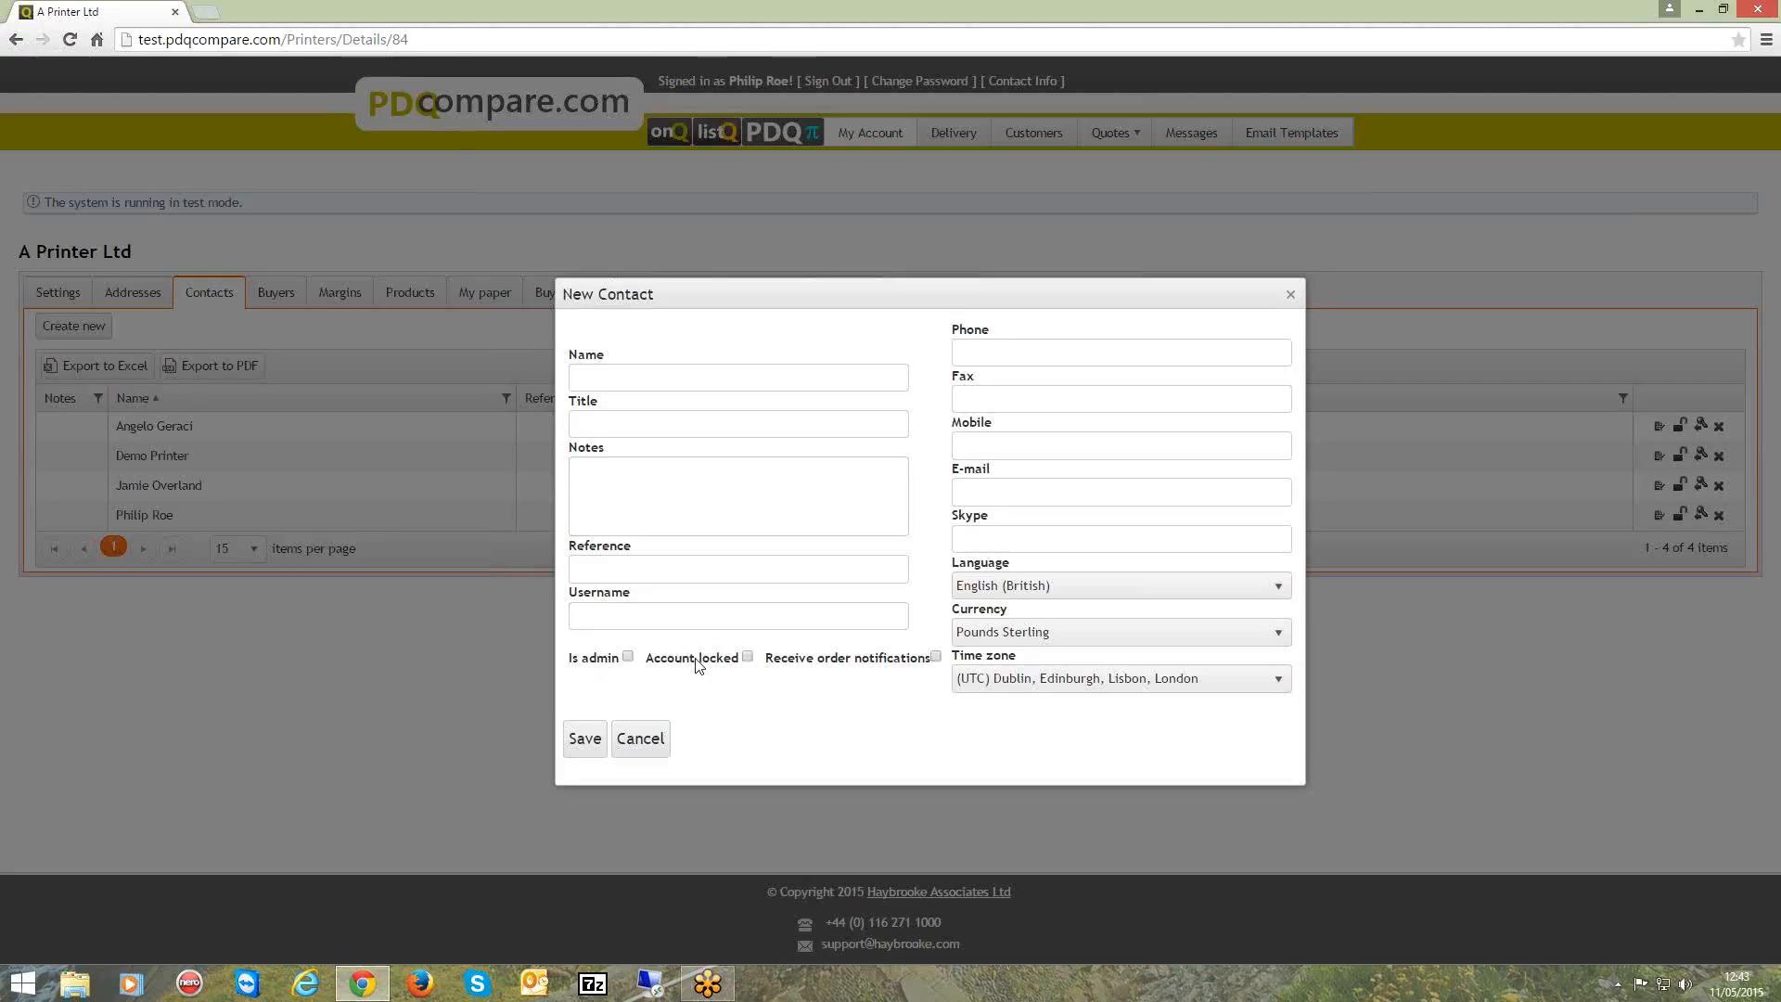
pyautogui.click(645, 741)
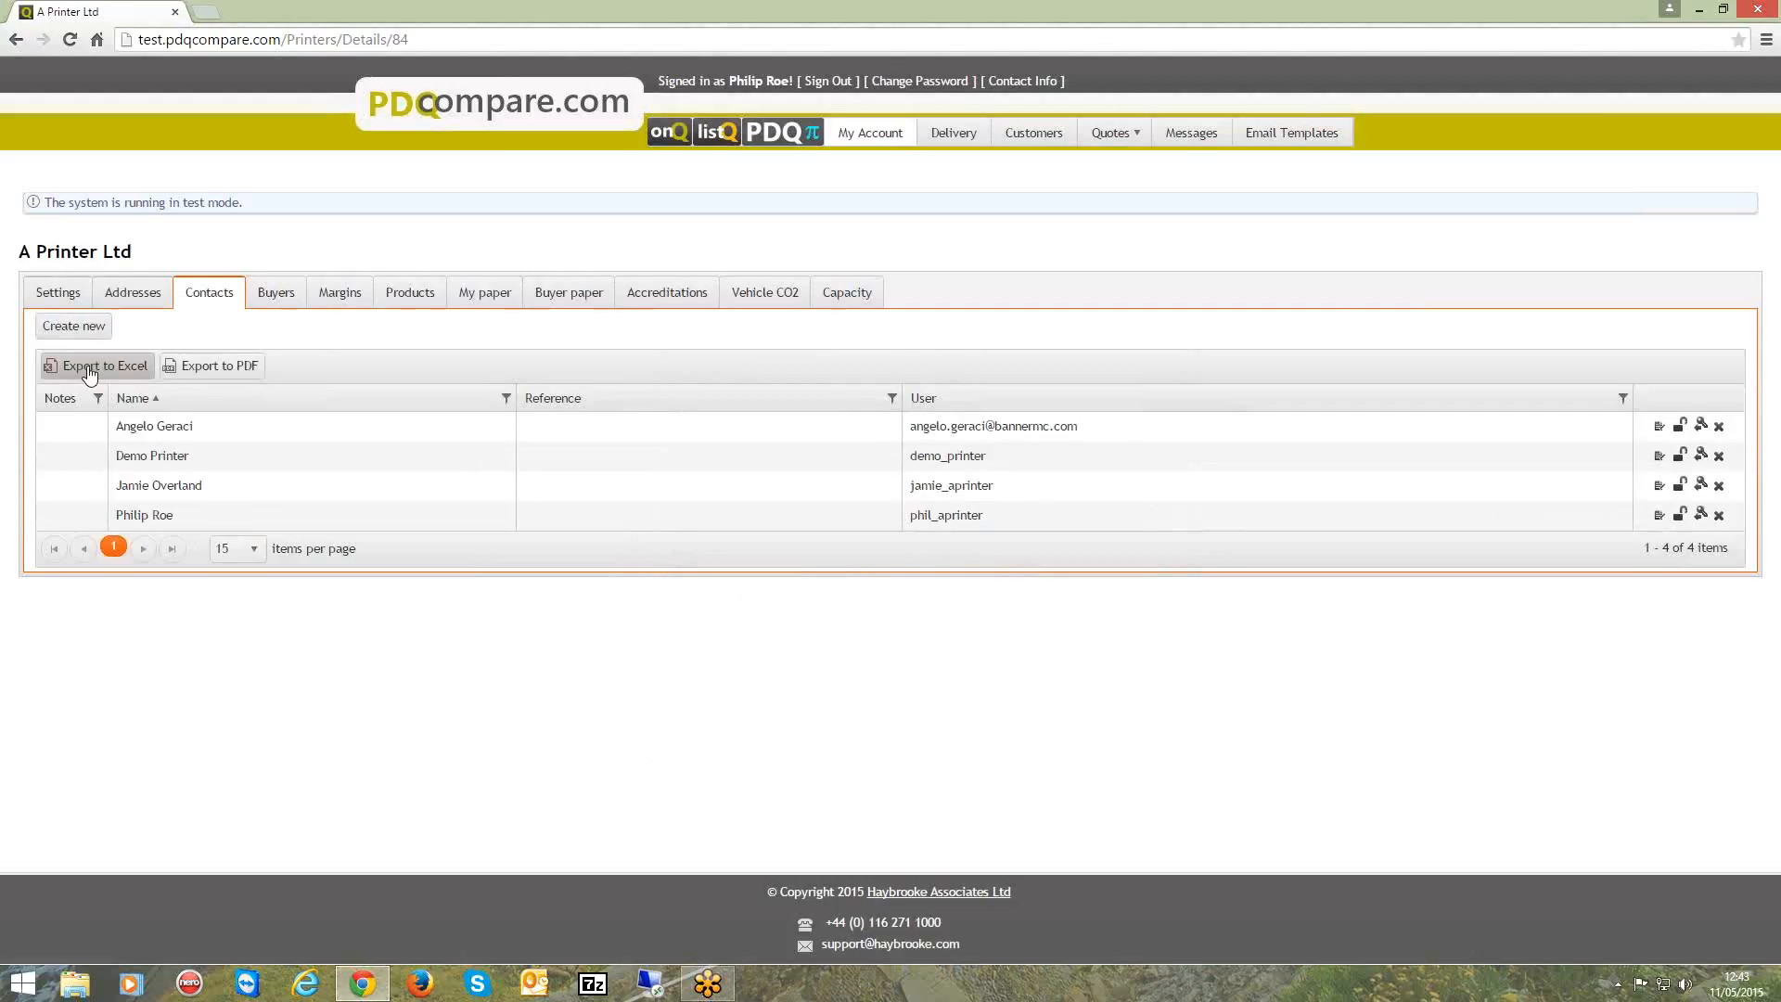
# Review the account's buyers list, including the assigned managers.
pyautogui.click(276, 297)
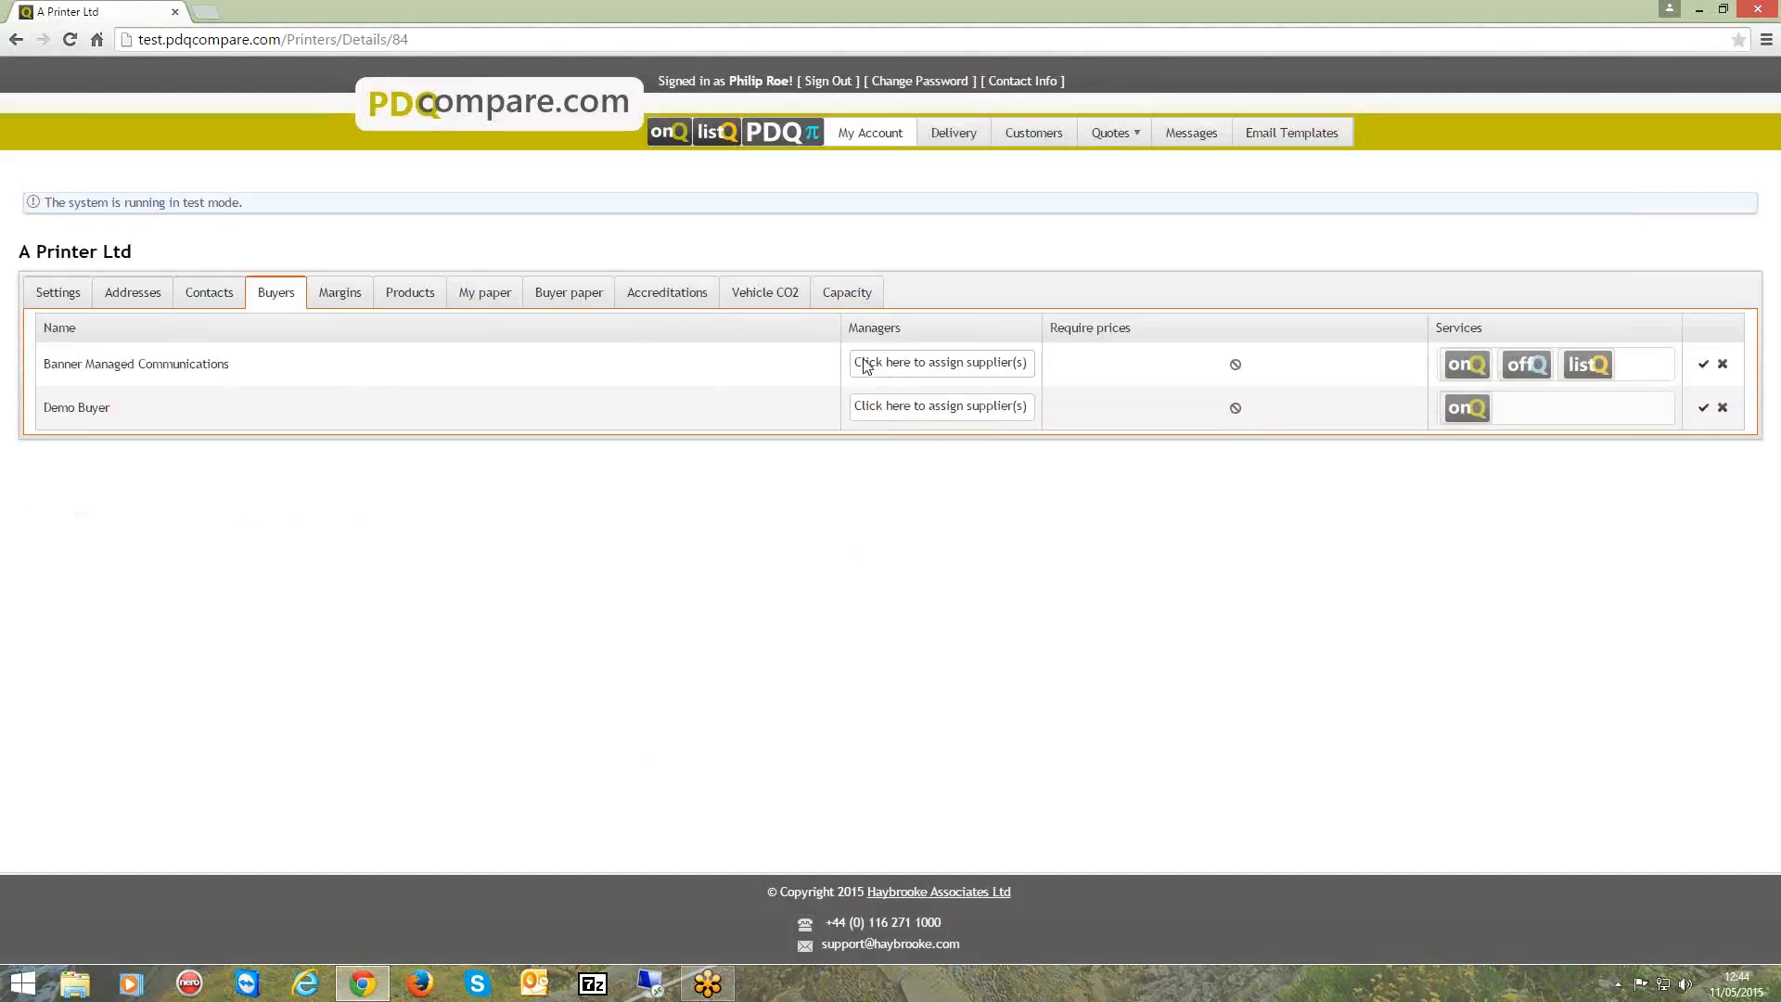
pyautogui.moveTo(907, 329); pyautogui.dragTo(846, 335)
pyautogui.click(914, 334)
# Try a default Stitched product margin of 15% and then -5%, and close the default margins without saving.
pyautogui.click(341, 295)
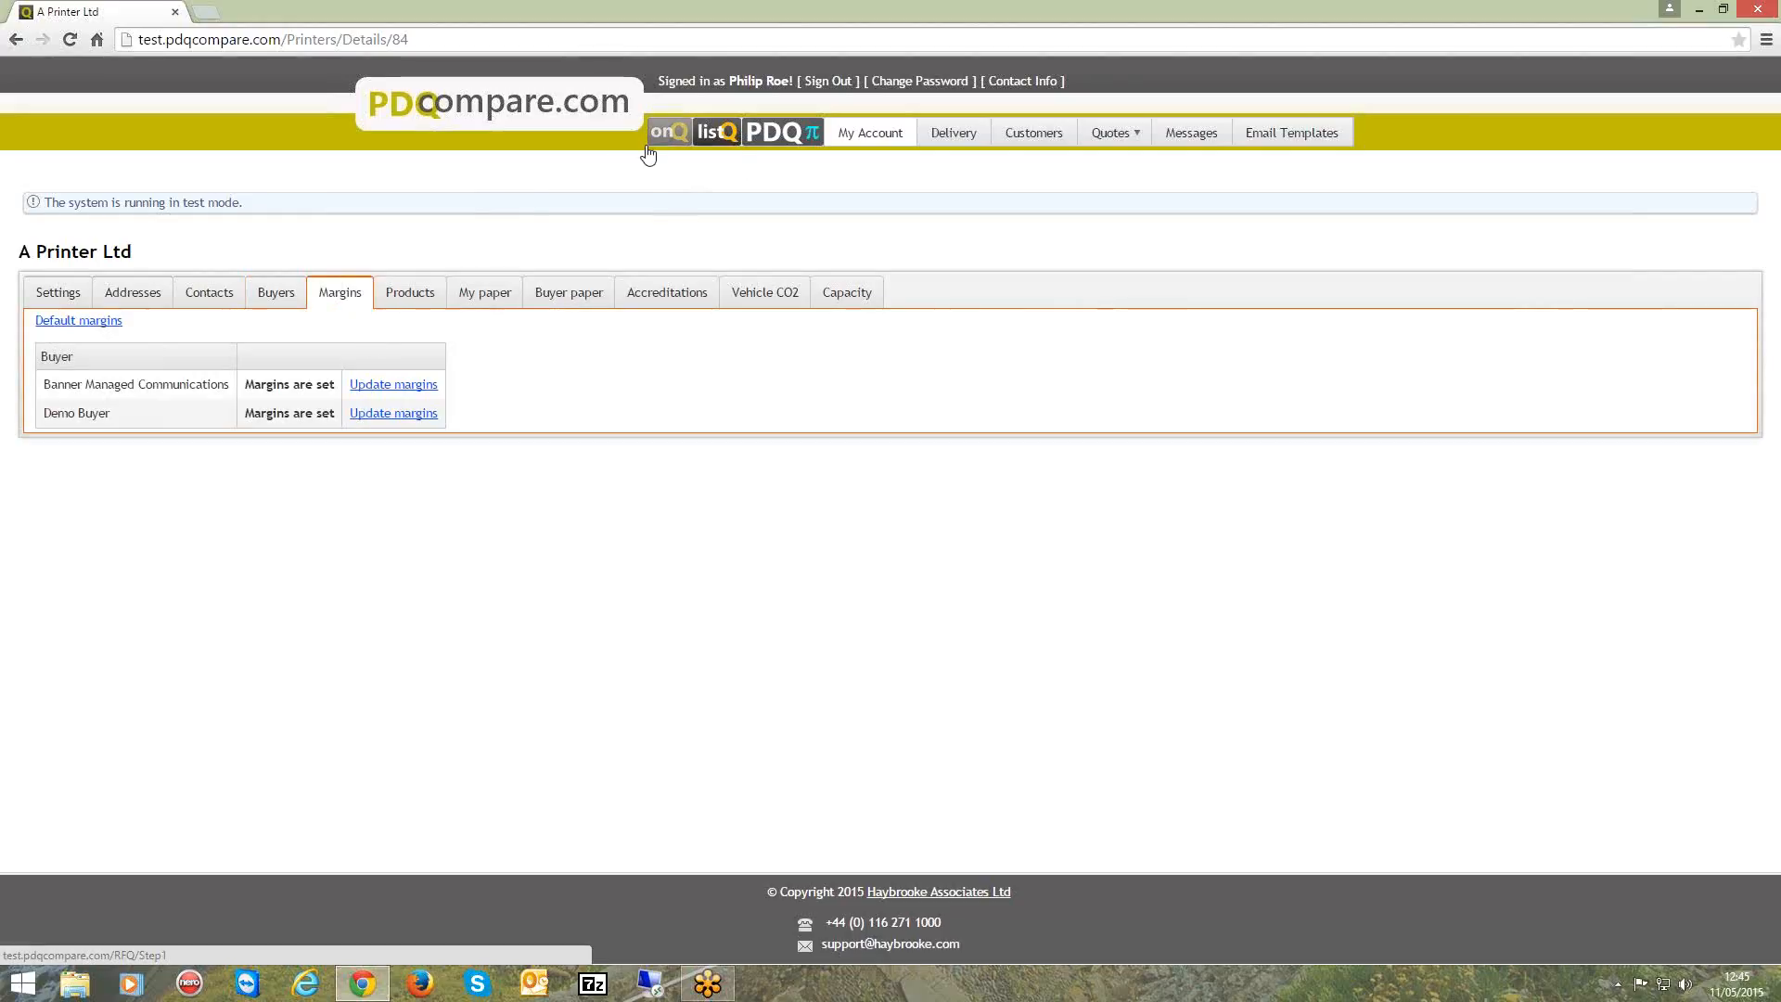
pyautogui.click(1129, 137)
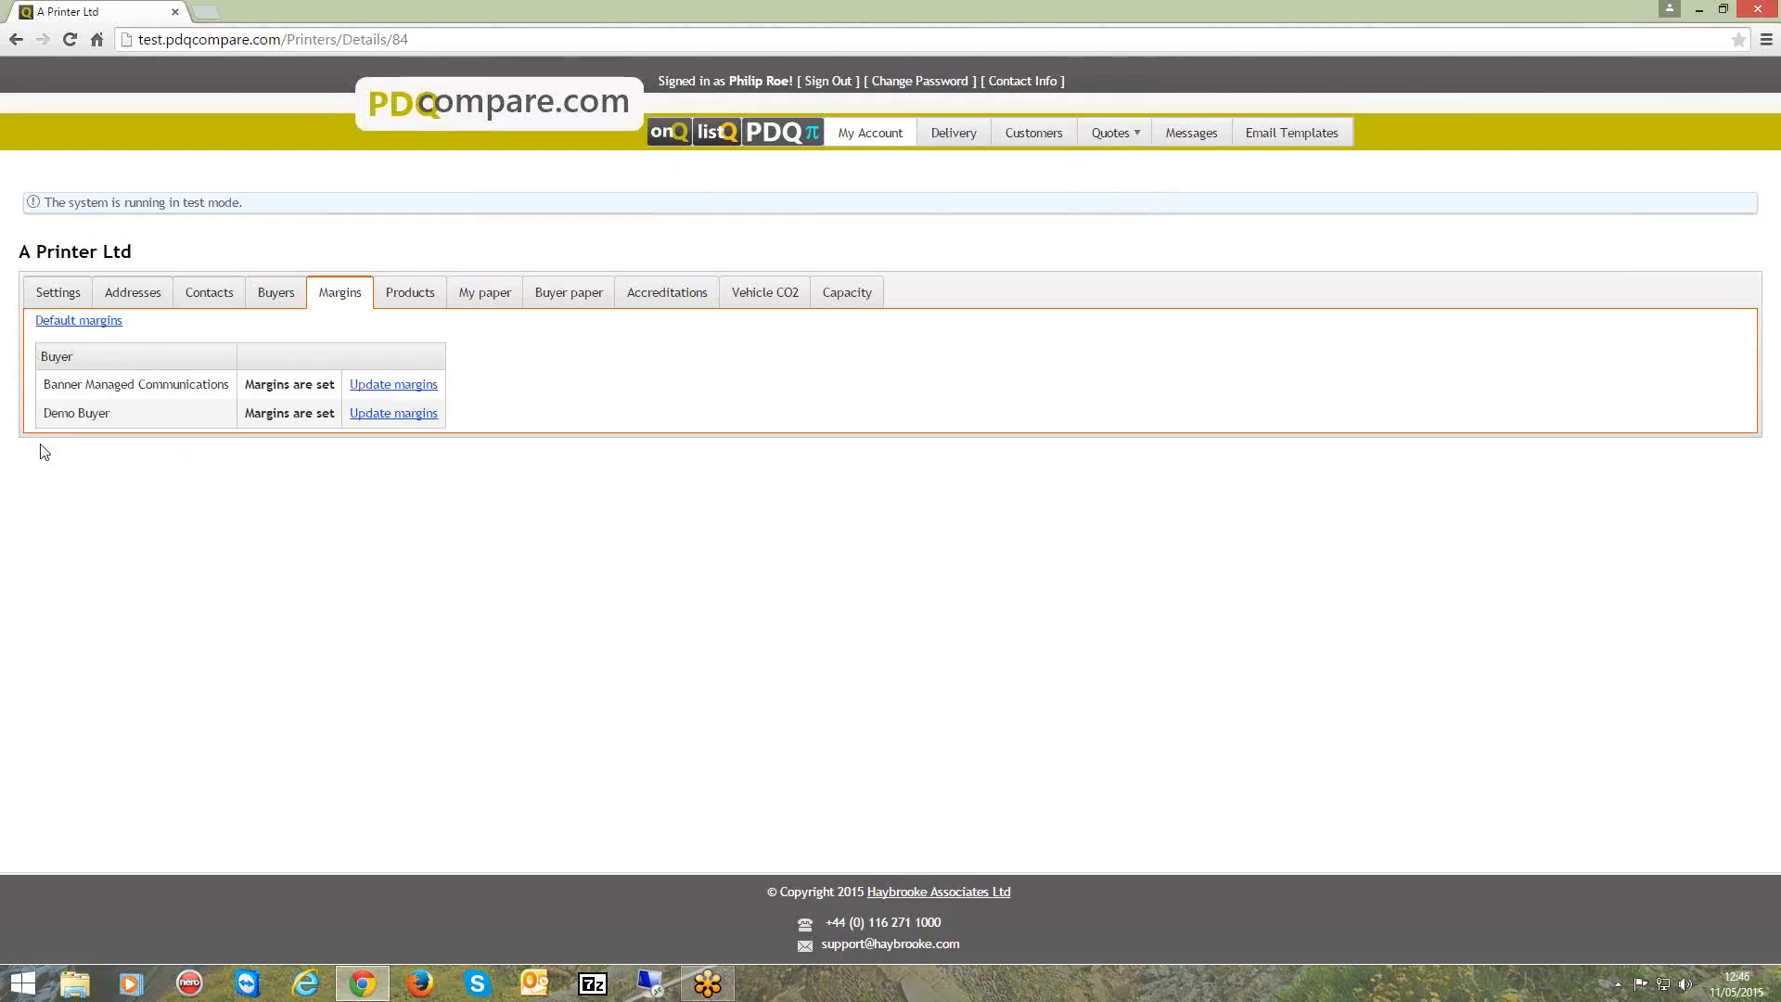
pyautogui.click(68, 324)
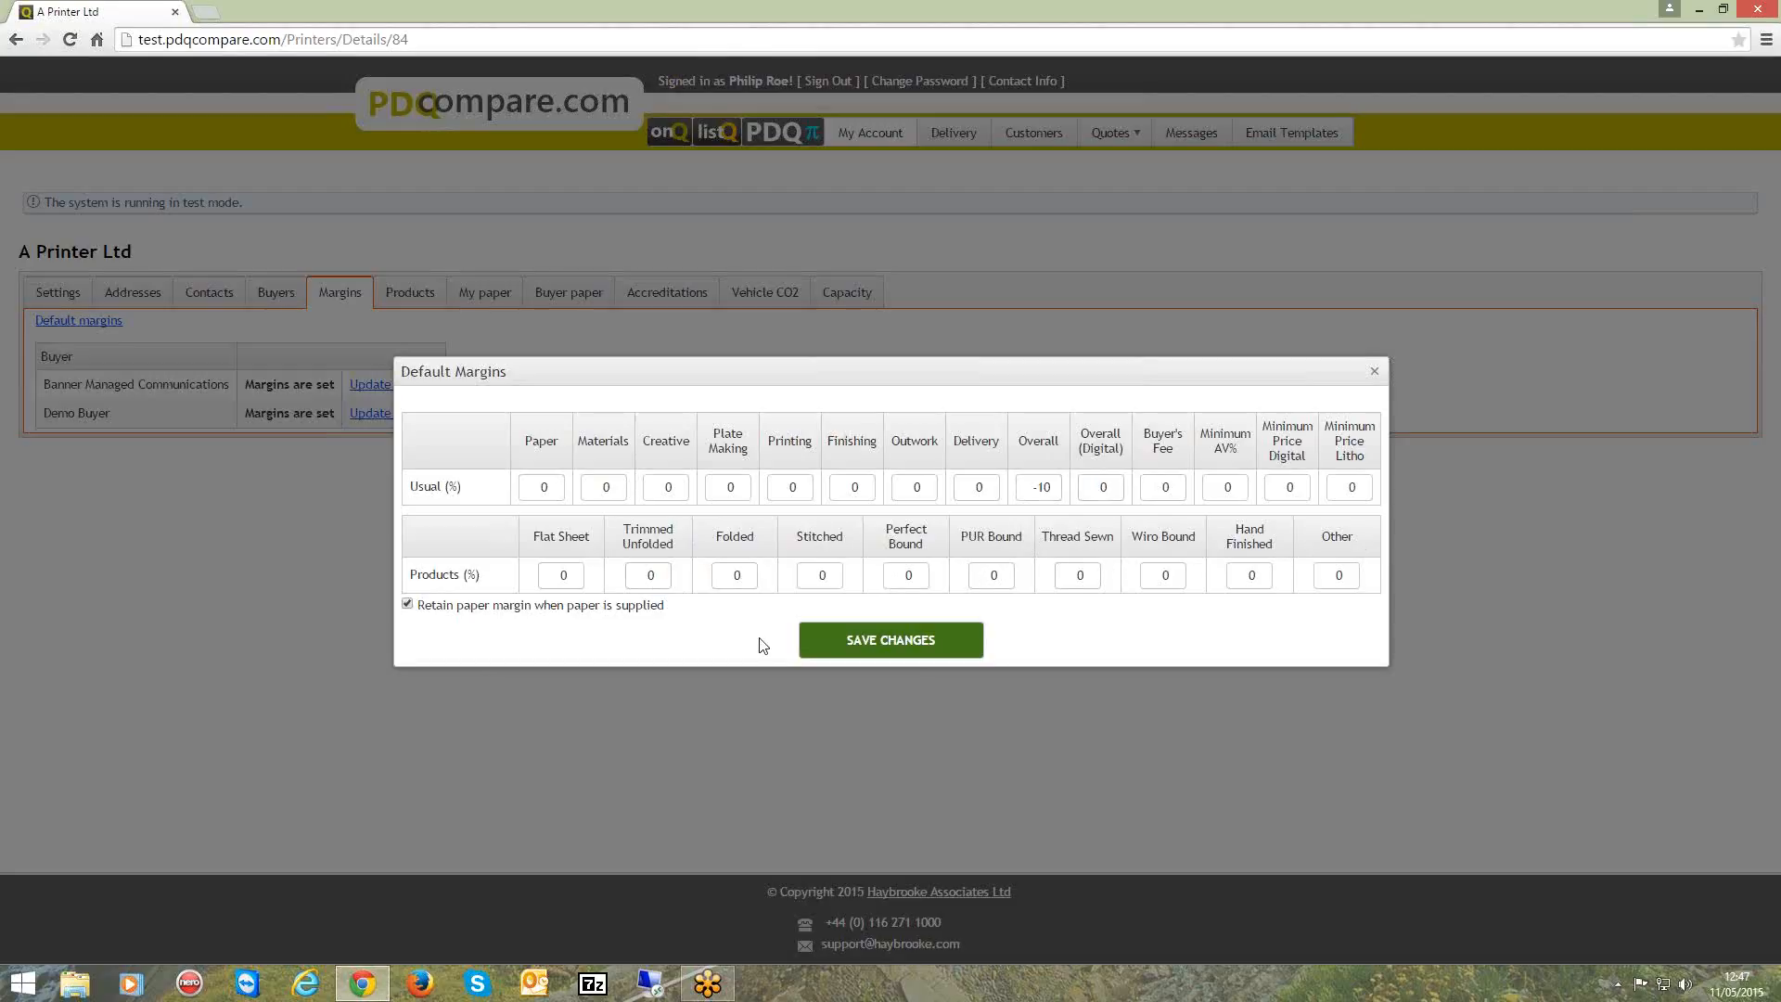
pyautogui.moveTo(807, 576); pyautogui.dragTo(901, 577)
pyautogui.write('15')
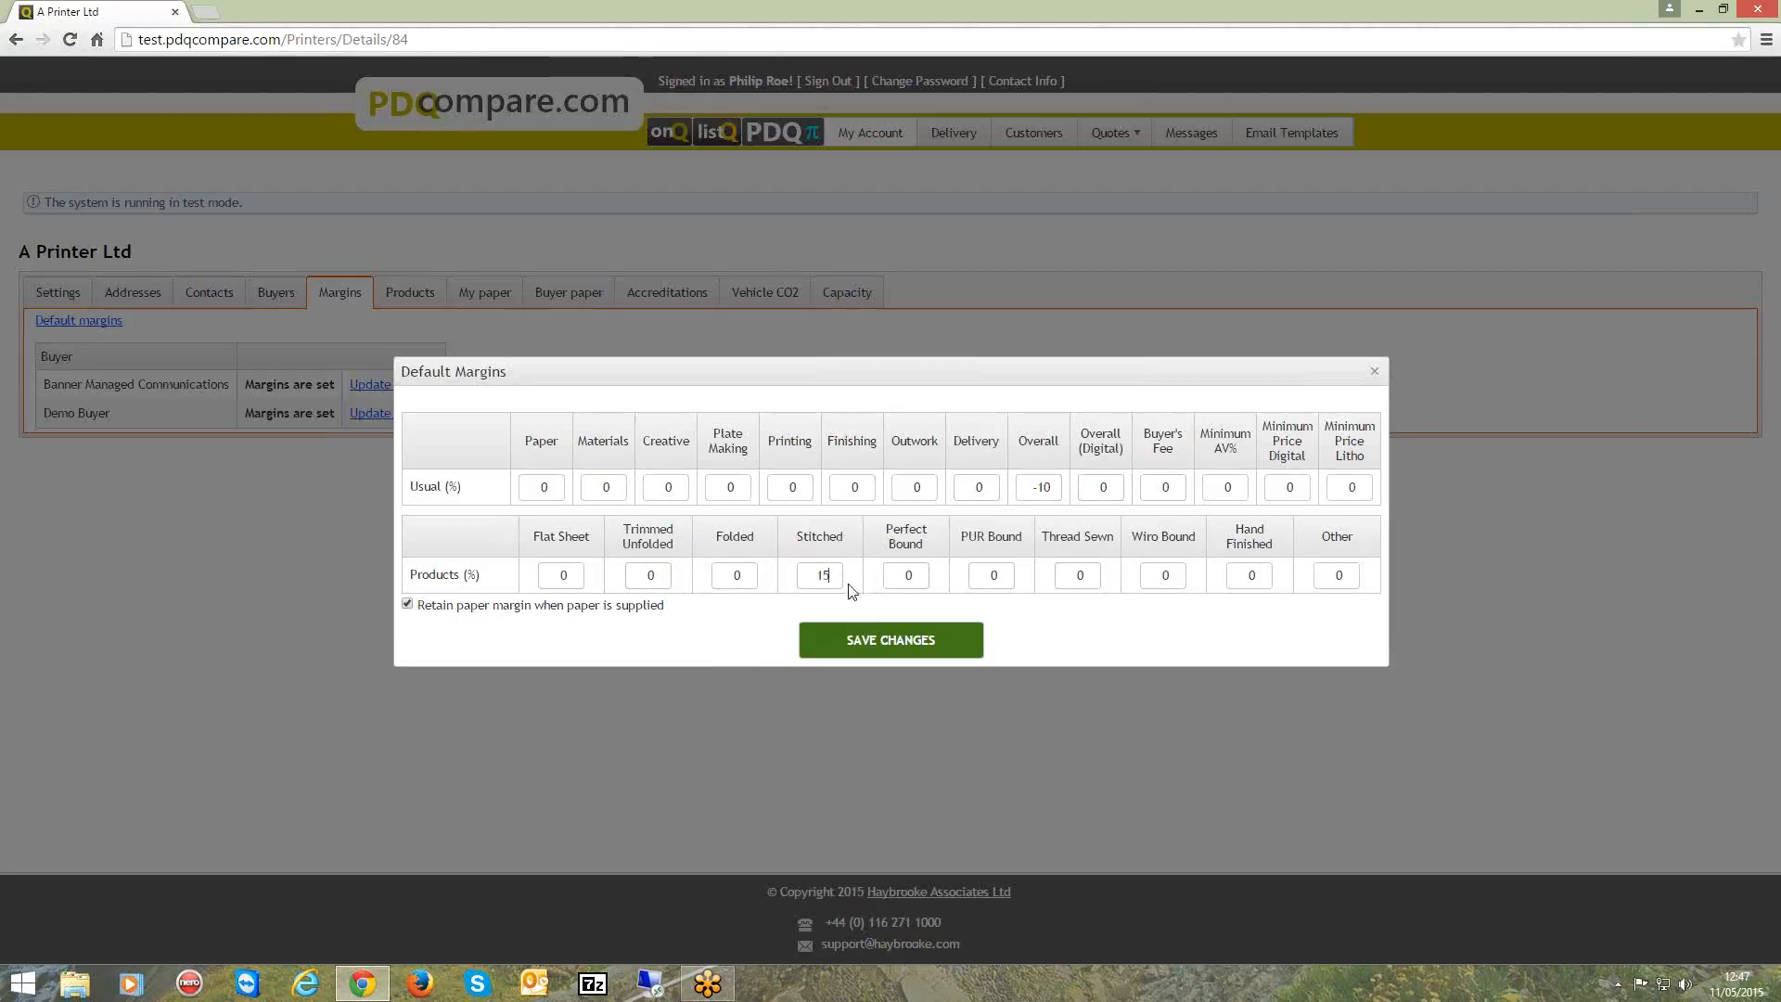
pyautogui.moveTo(807, 575); pyautogui.dragTo(860, 582)
pyautogui.write('-5')
pyautogui.click(1374, 372)
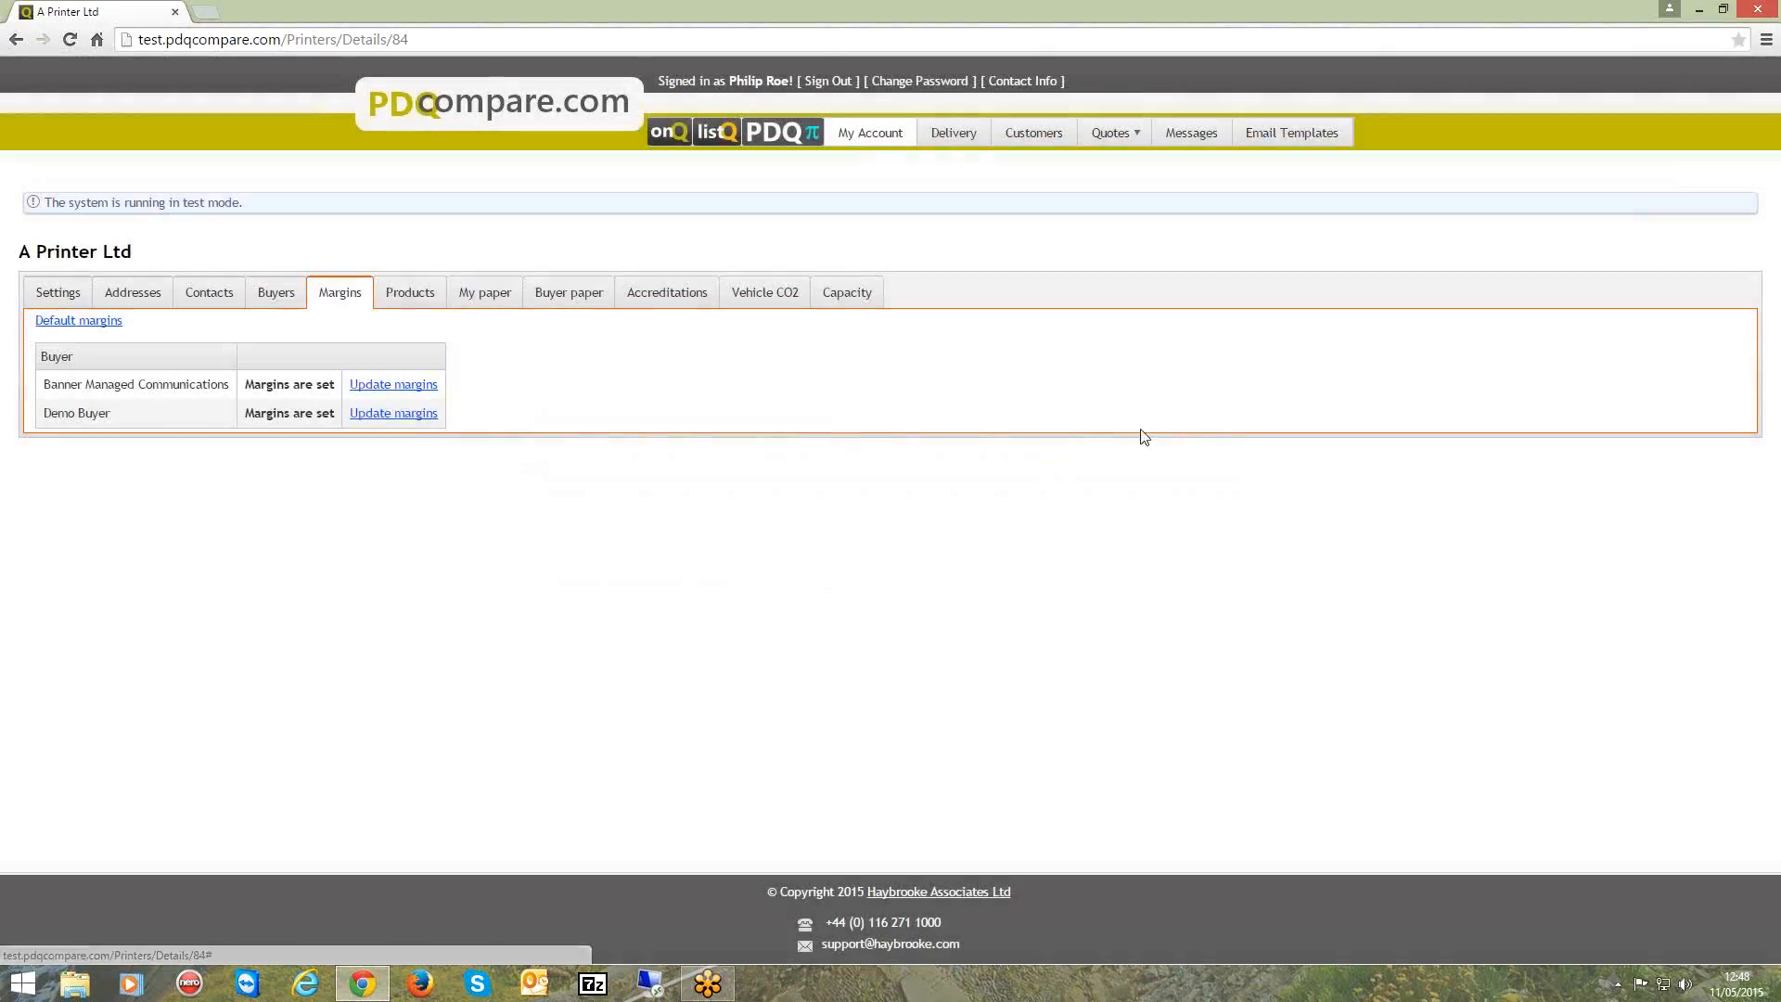
# Try disabling the global default quote validity for Banner Managed Communications, close its margins without saving, and view the buyer paper settings.
pyautogui.click(405, 394)
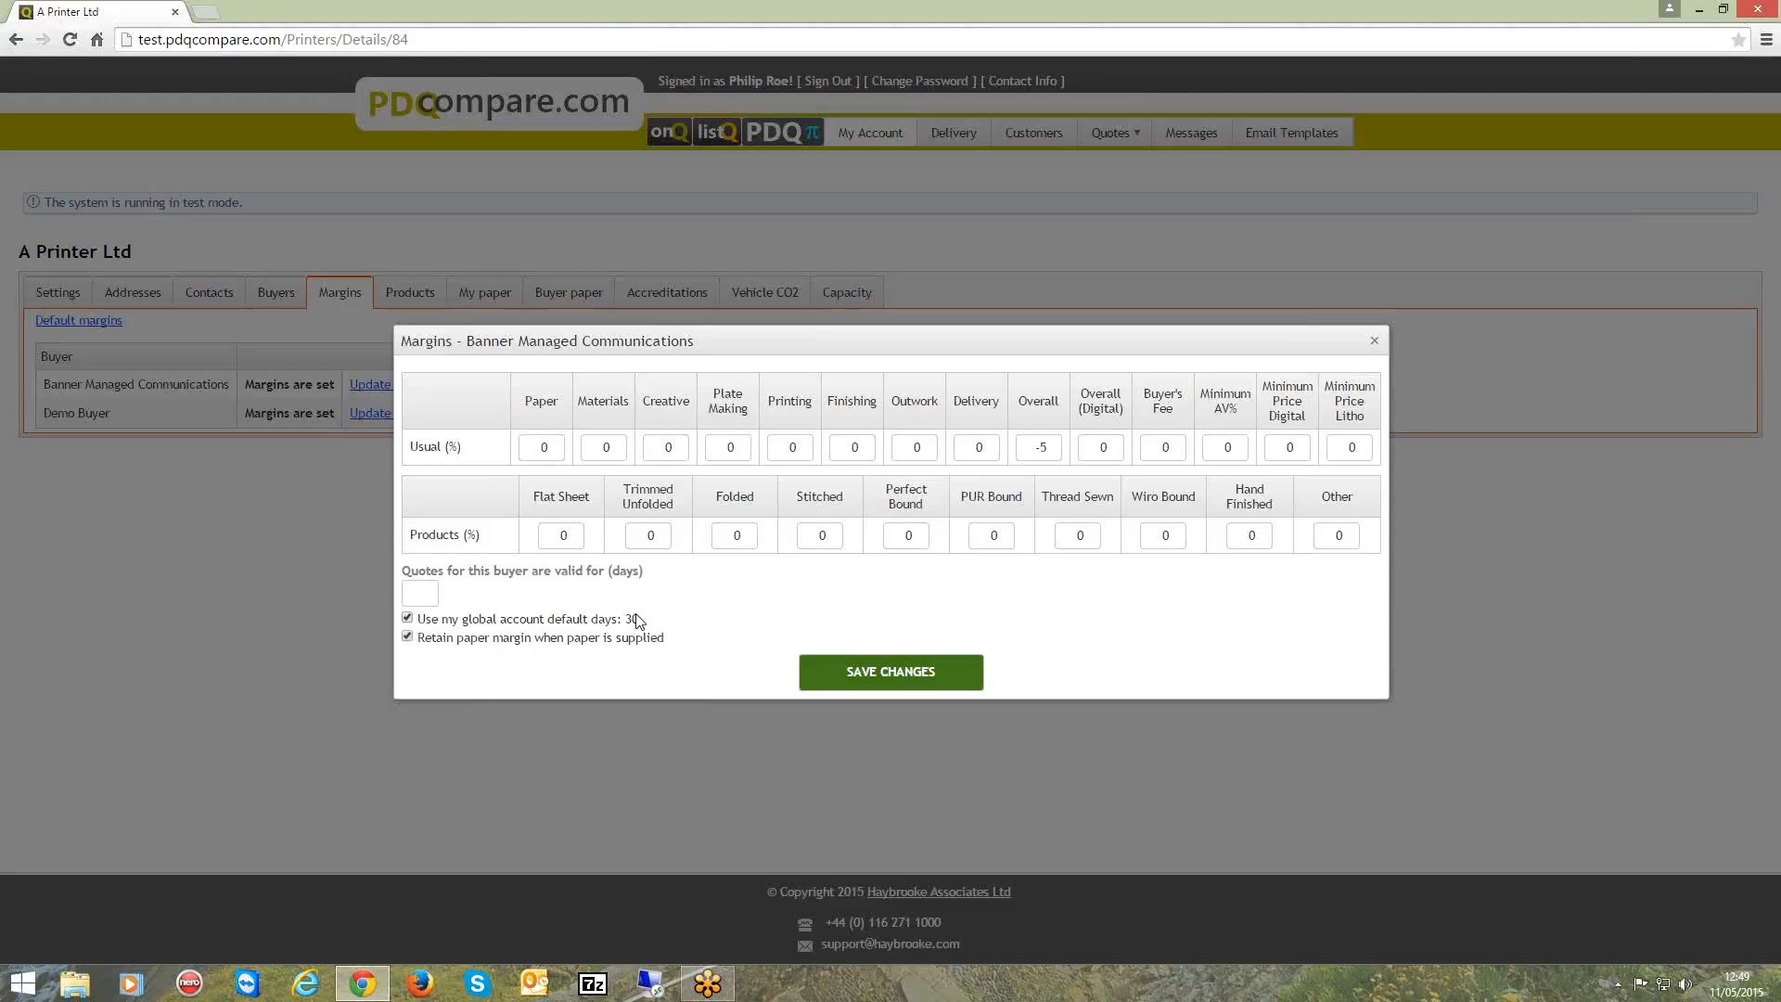
pyautogui.click(408, 618)
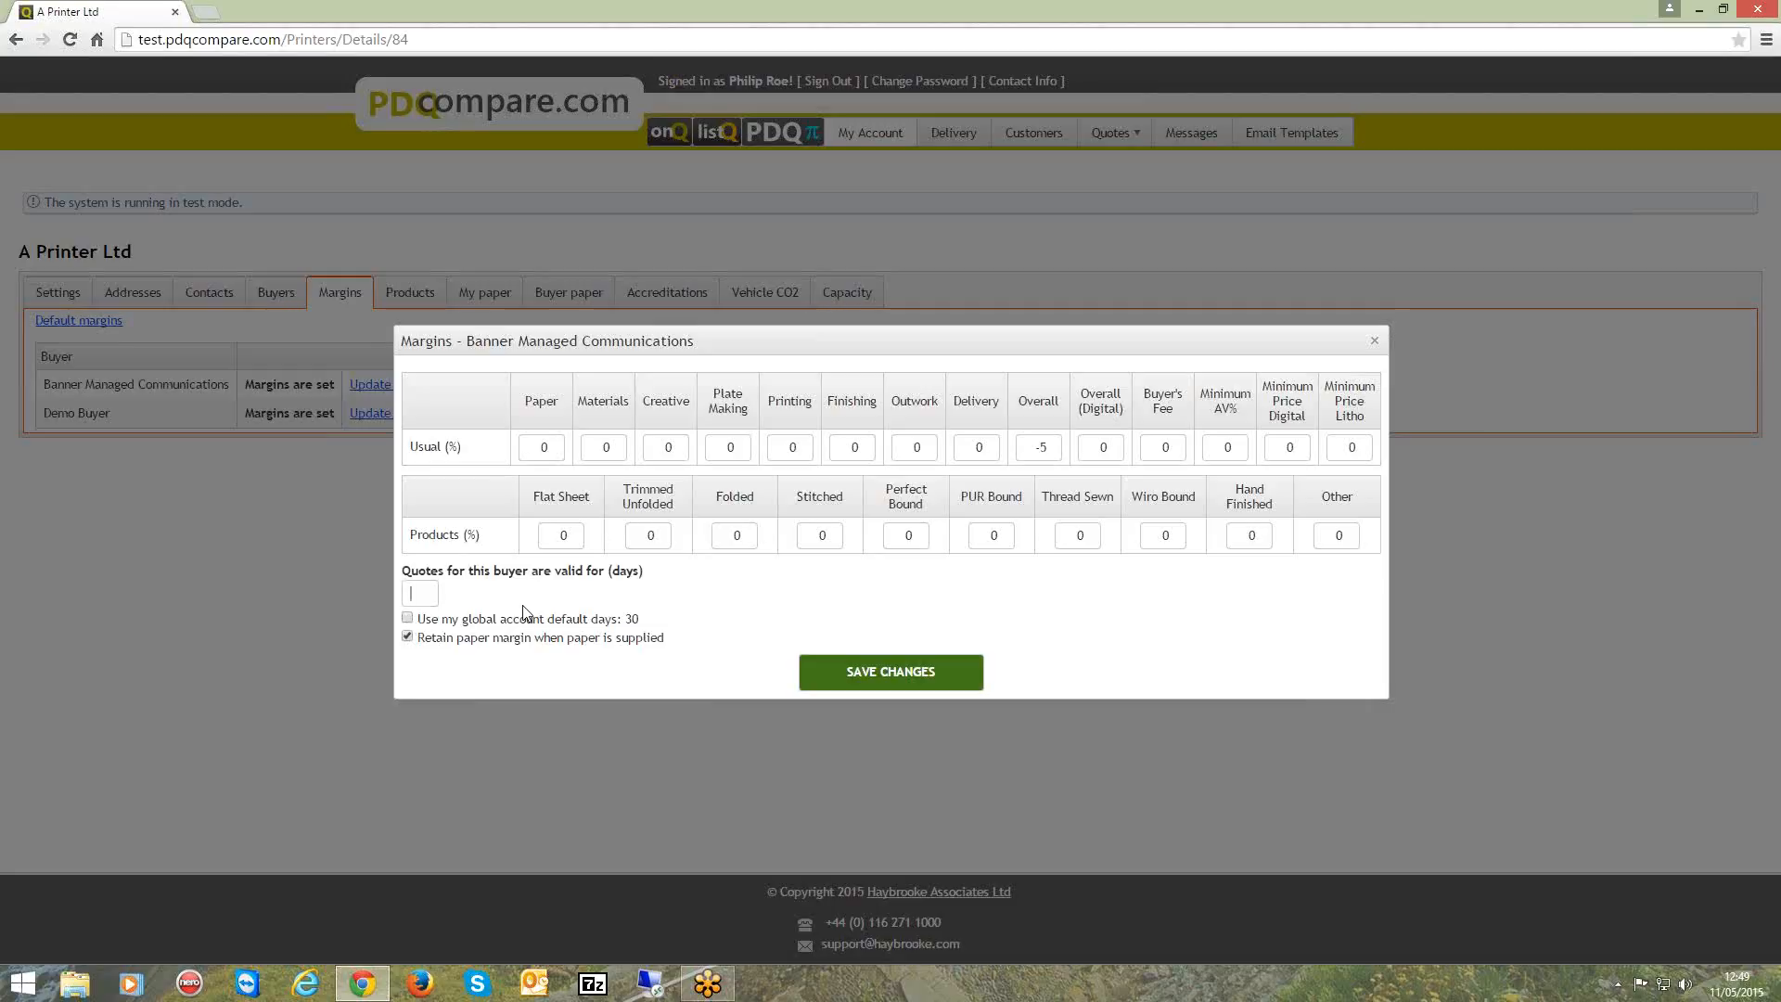
pyautogui.click(1376, 342)
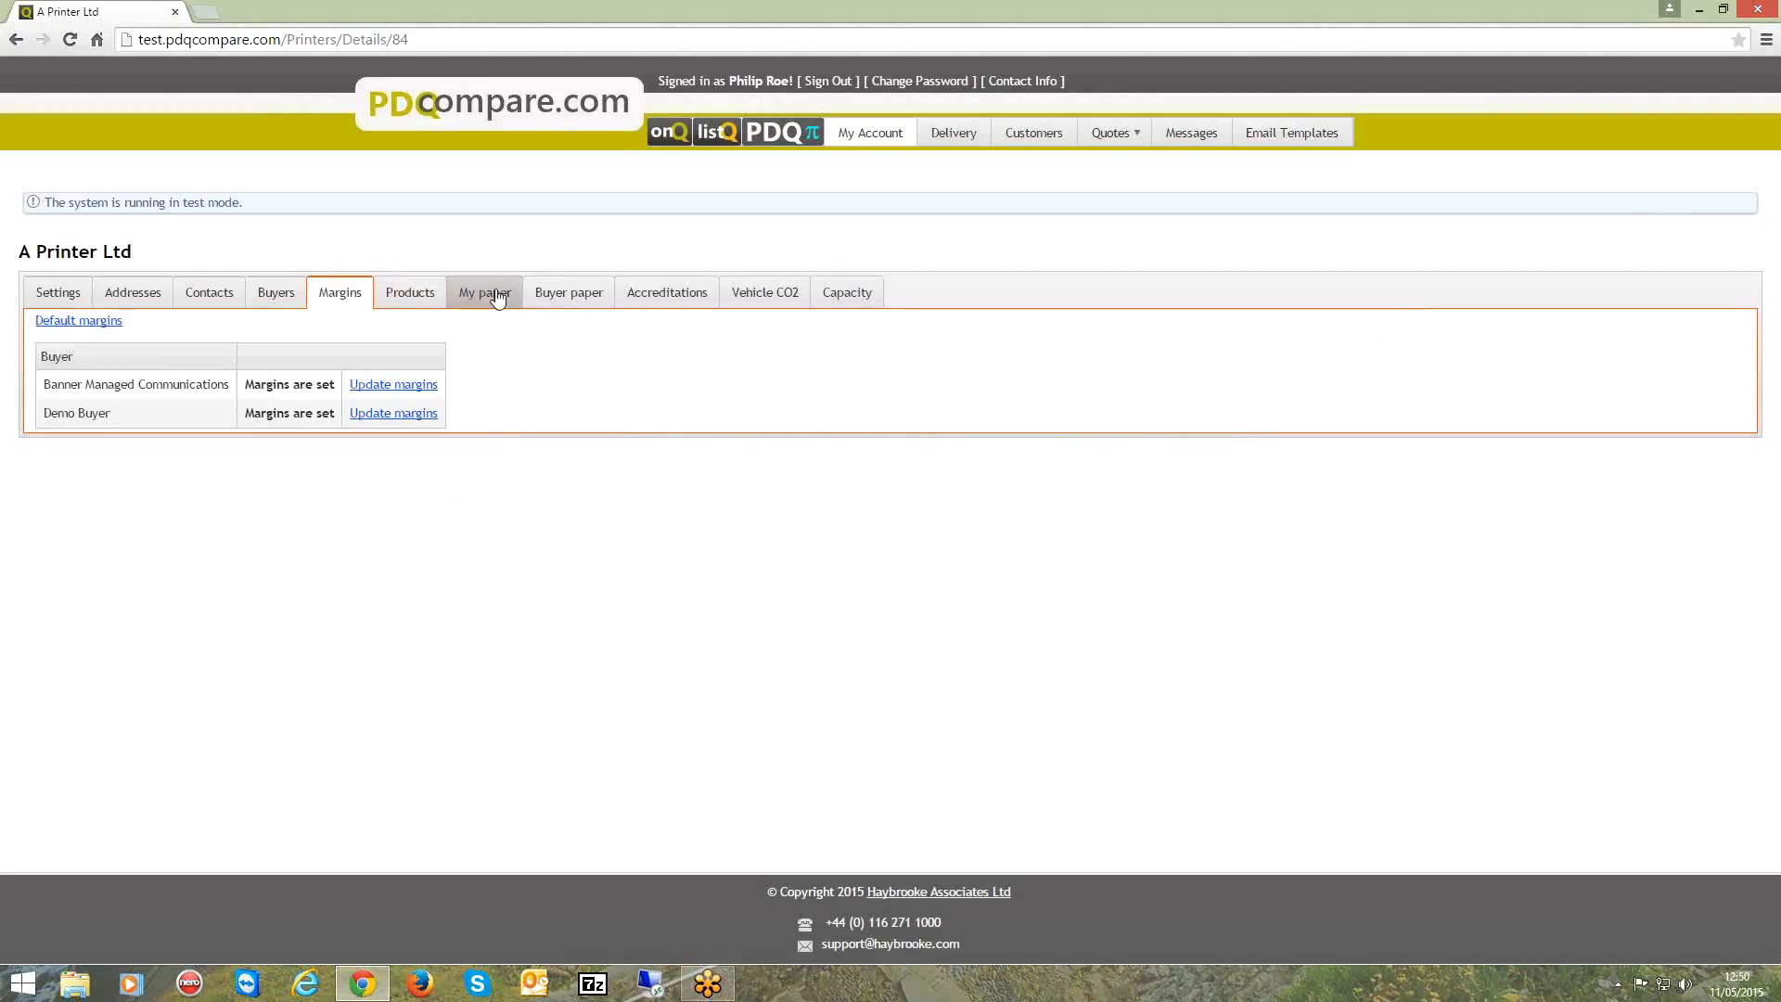
pyautogui.click(595, 298)
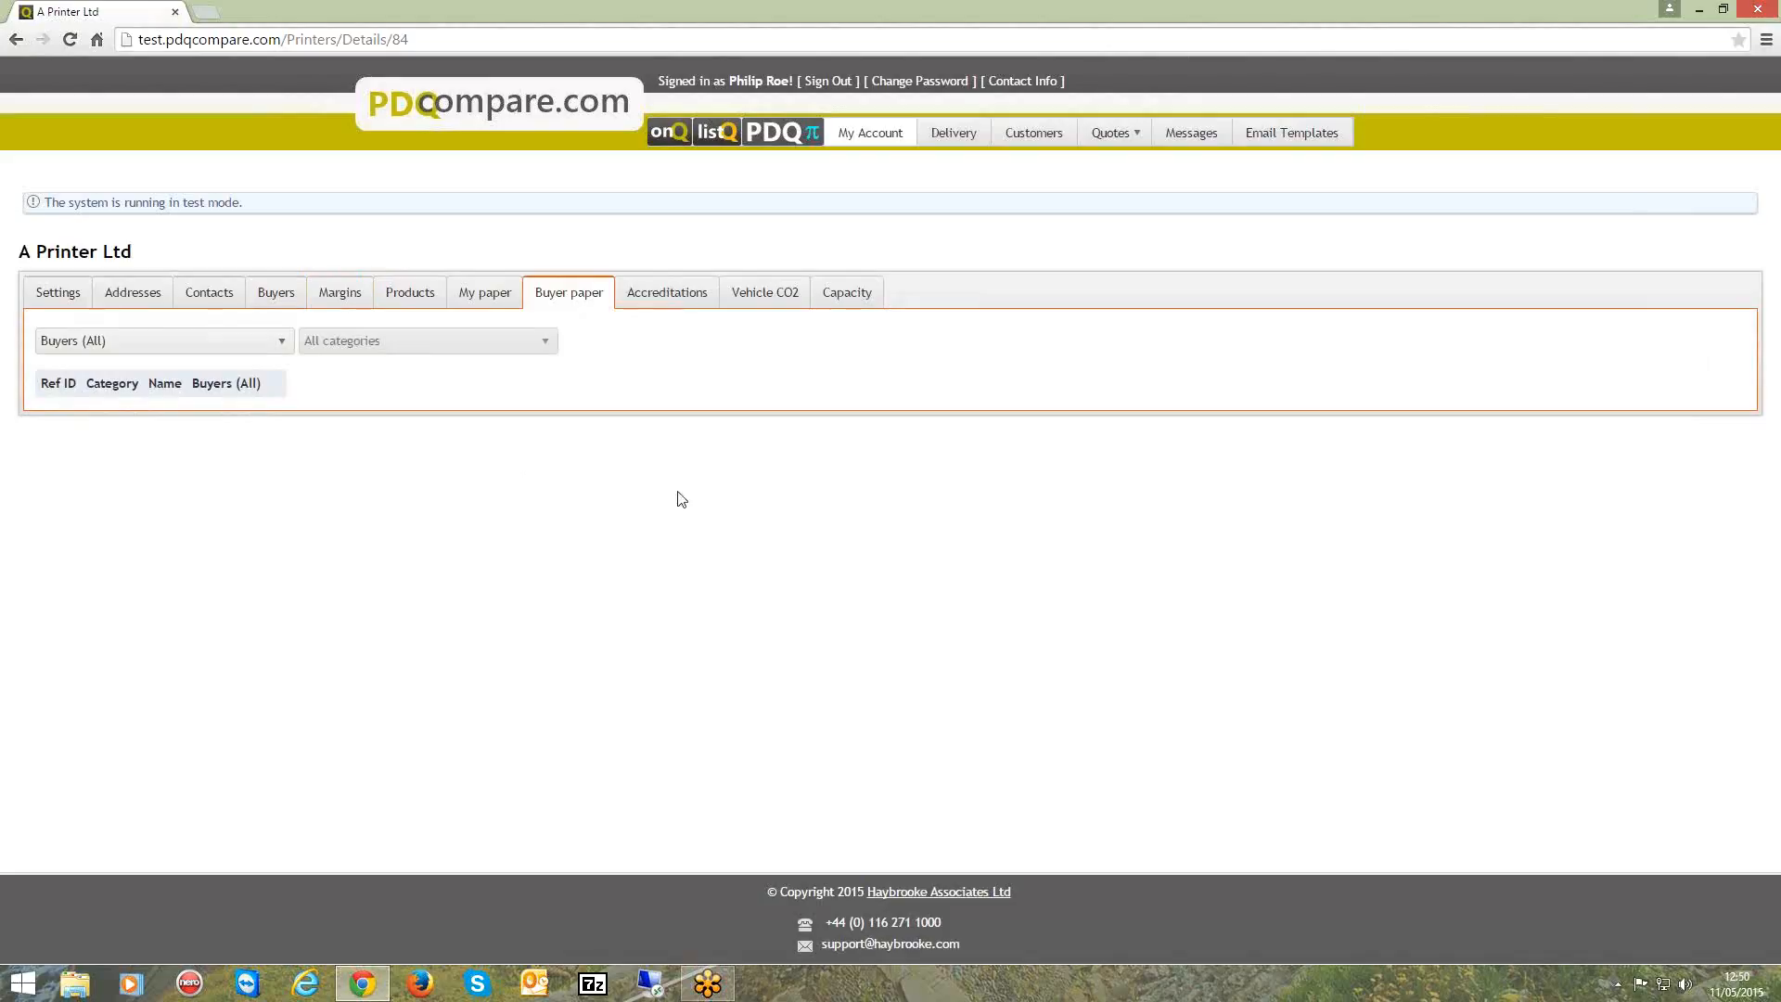
# Add the FSC, ISO 9001 and ISO 18001 accreditations to the company's account.
pyautogui.click(673, 299)
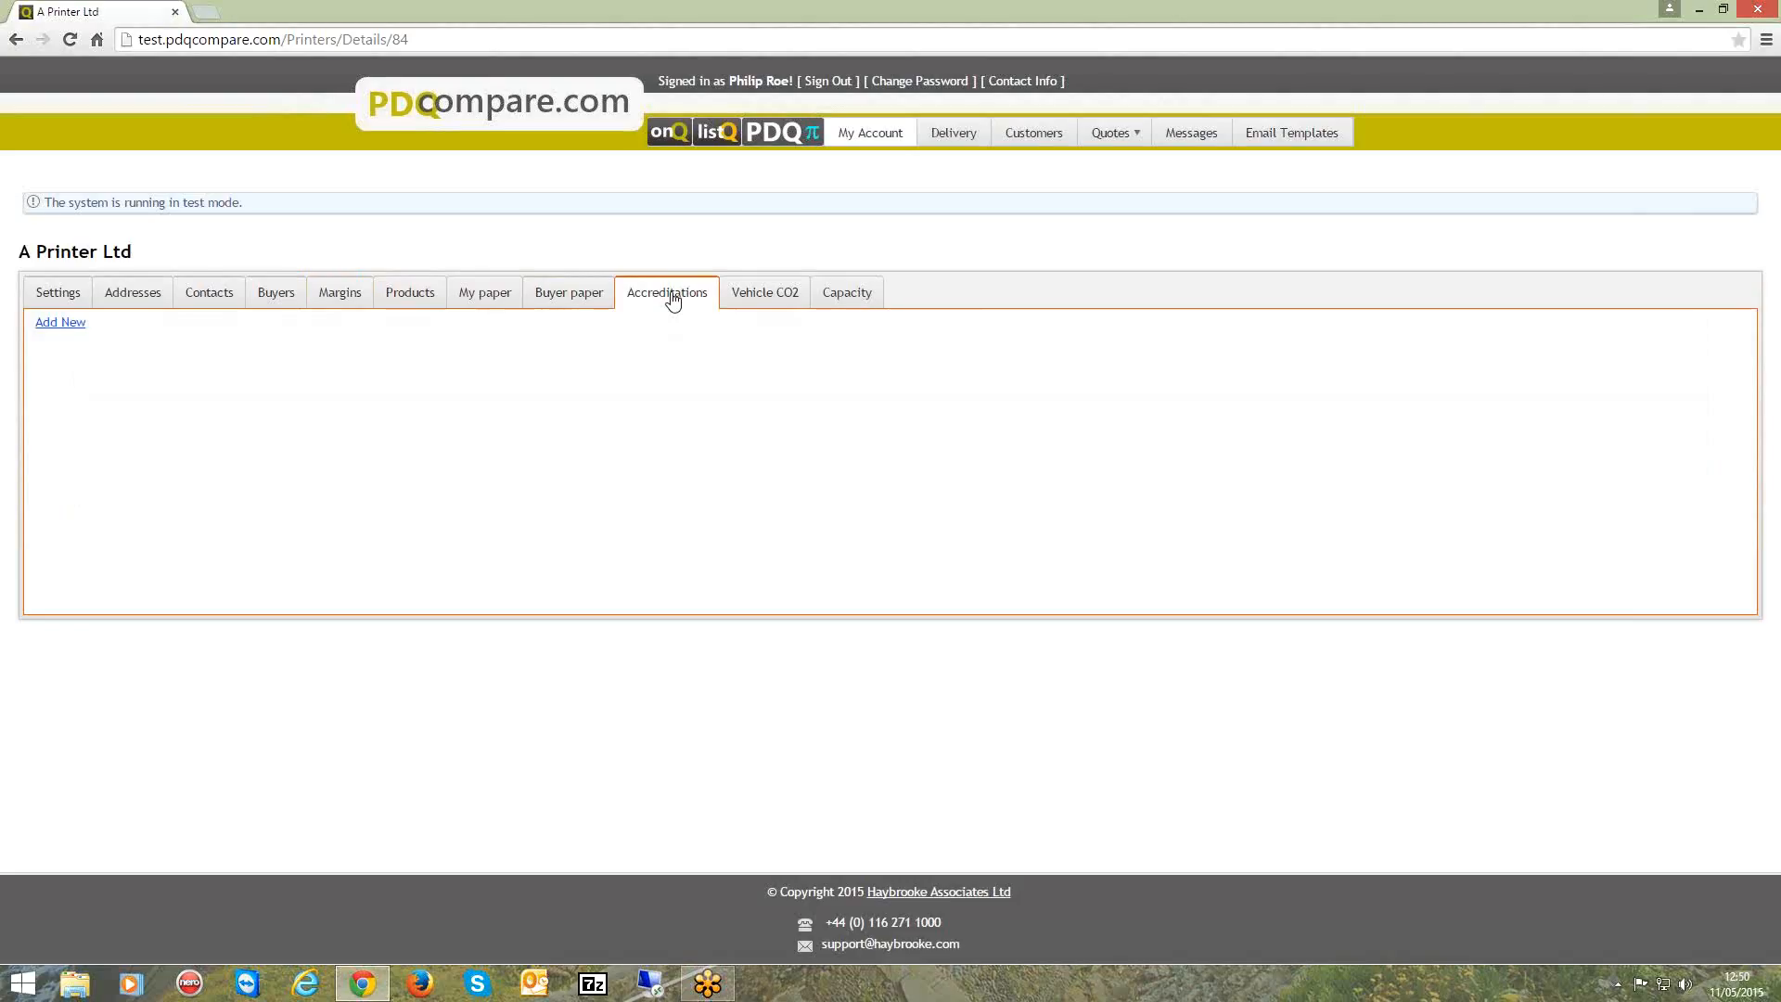
pyautogui.click(67, 331)
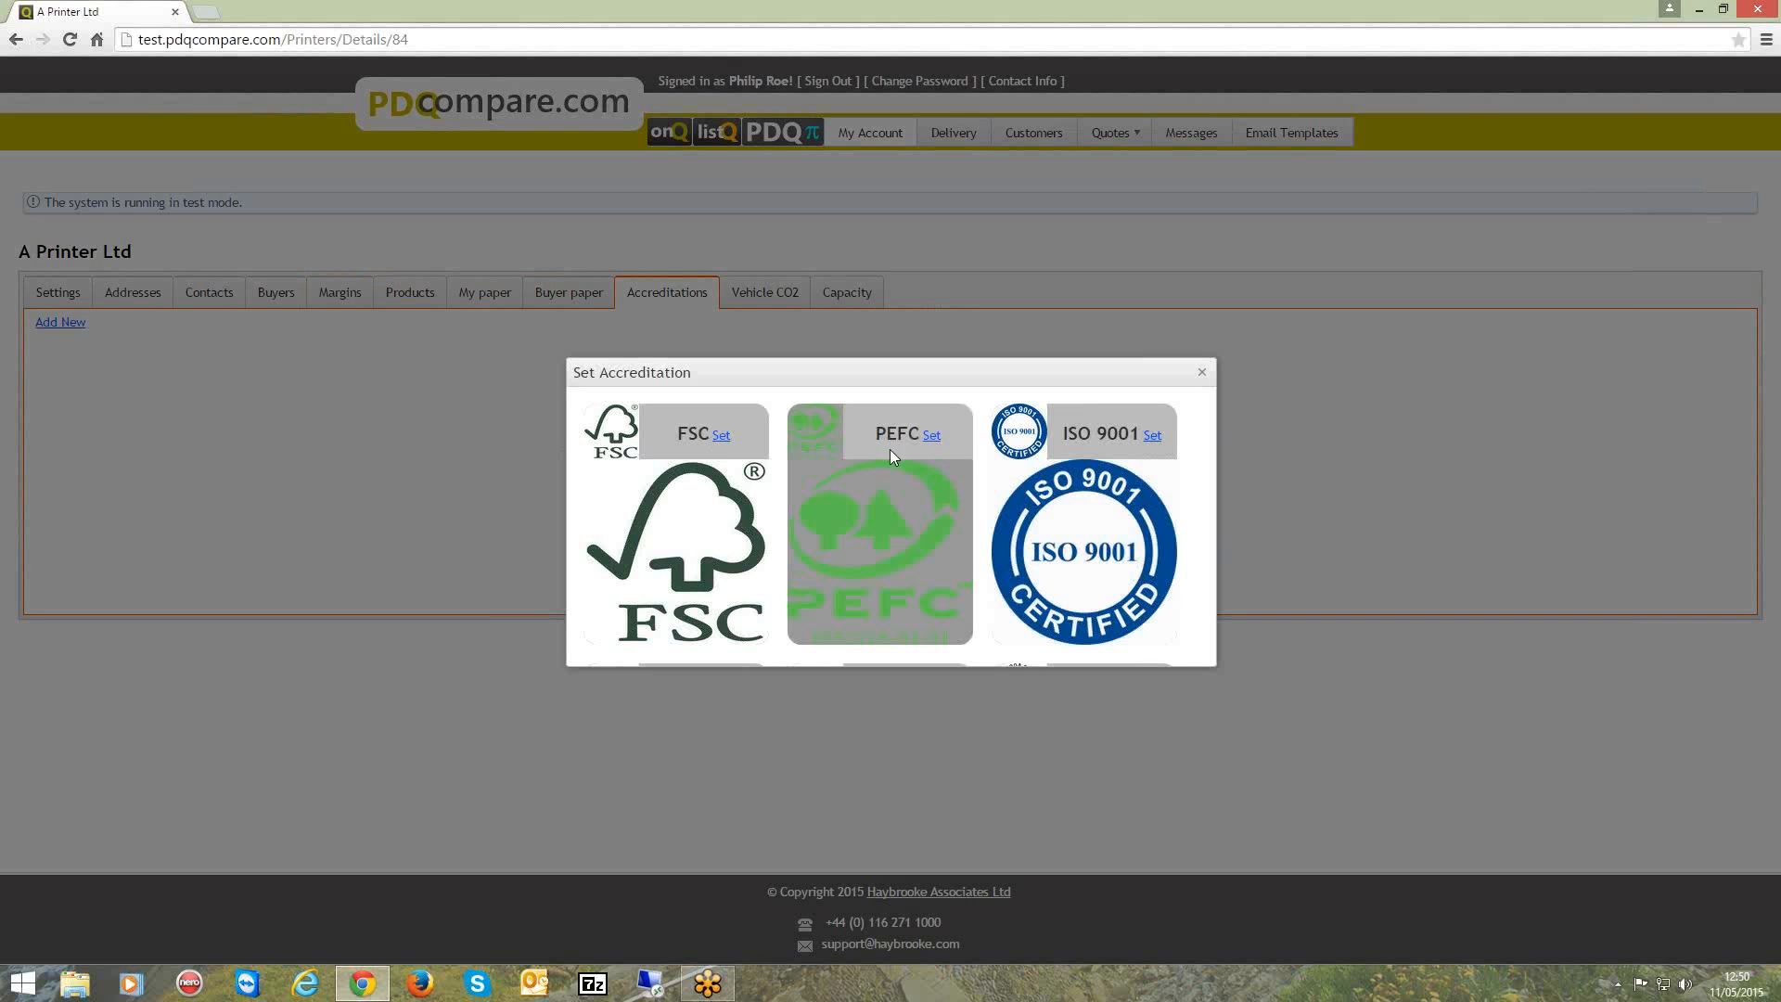
pyautogui.click(720, 437)
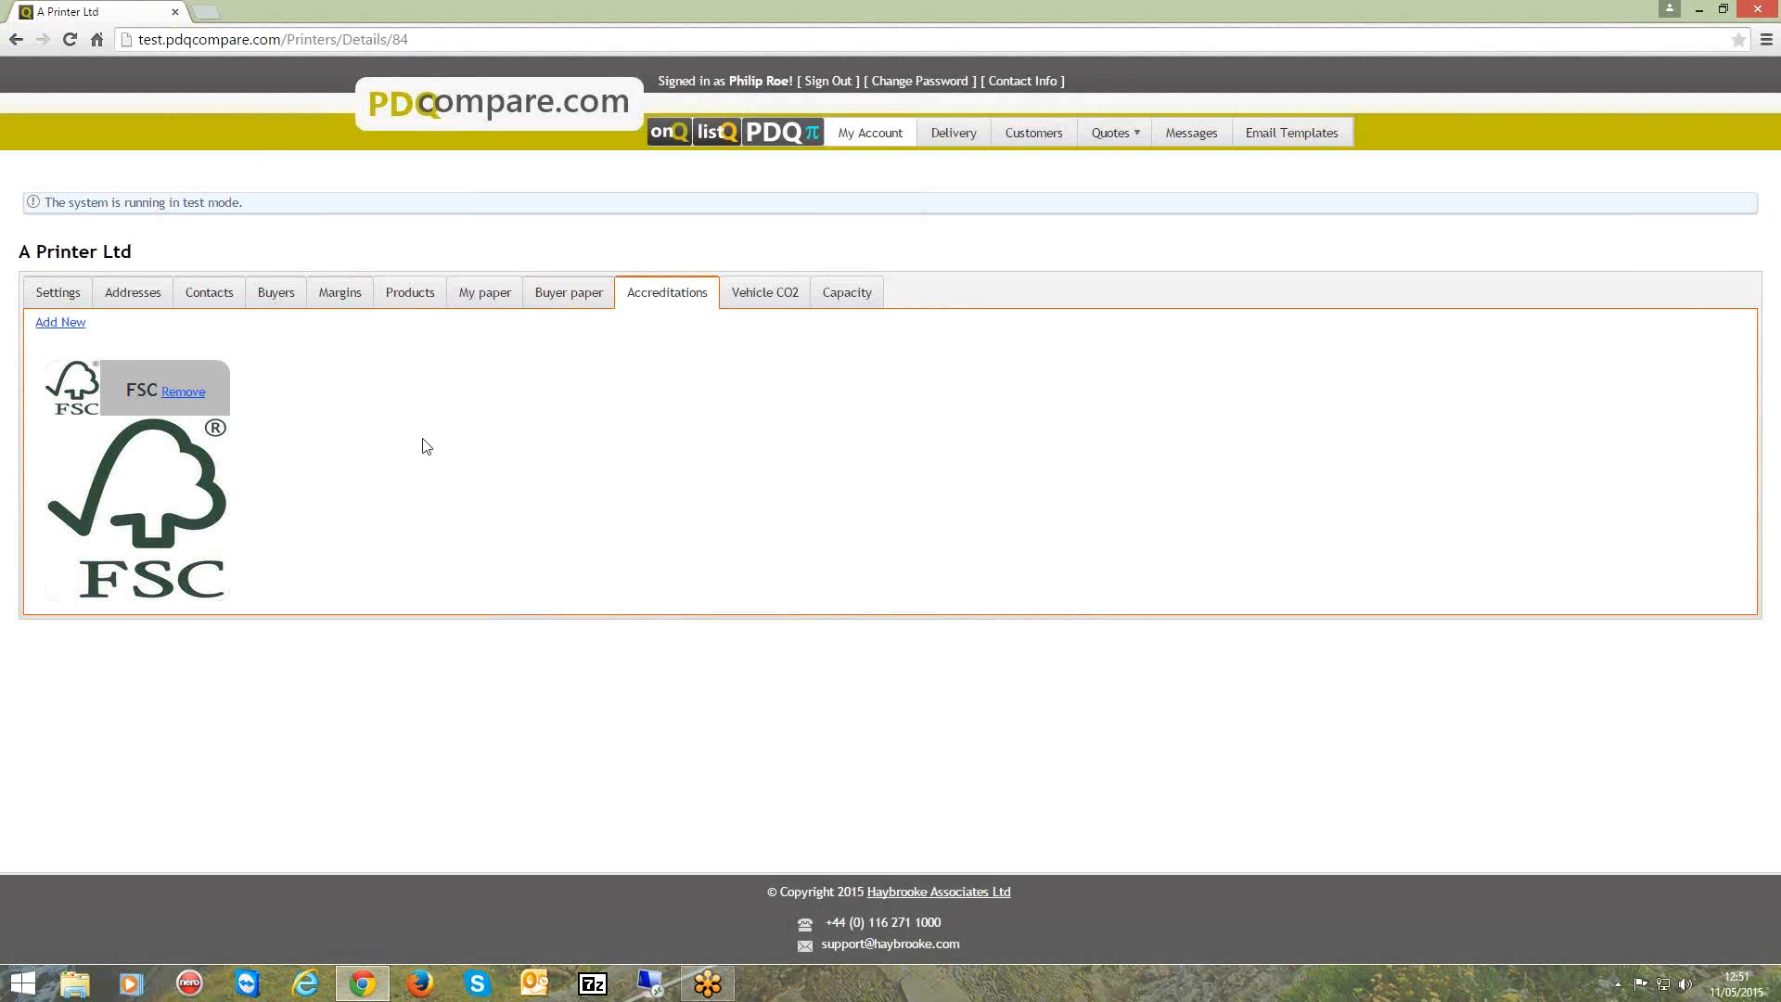
pyautogui.click(67, 331)
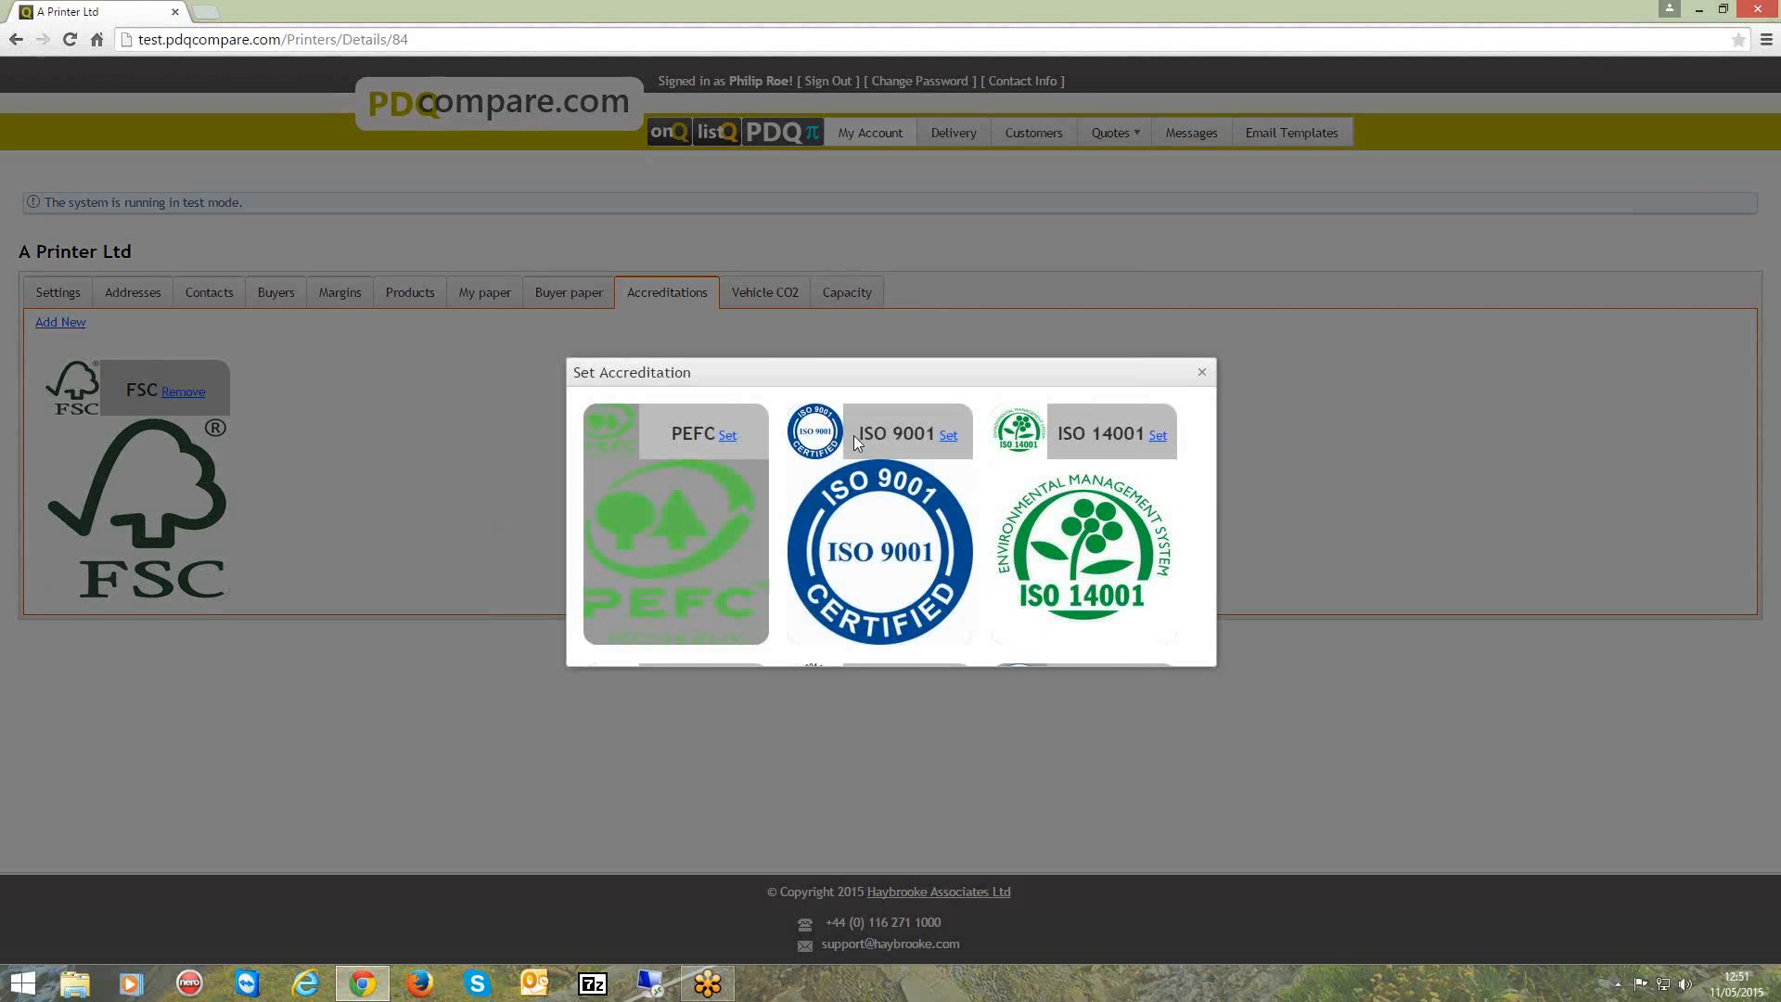
pyautogui.click(948, 436)
pyautogui.click(58, 323)
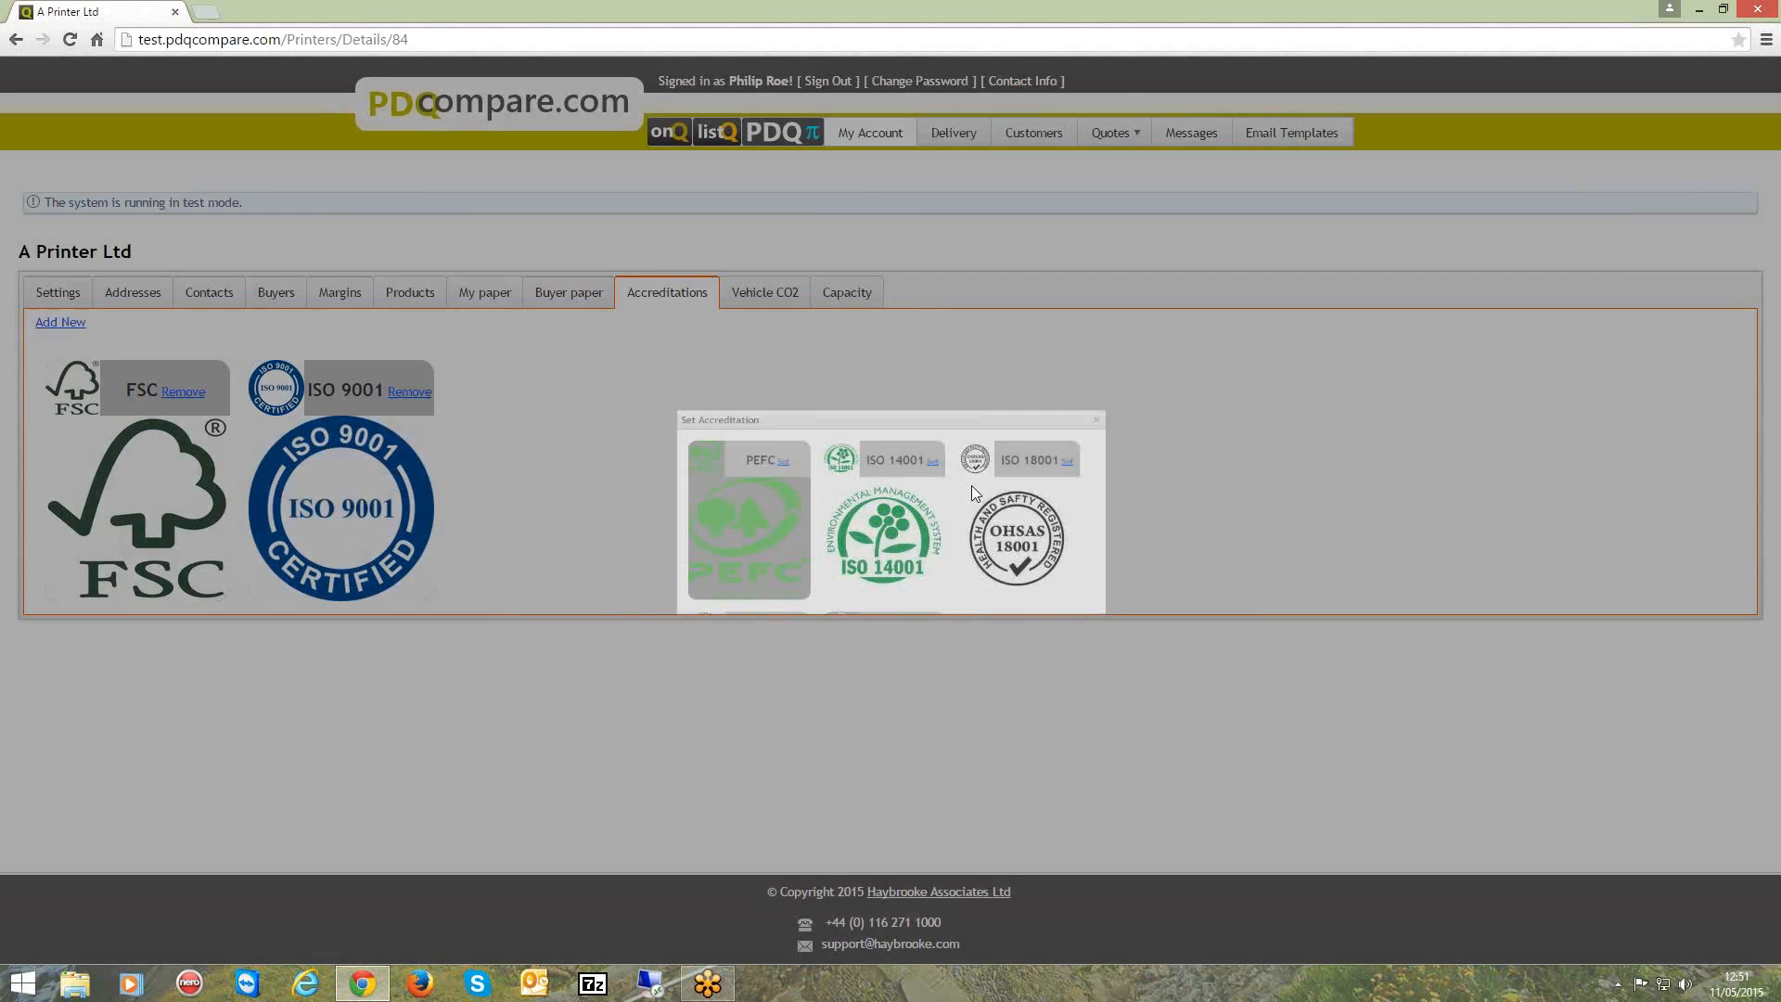
pyautogui.click(1156, 426)
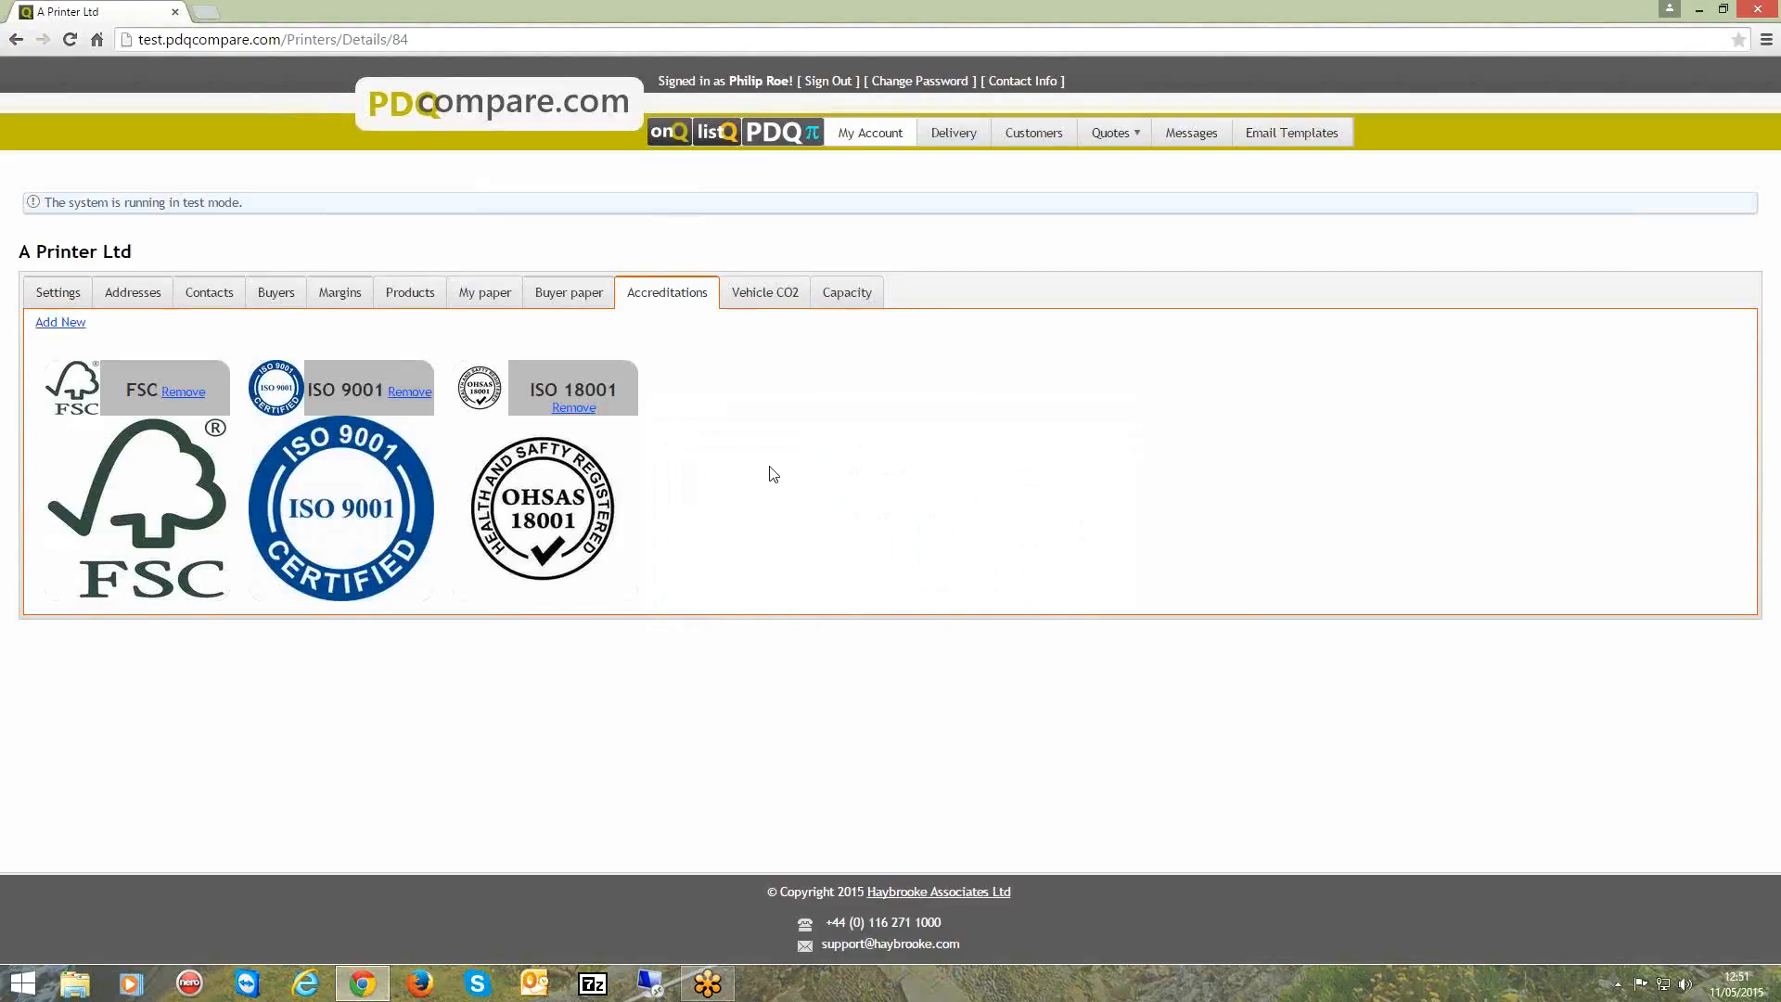
# View the vehicle CO2 values, and try capacity bands of No capacity this week, Some capacity next week and Spare capacity thereafter.
pyautogui.click(755, 297)
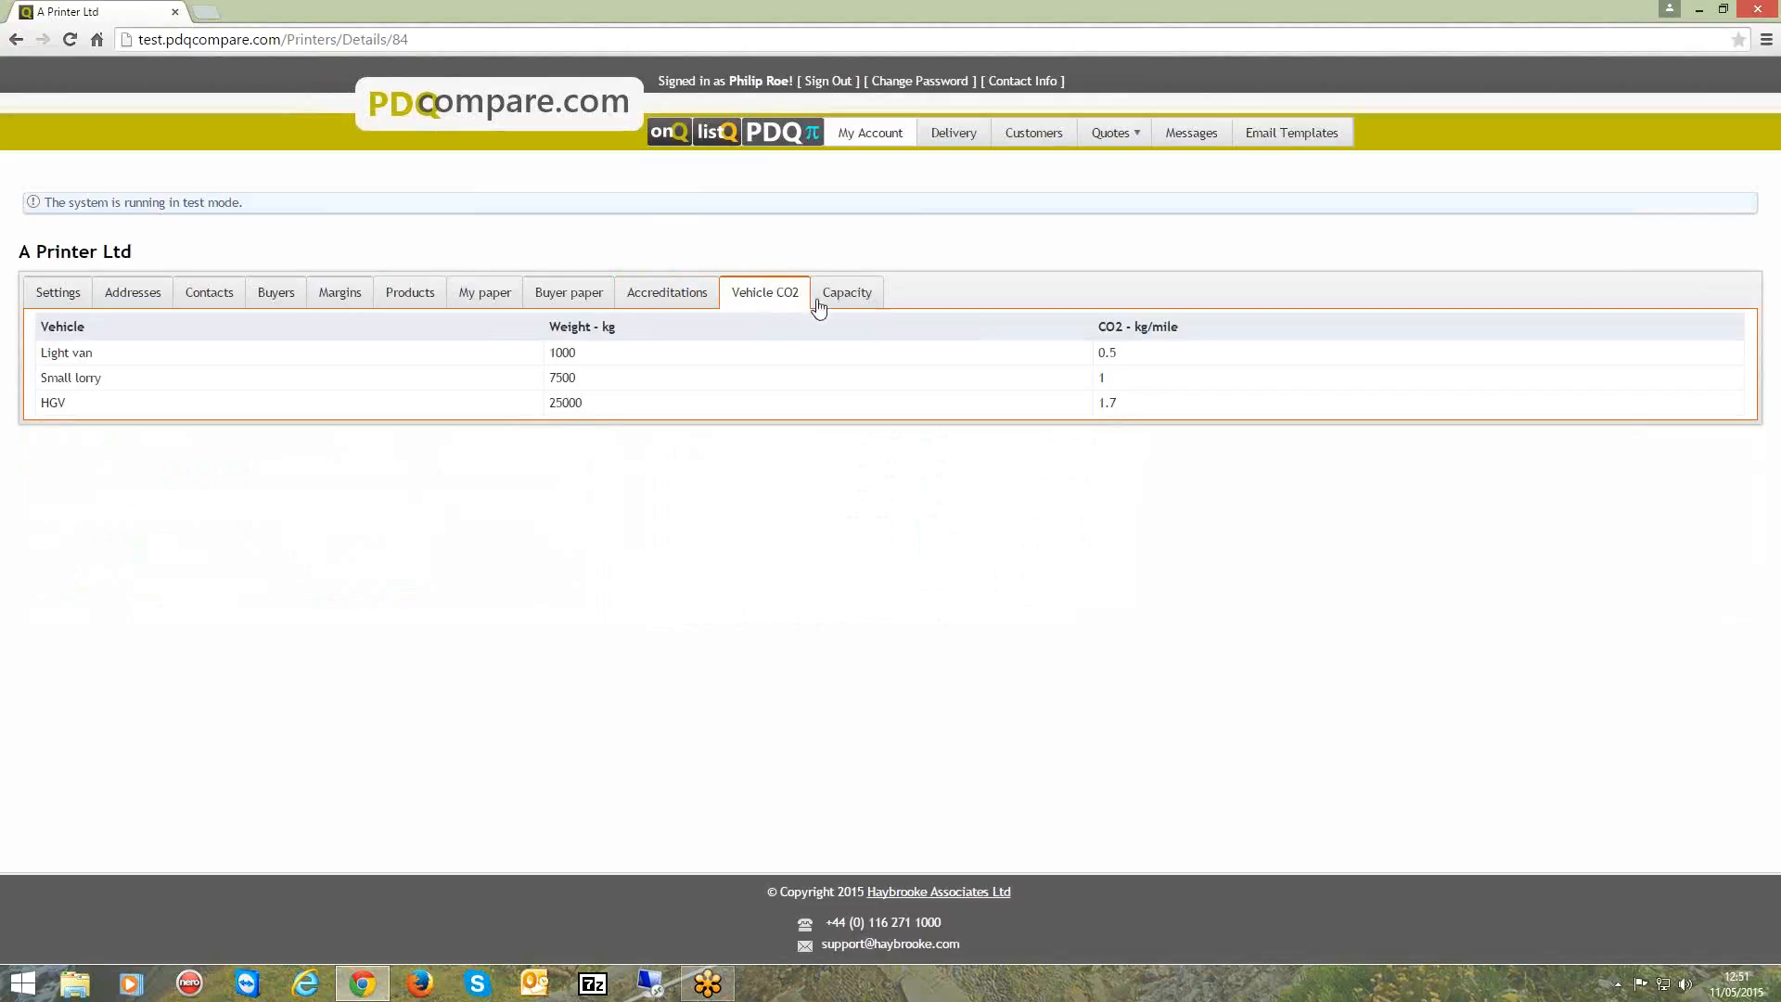
pyautogui.click(859, 302)
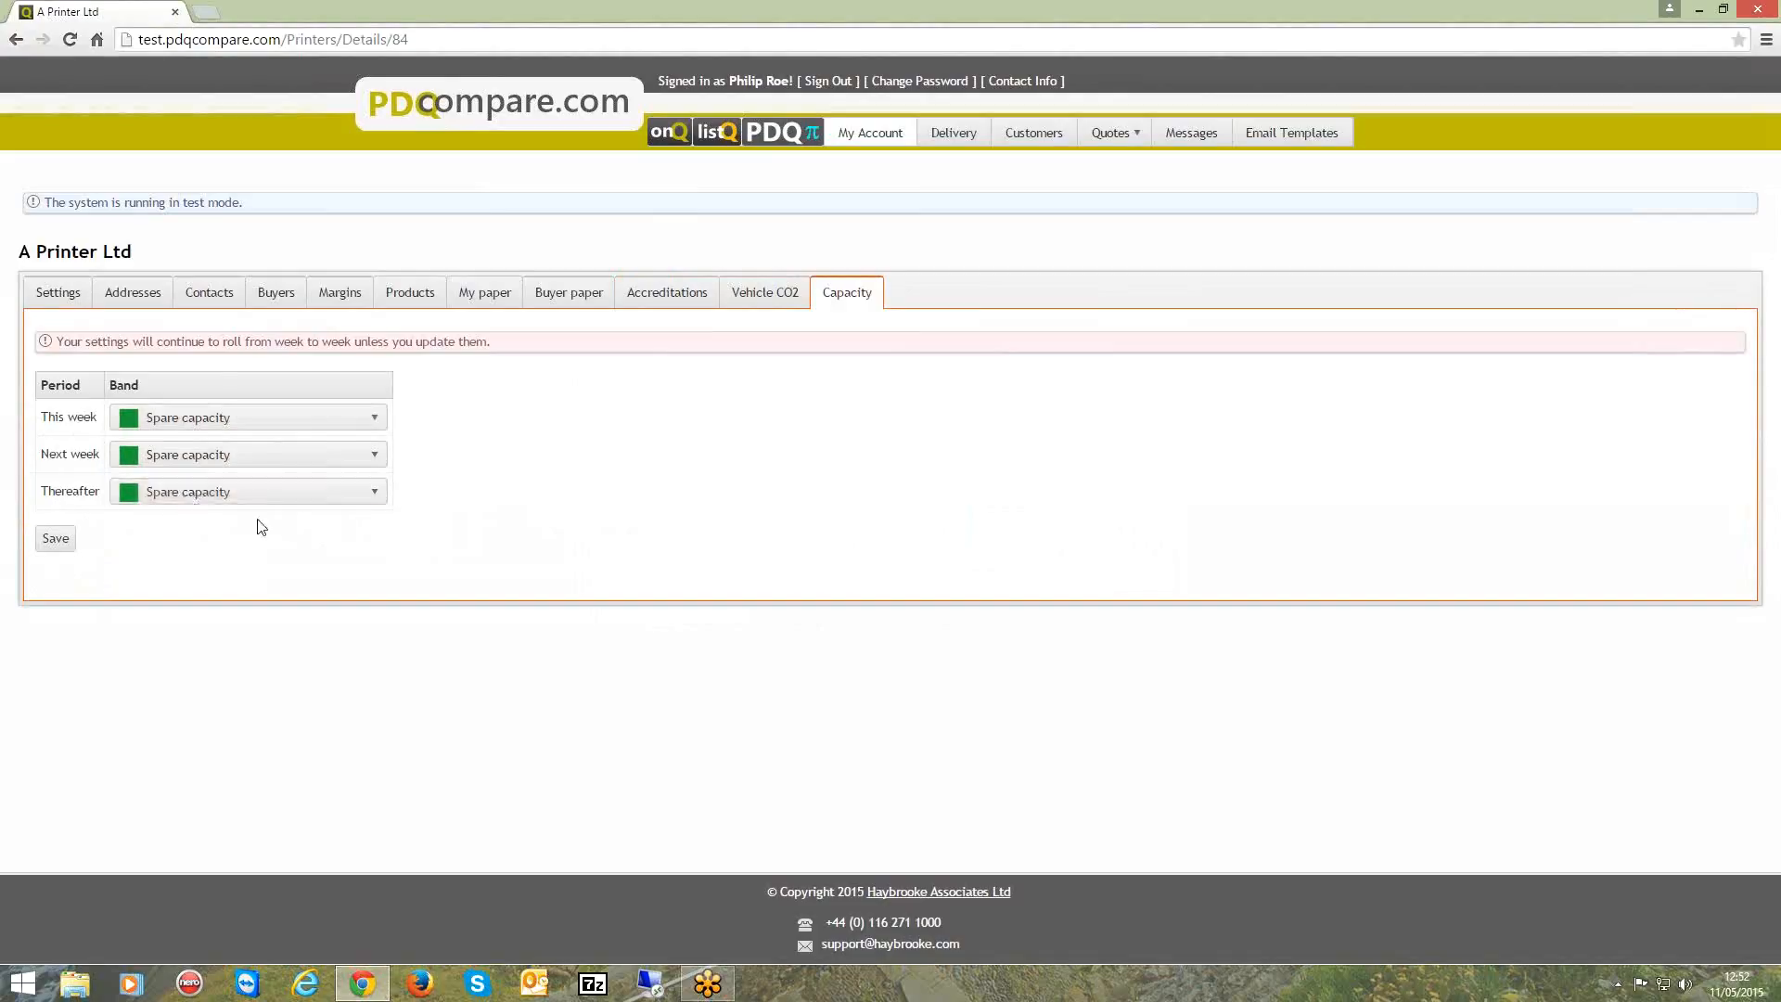
pyautogui.click(377, 420)
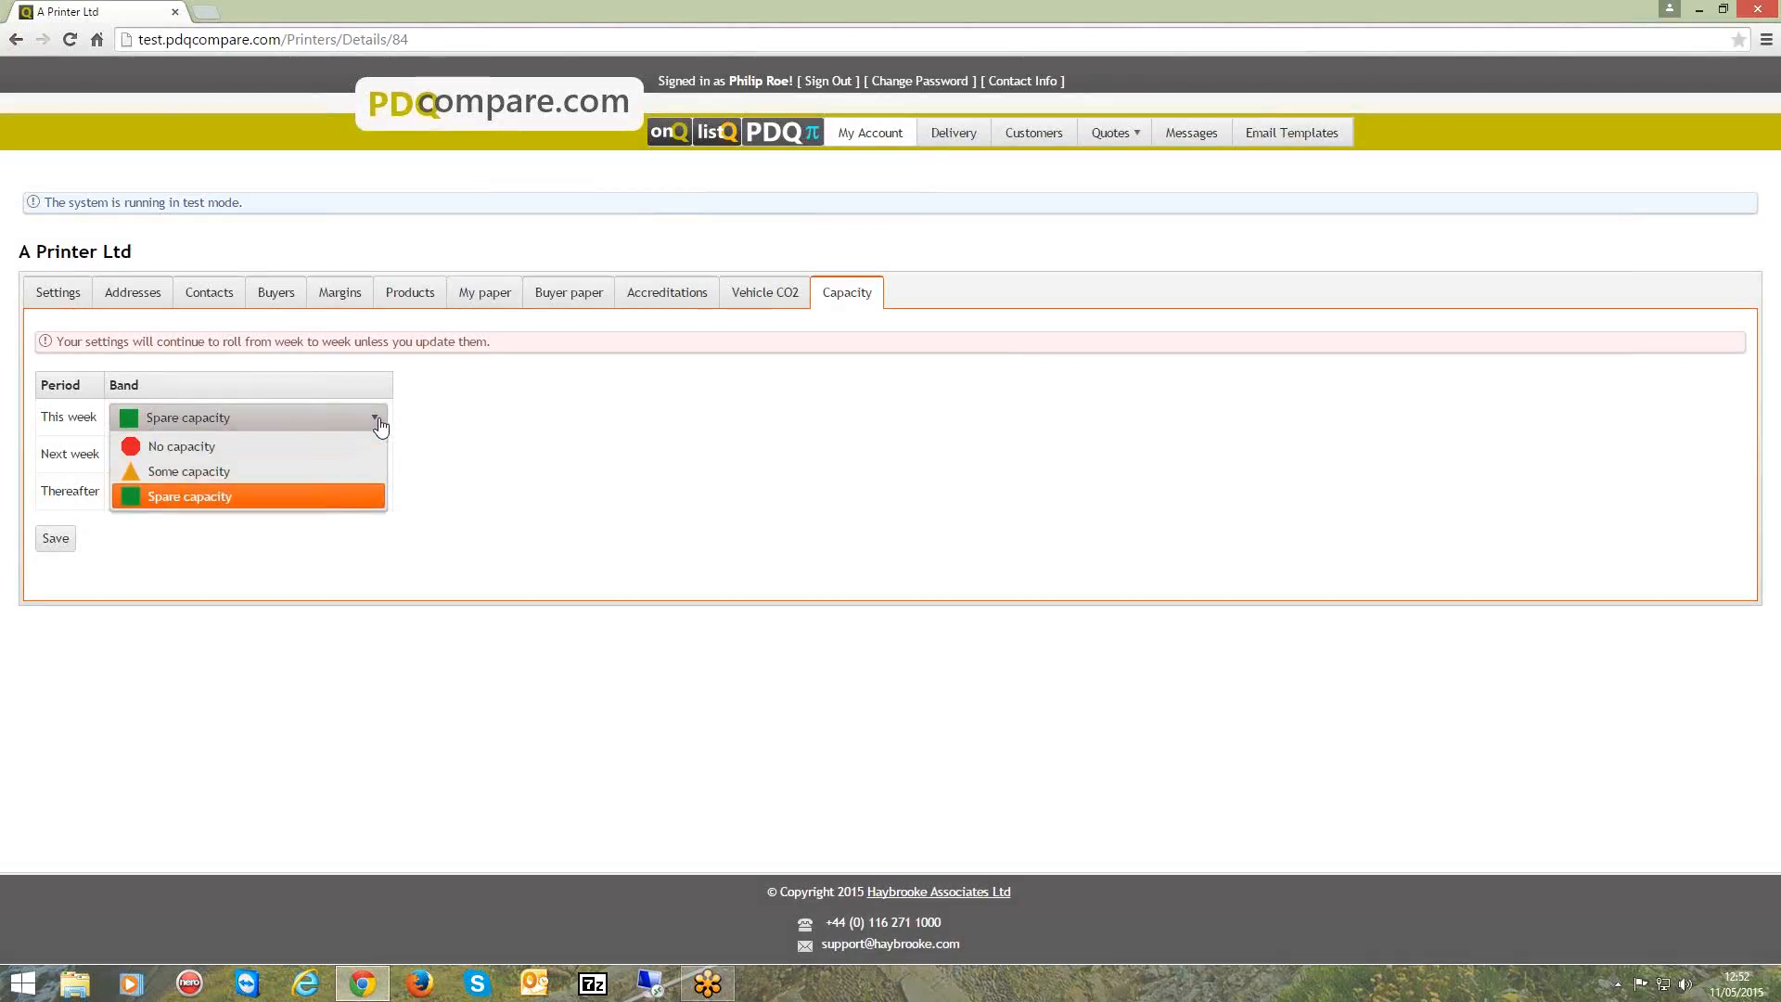
pyautogui.click(342, 446)
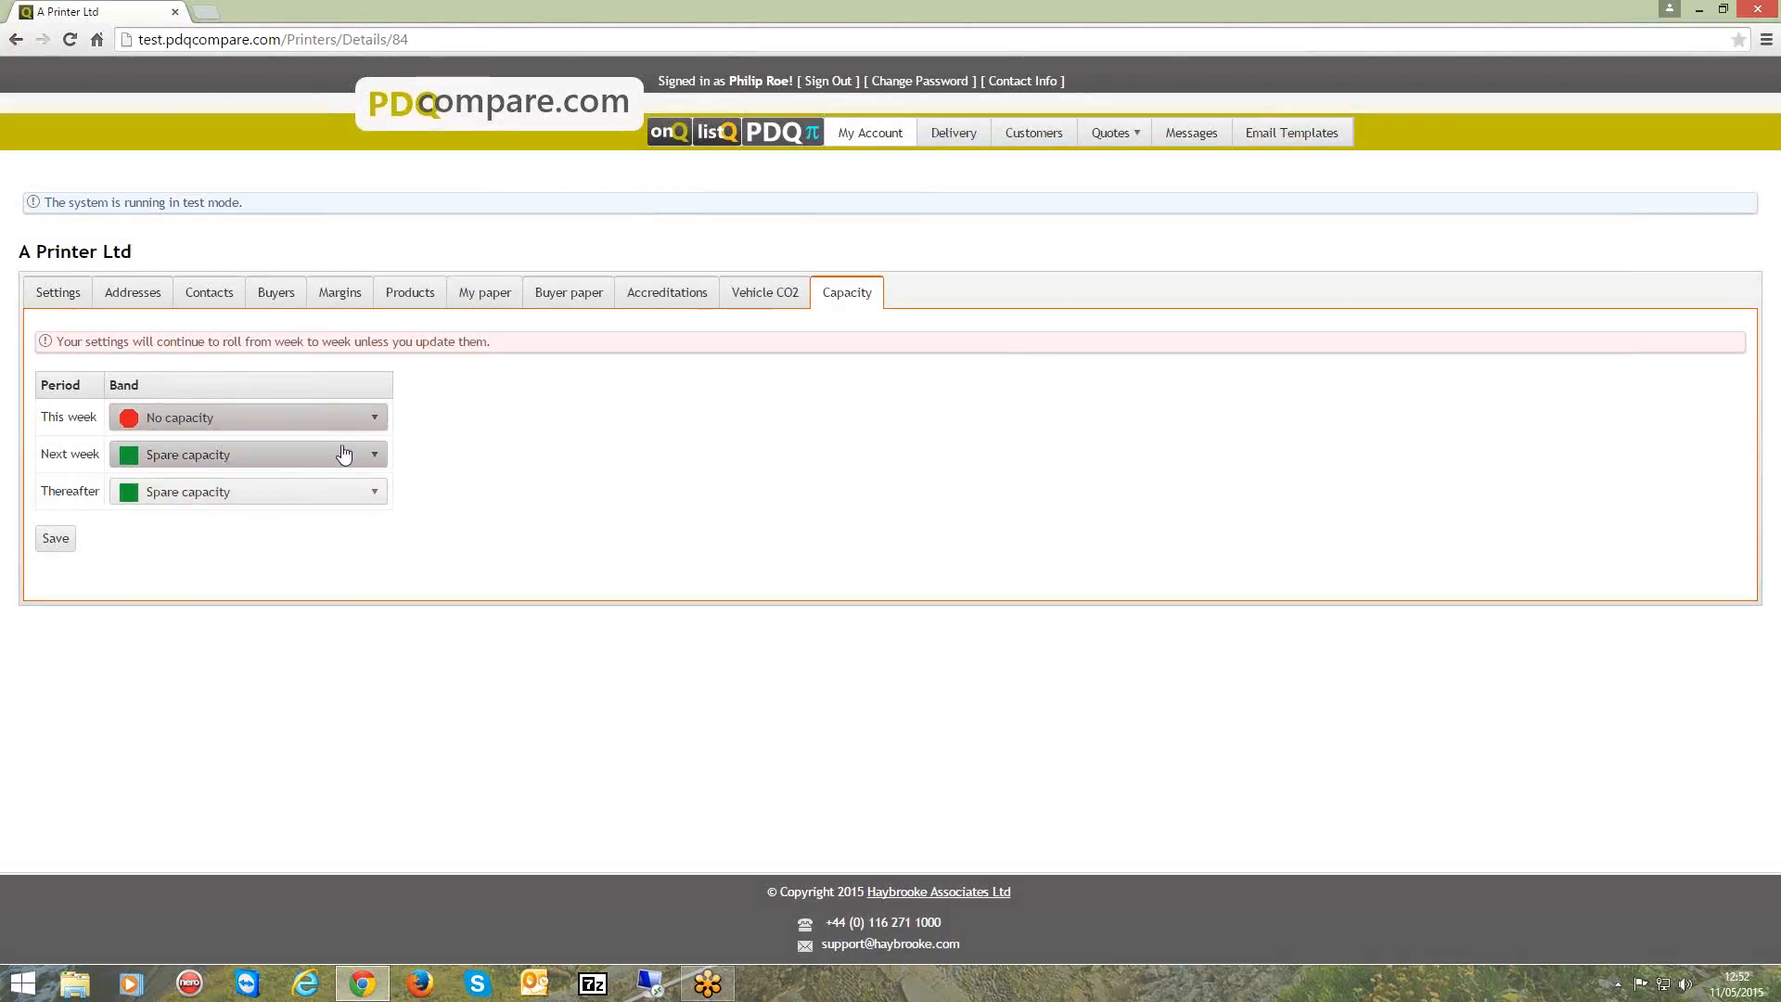
pyautogui.click(343, 453)
pyautogui.click(321, 506)
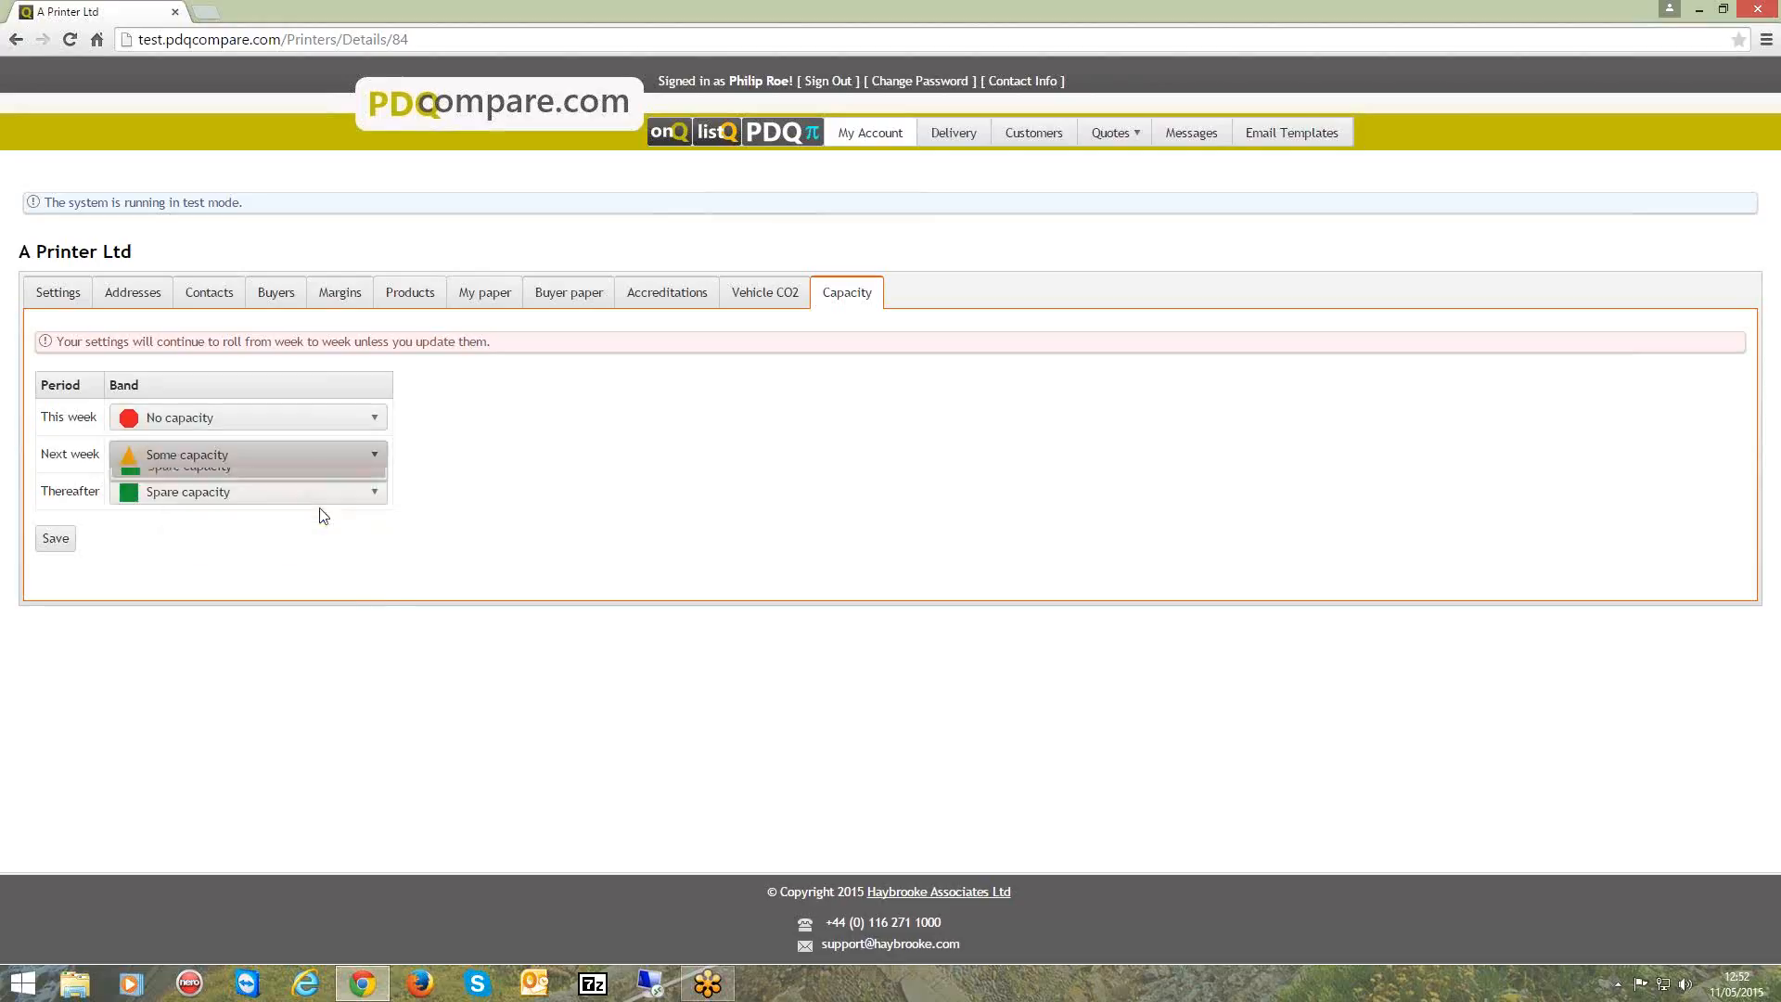
pyautogui.click(375, 495)
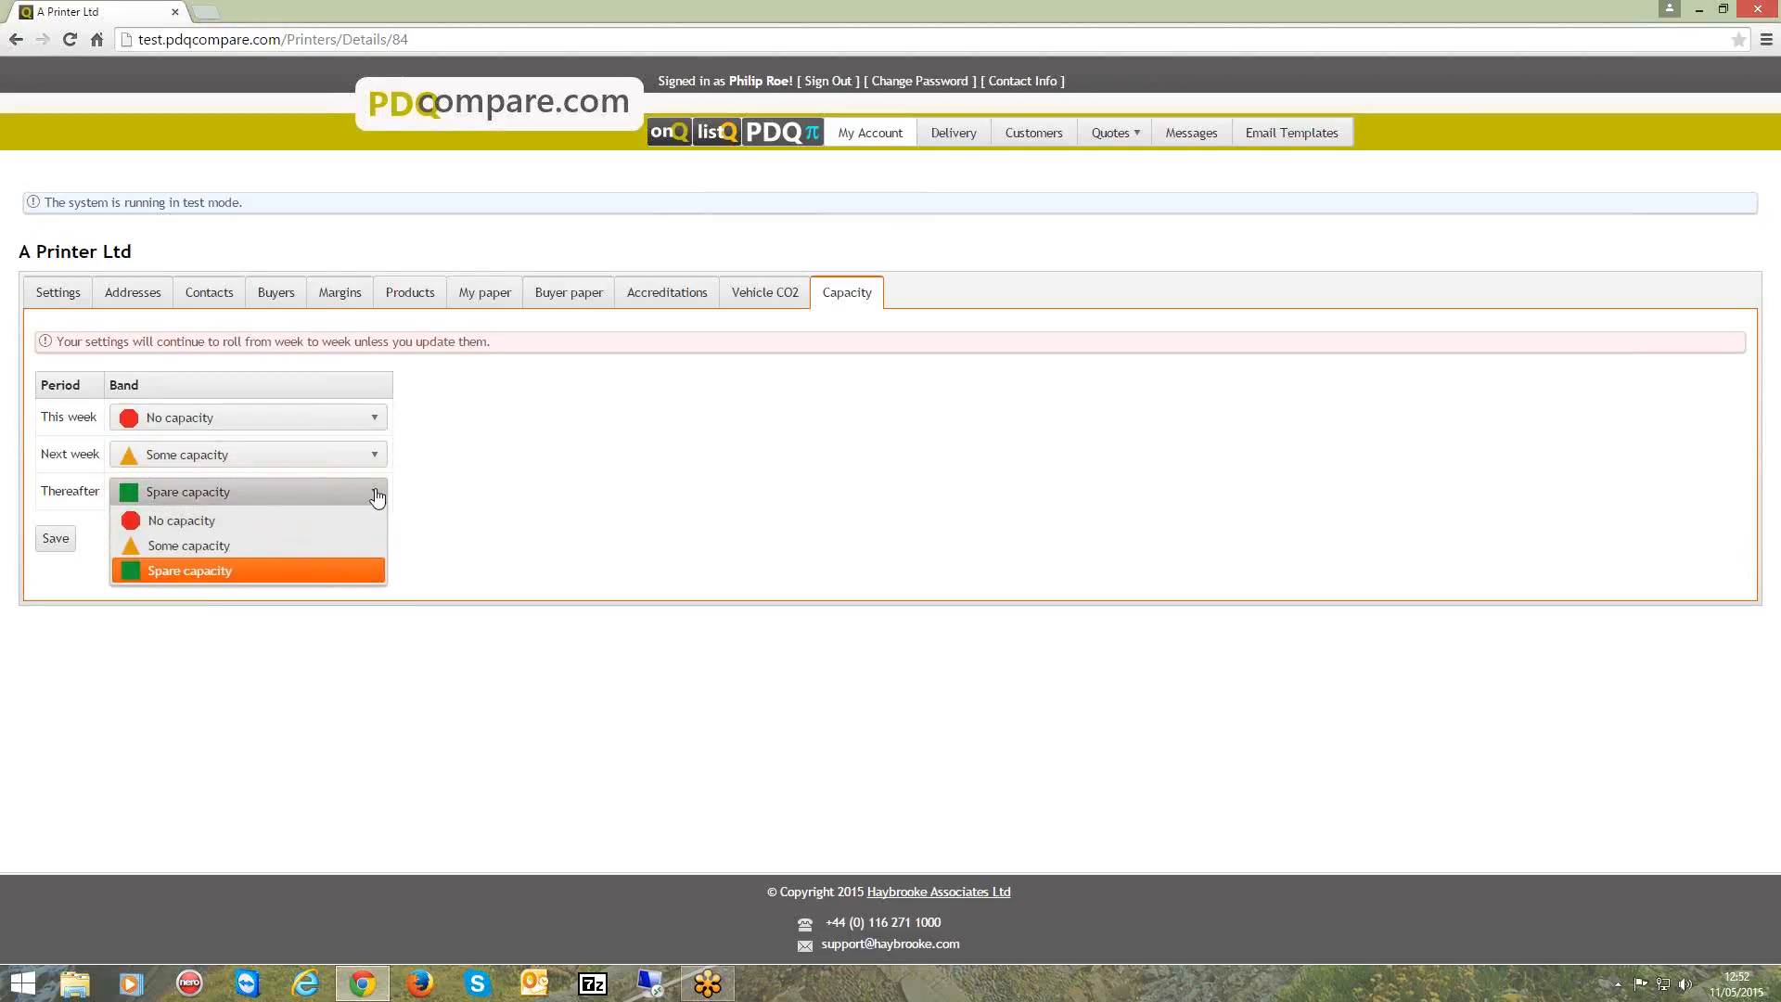
pyautogui.click(375, 497)
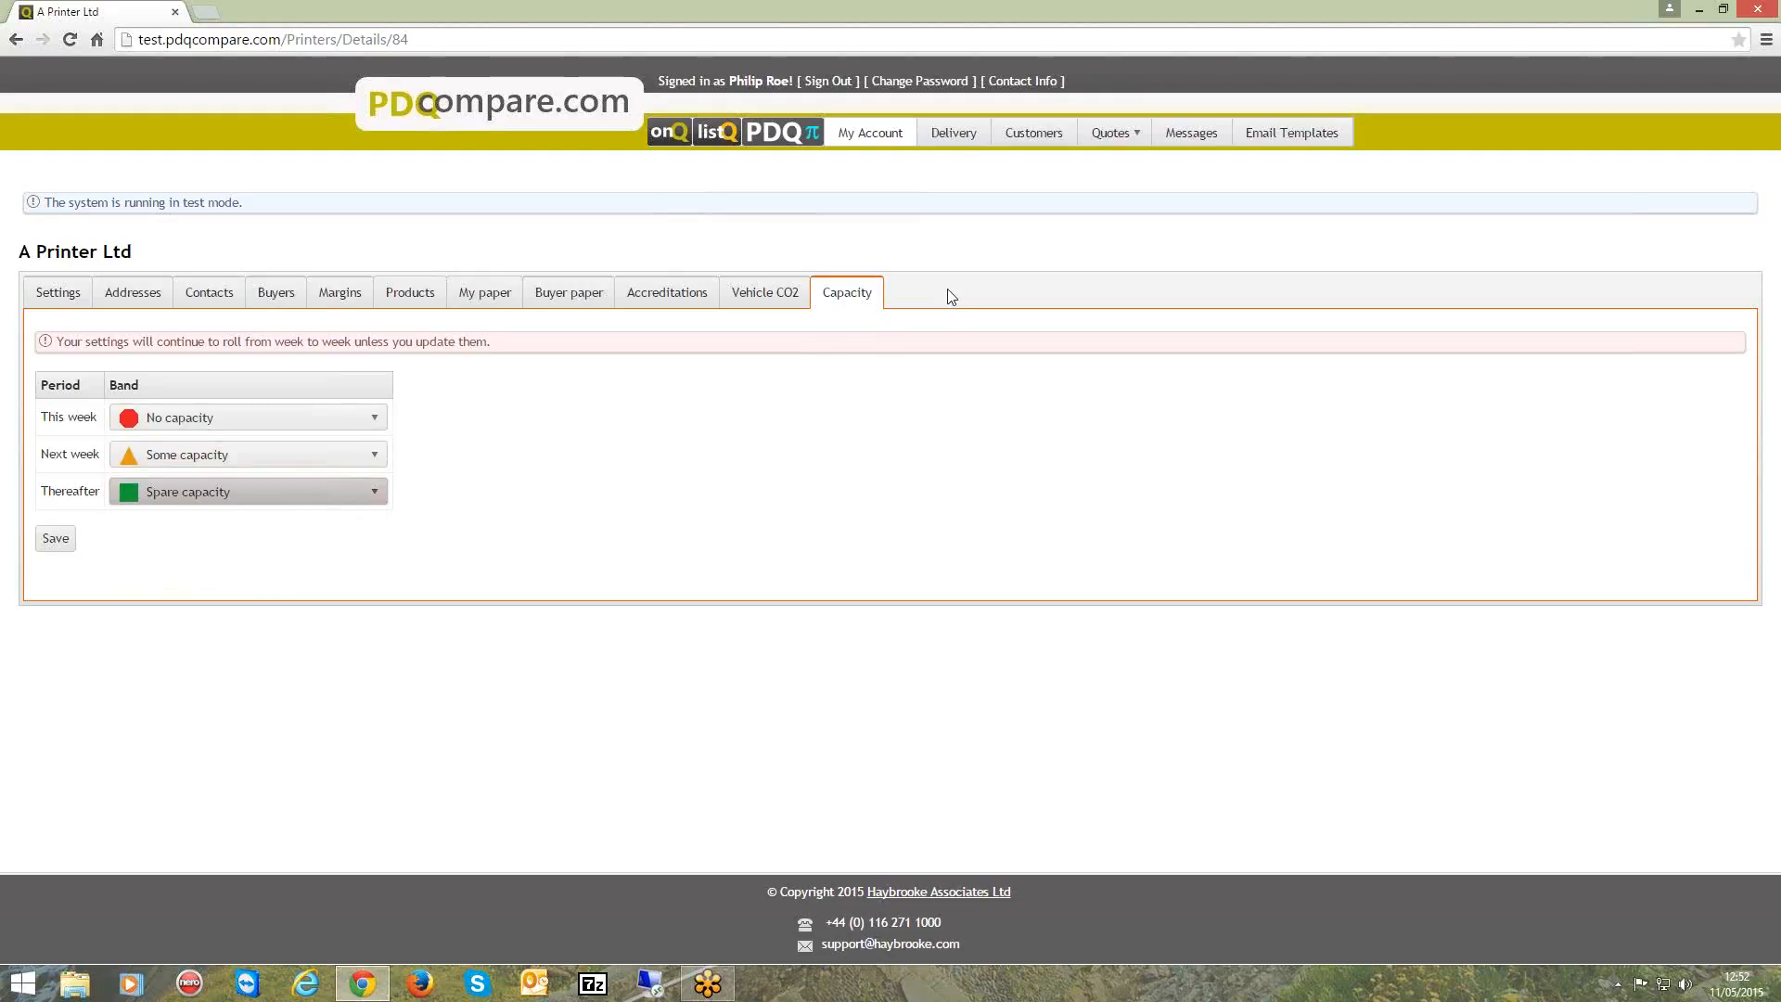
# Examine the country restrictions in the delivery setup and close them without choosing a country.
pyautogui.click(960, 131)
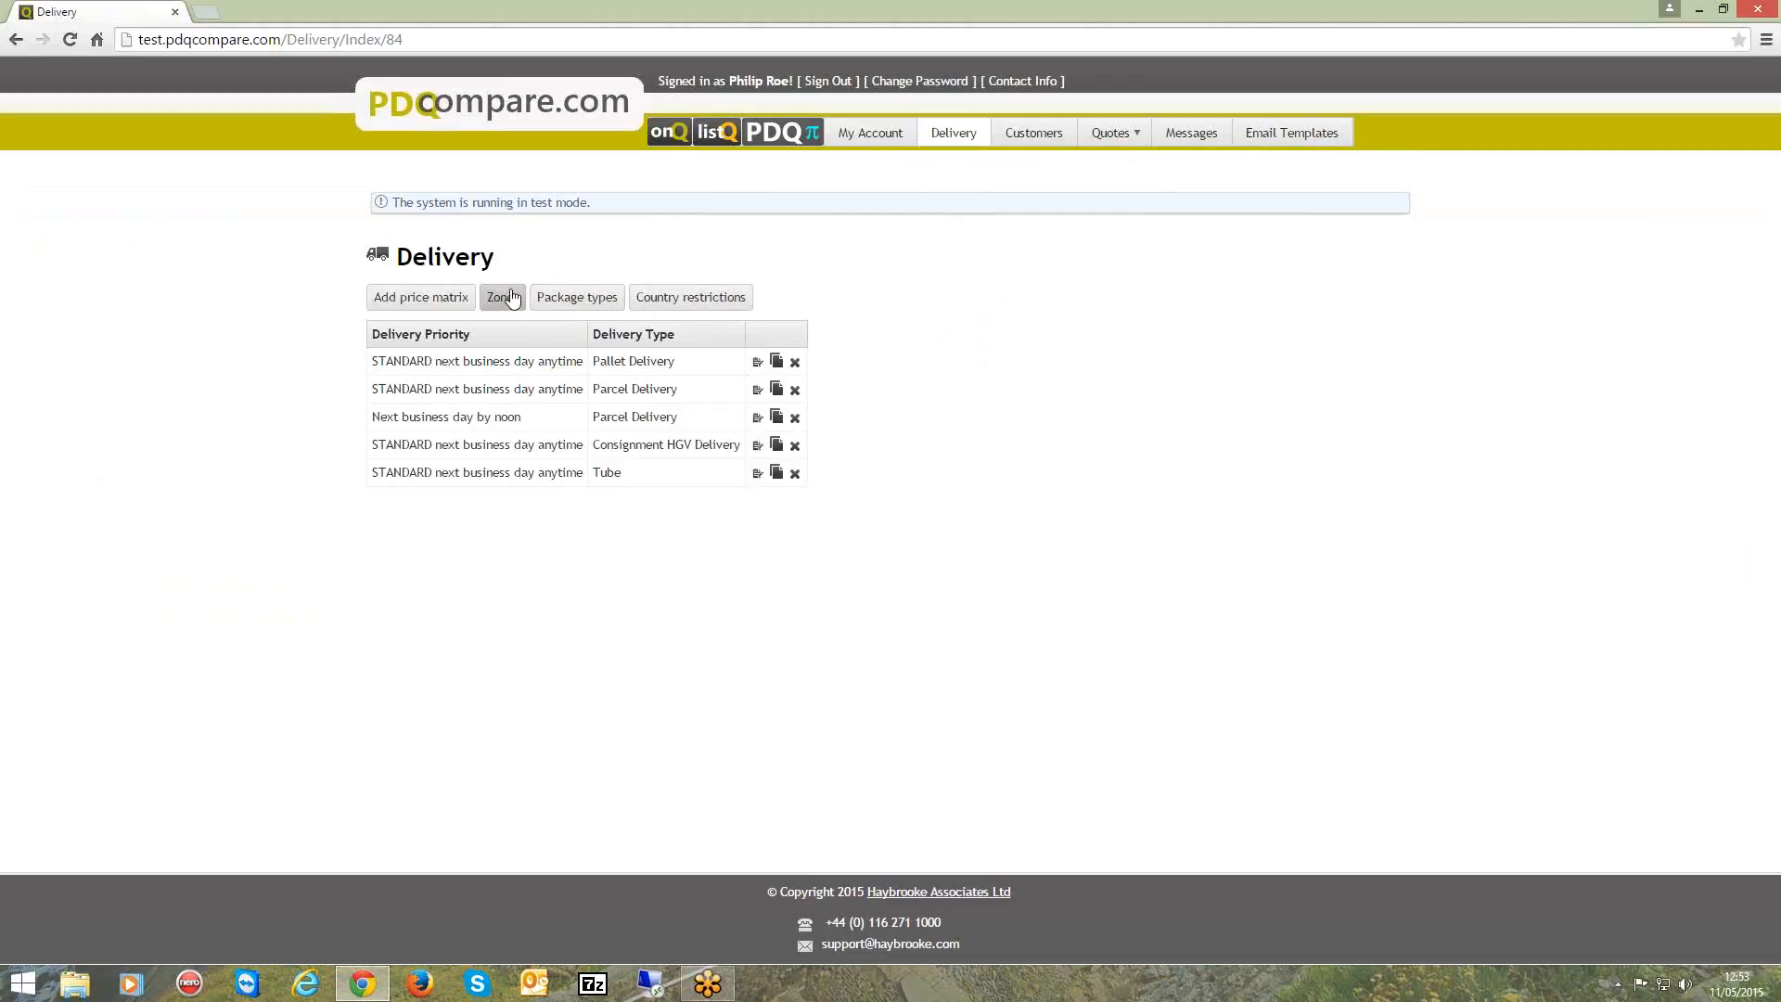
pyautogui.click(688, 297)
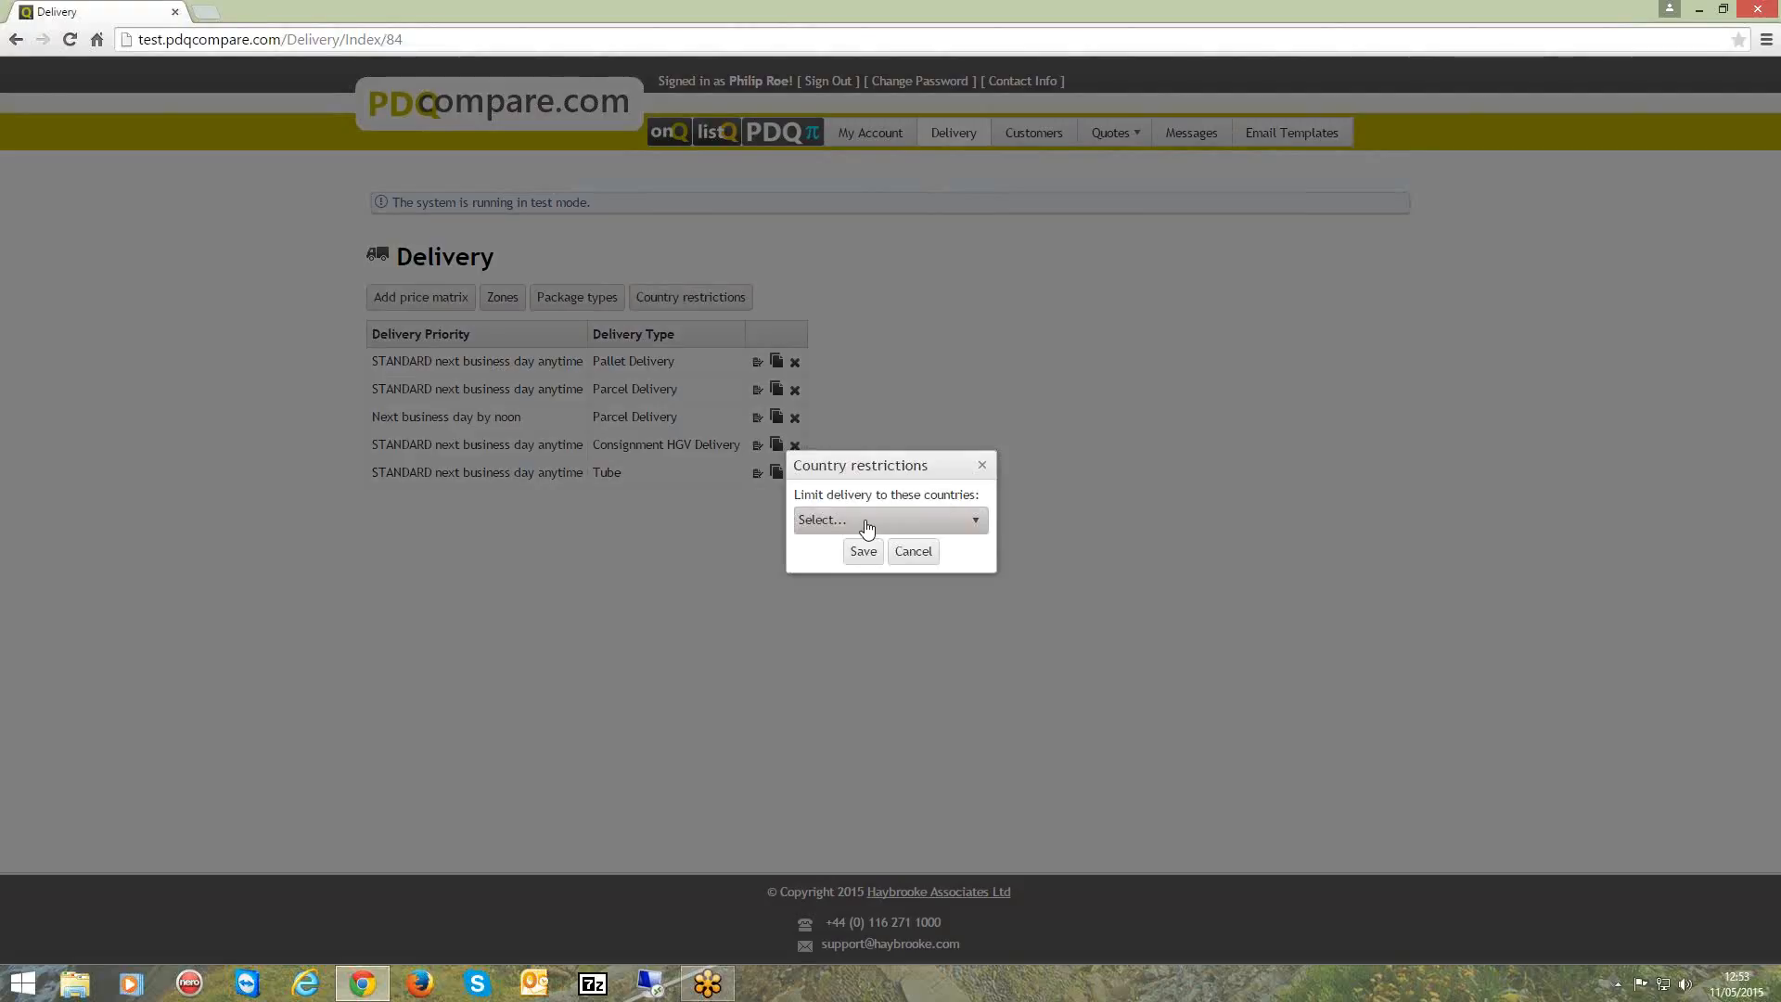
pyautogui.click(867, 529)
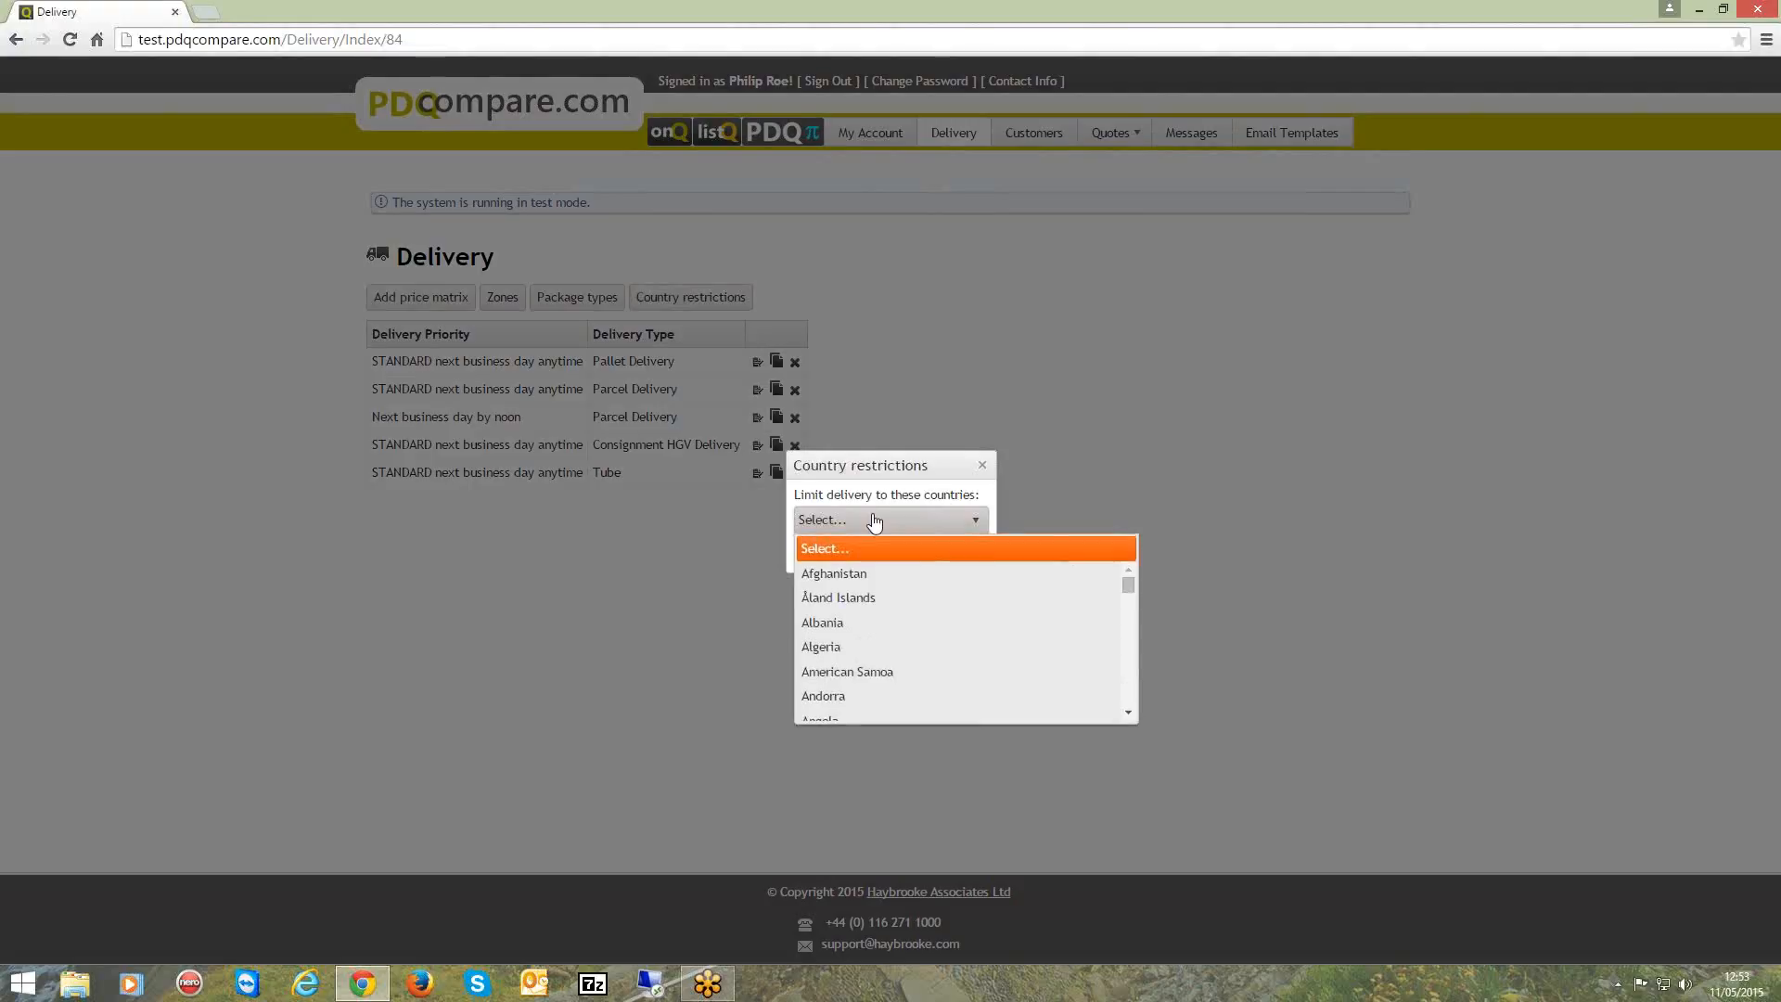
pyautogui.click(983, 471)
pyautogui.click(983, 470)
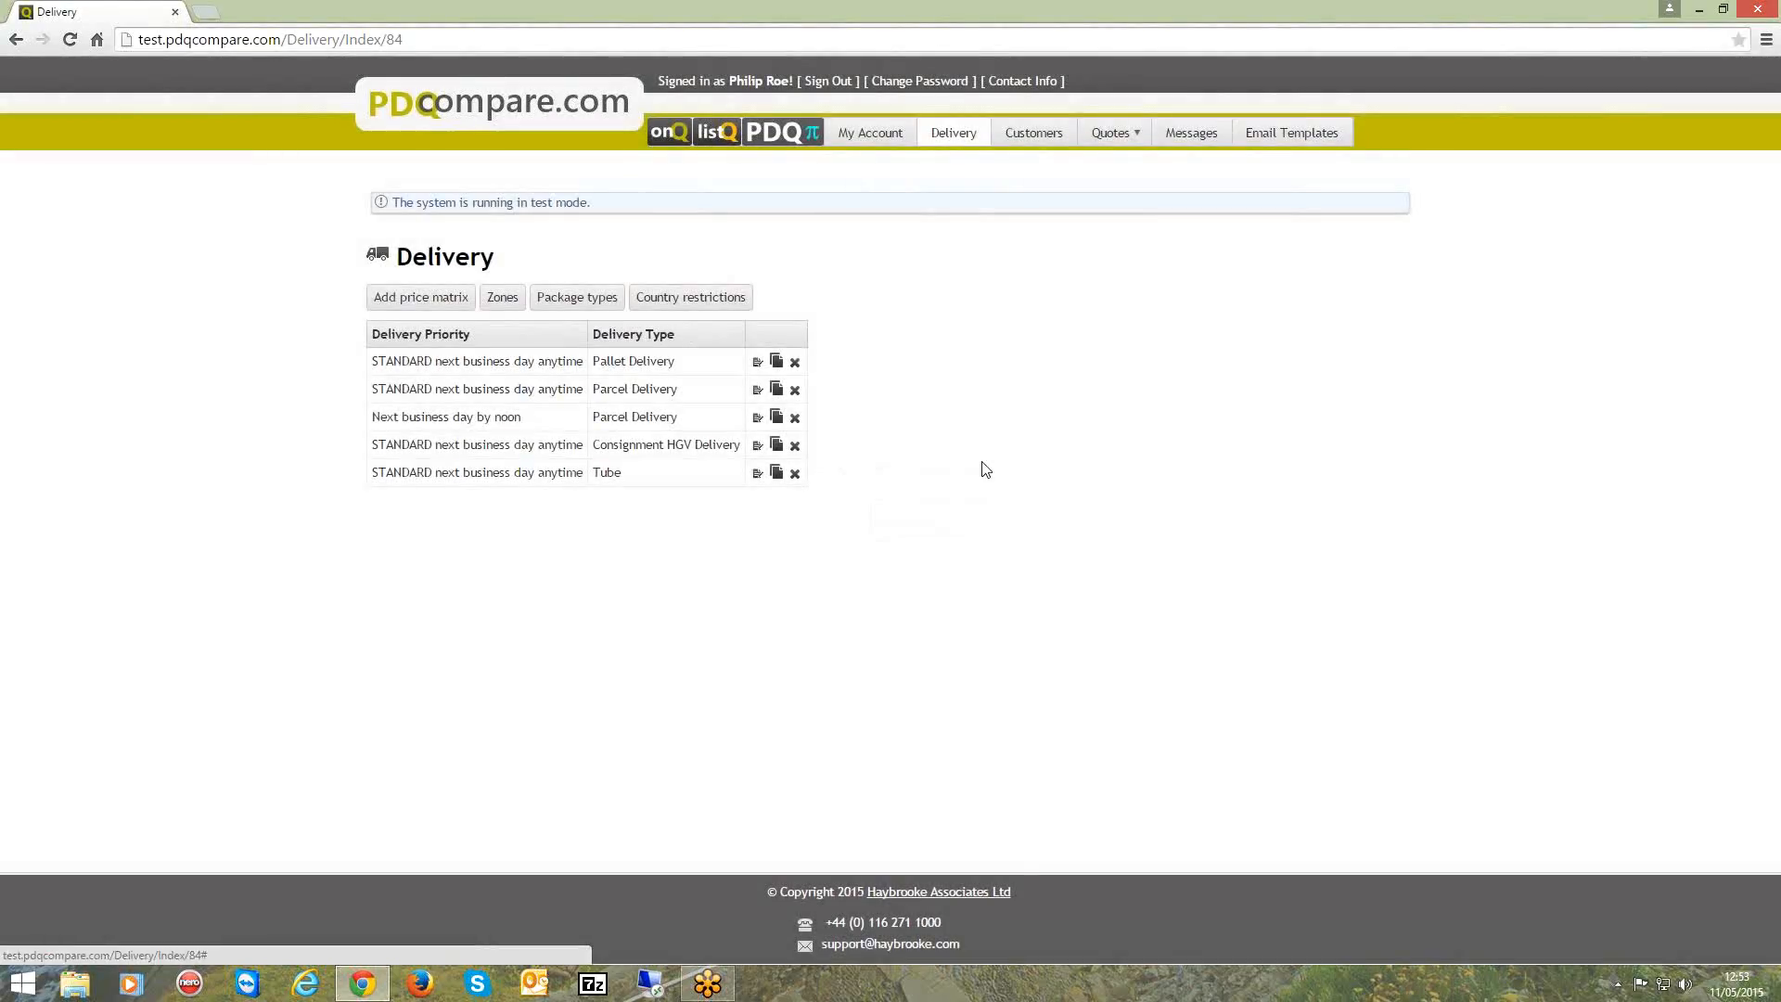
# Examine the delivery package types and the products assignable to Pallet, Parcel, Articulated lorry and Tube.
pyautogui.click(574, 298)
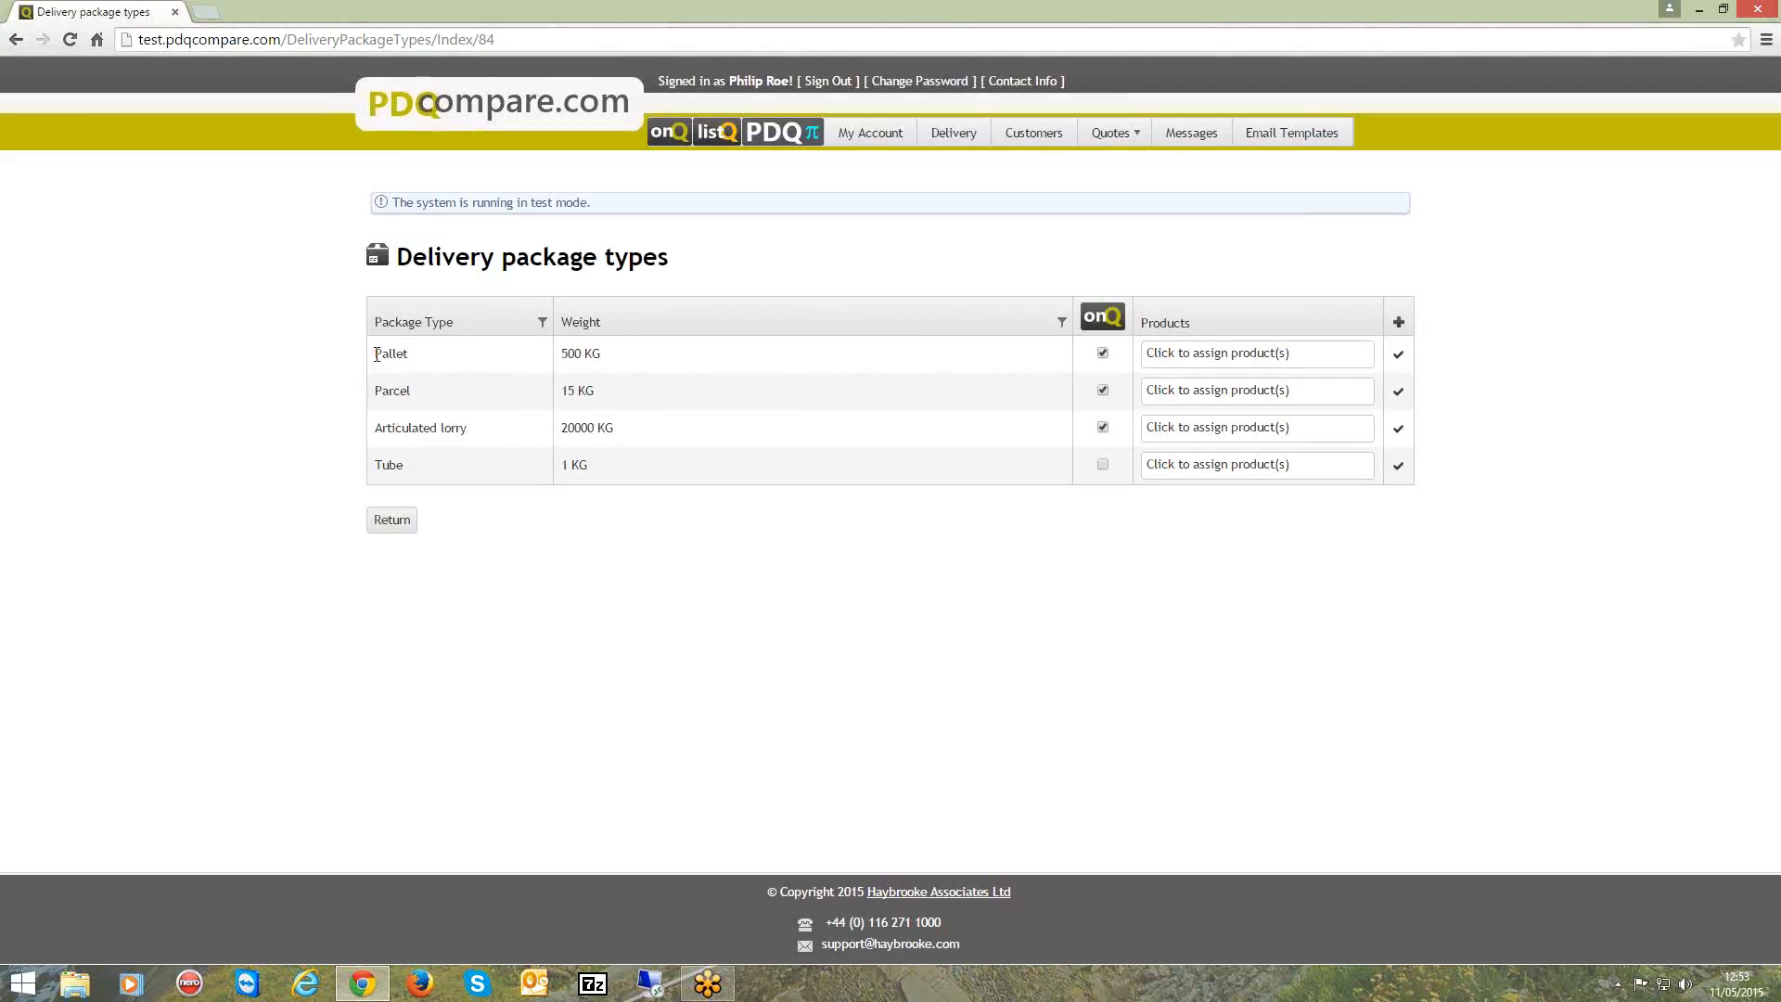
pyautogui.click(1194, 355)
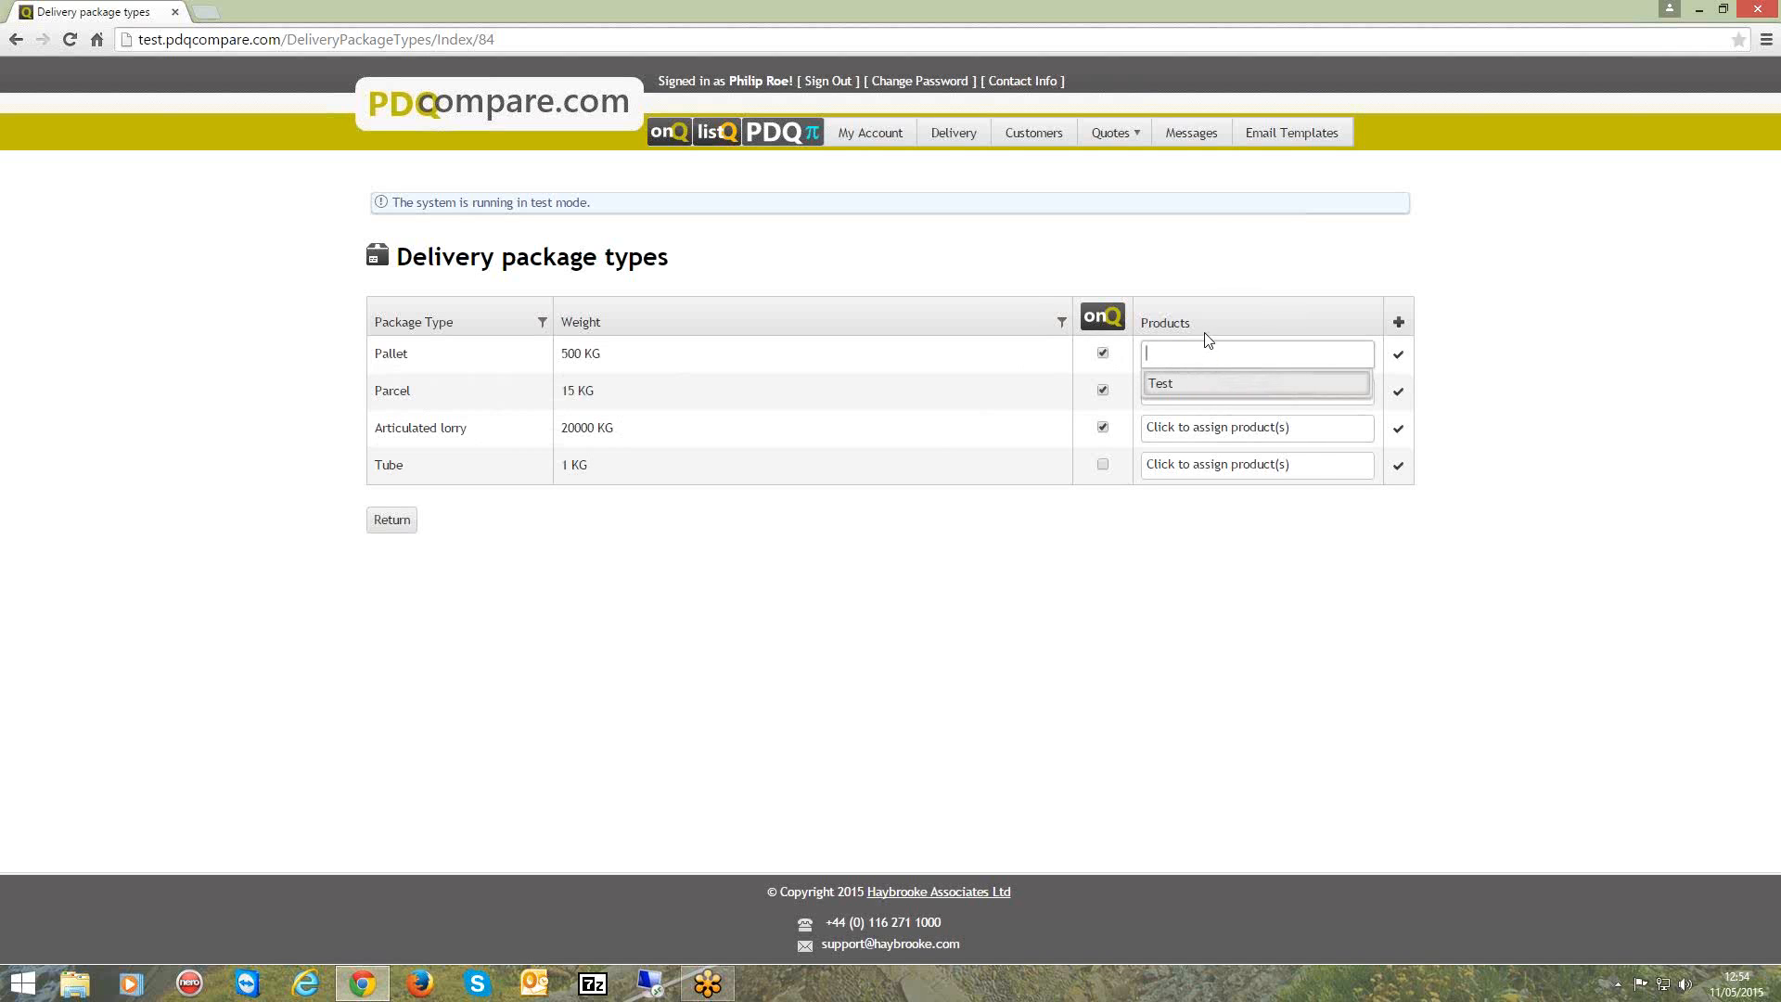
pyautogui.click(1212, 321)
pyautogui.click(1216, 391)
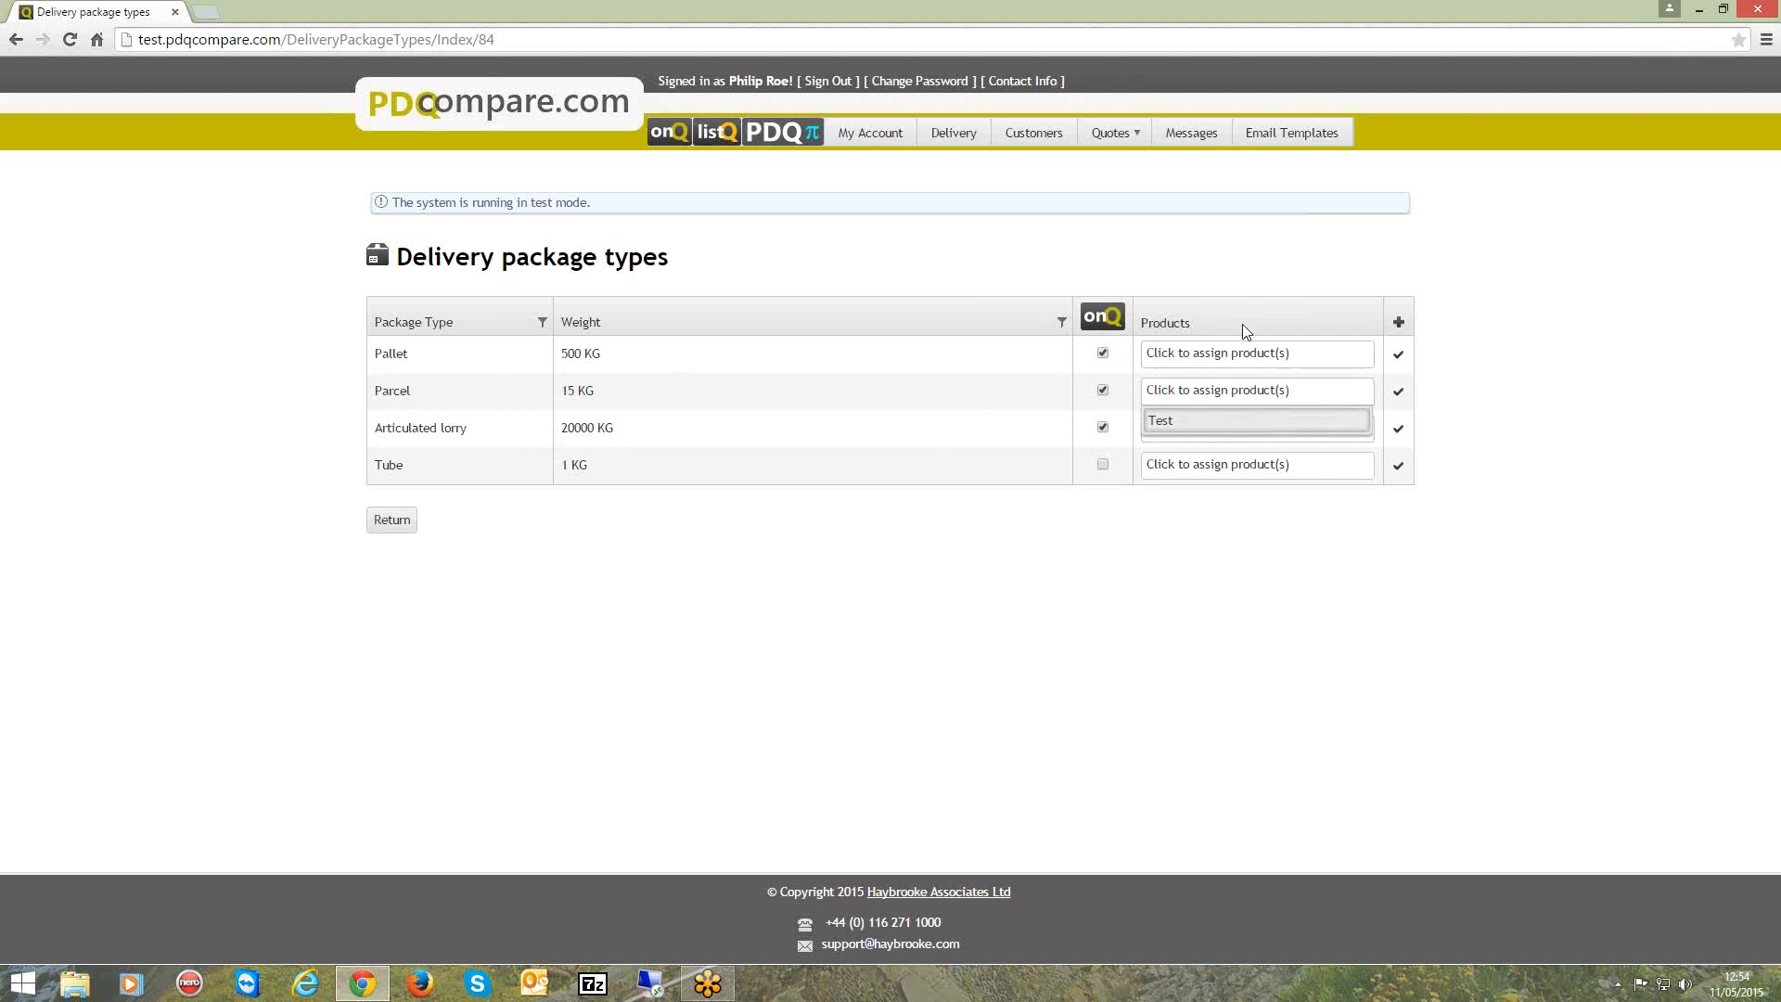
pyautogui.click(1243, 329)
pyautogui.click(1237, 429)
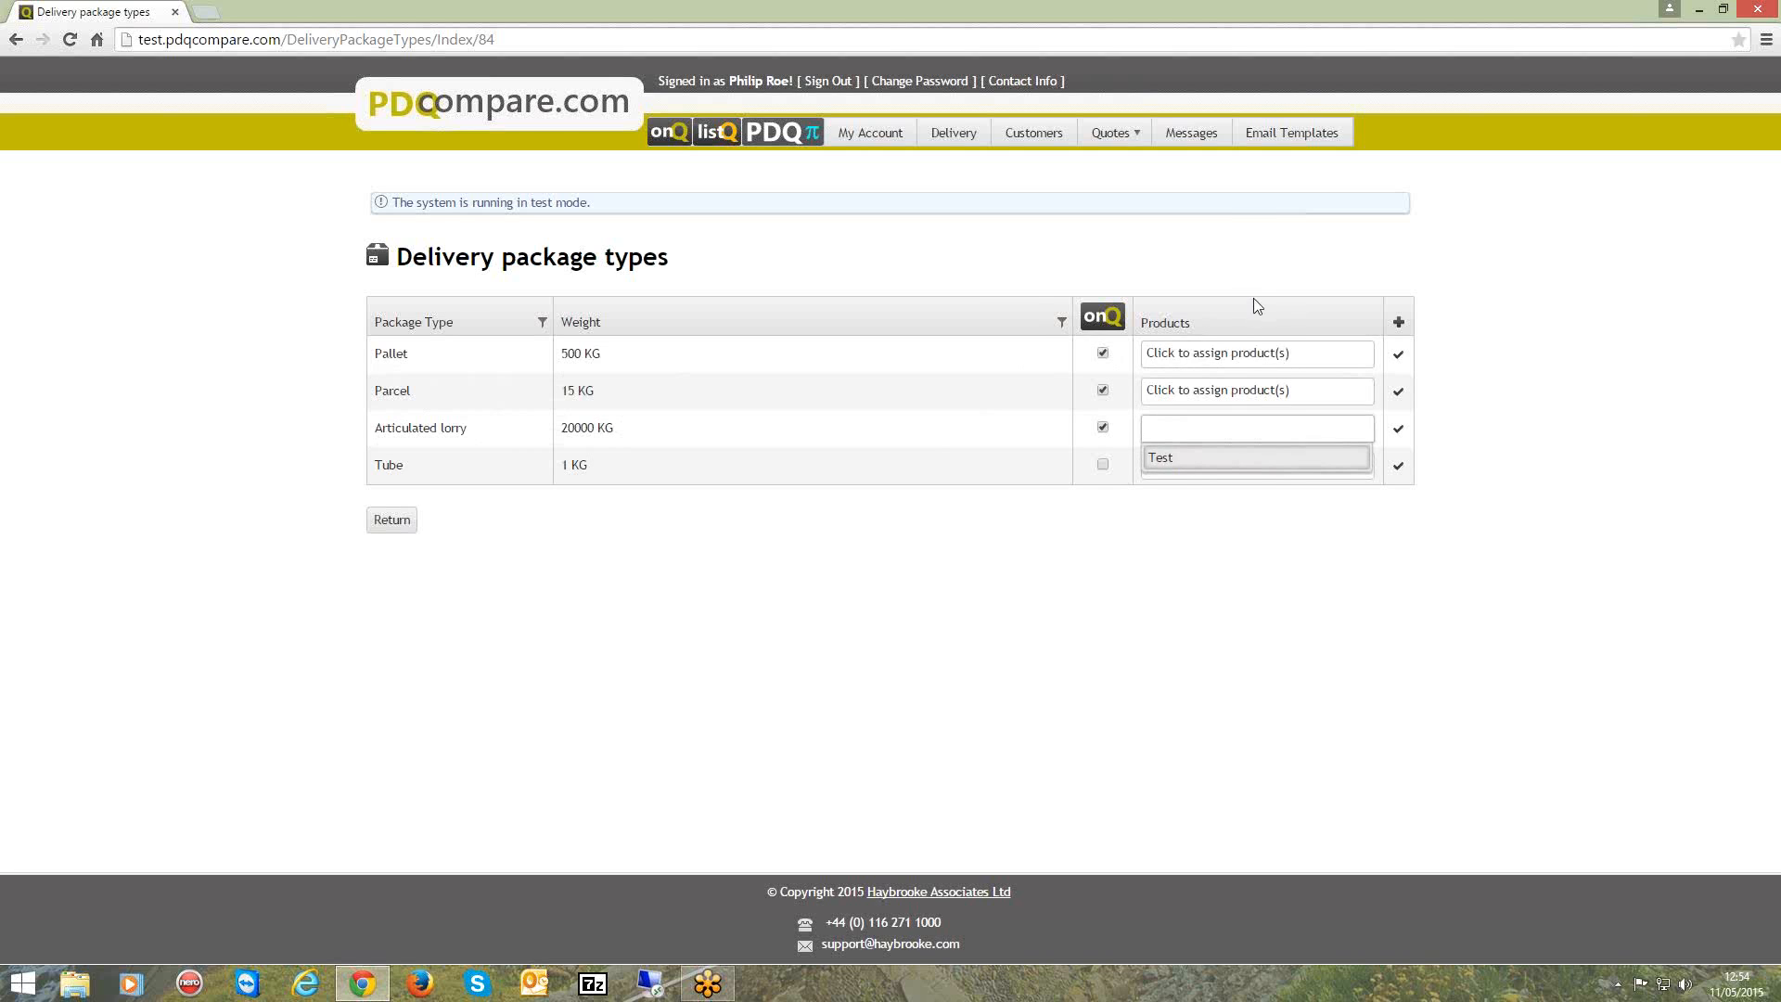
pyautogui.click(1249, 325)
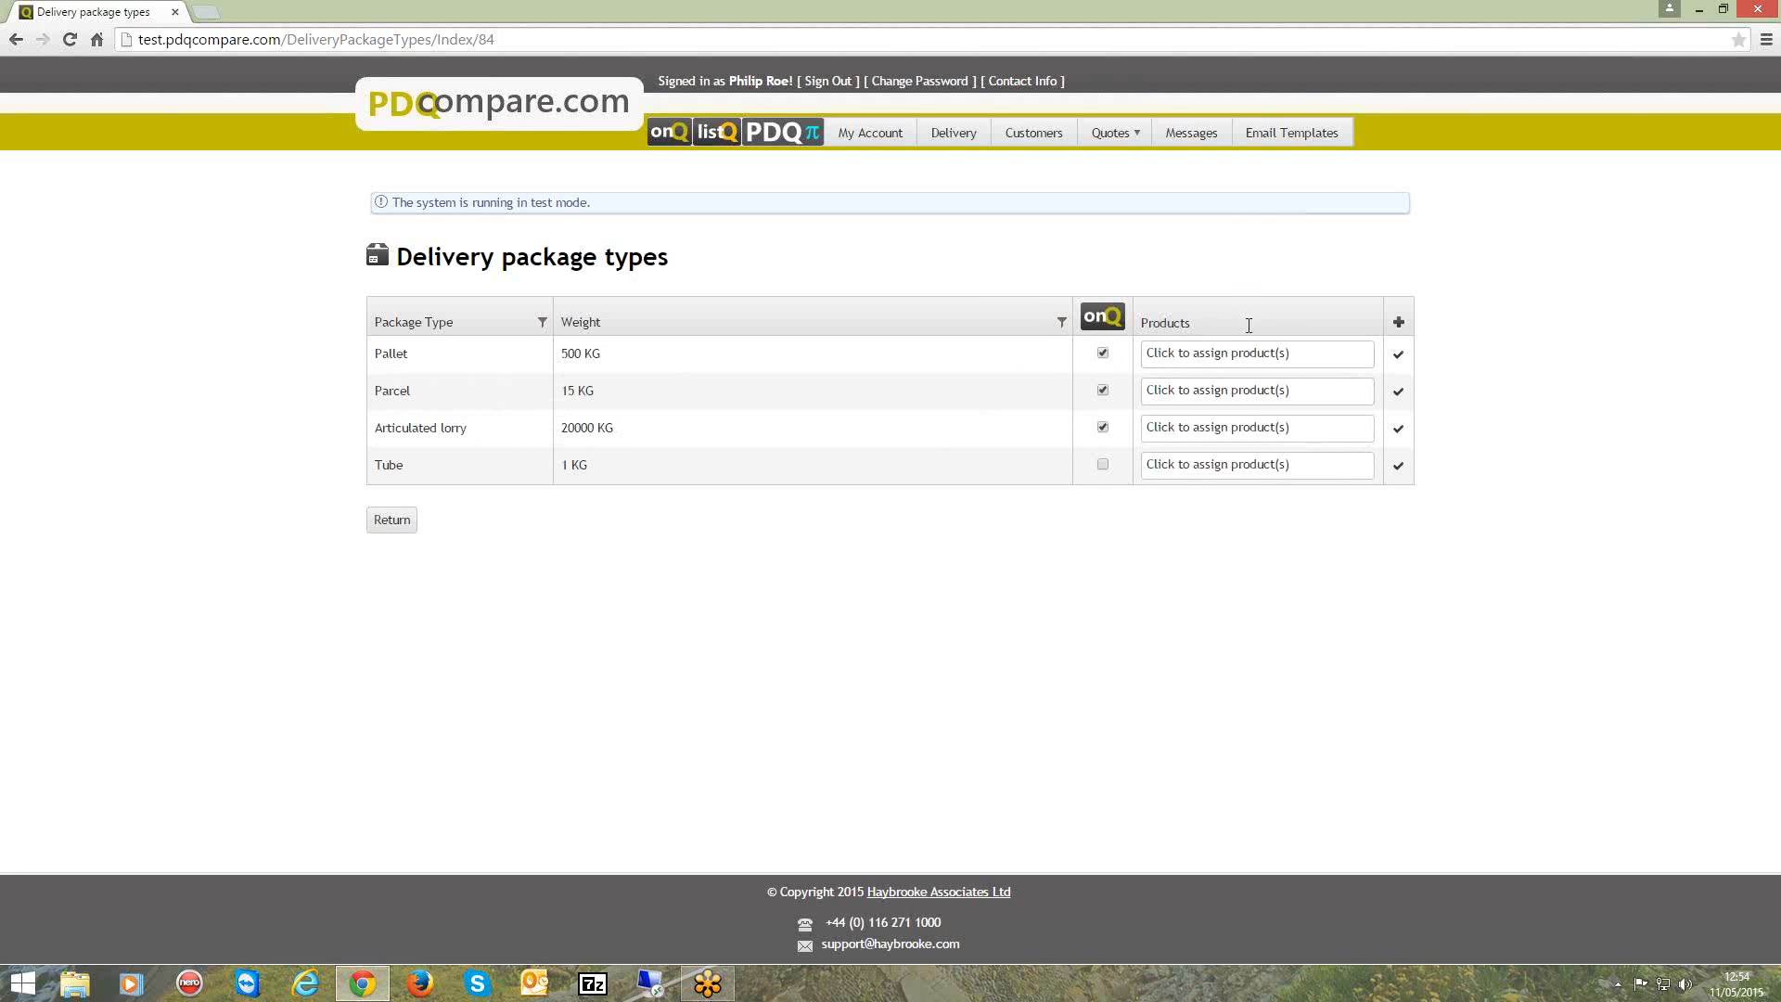
pyautogui.click(1248, 474)
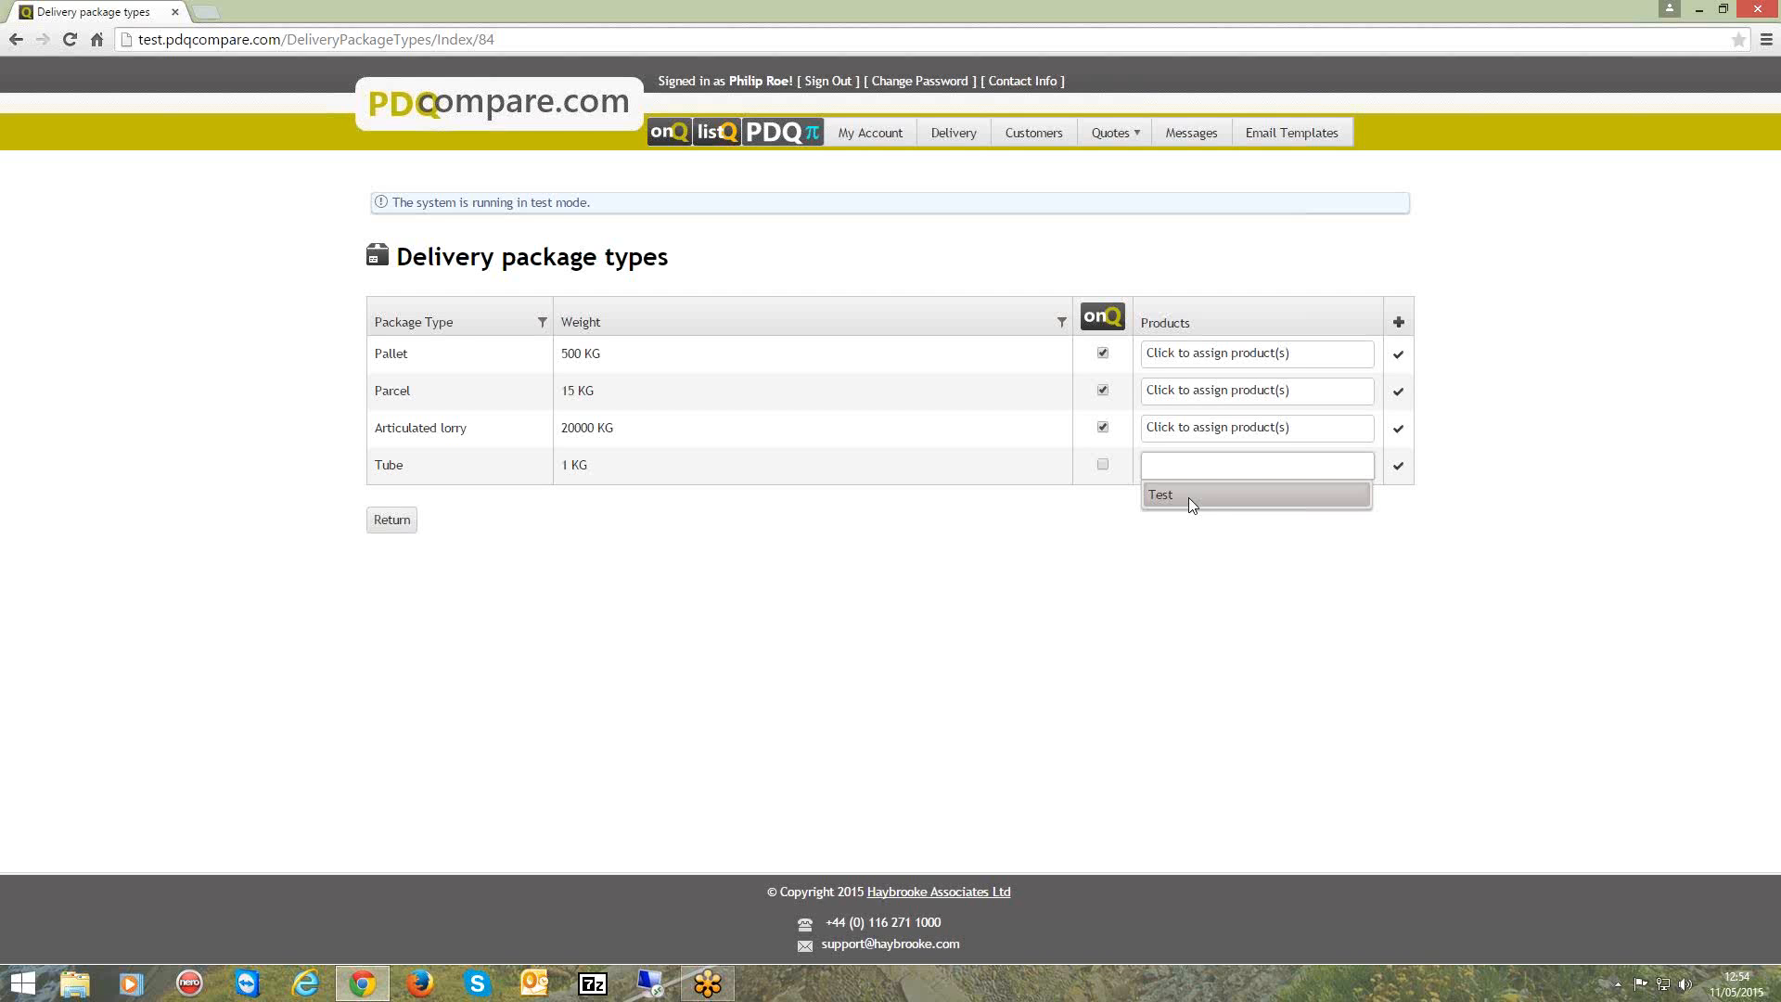
pyautogui.click(1292, 316)
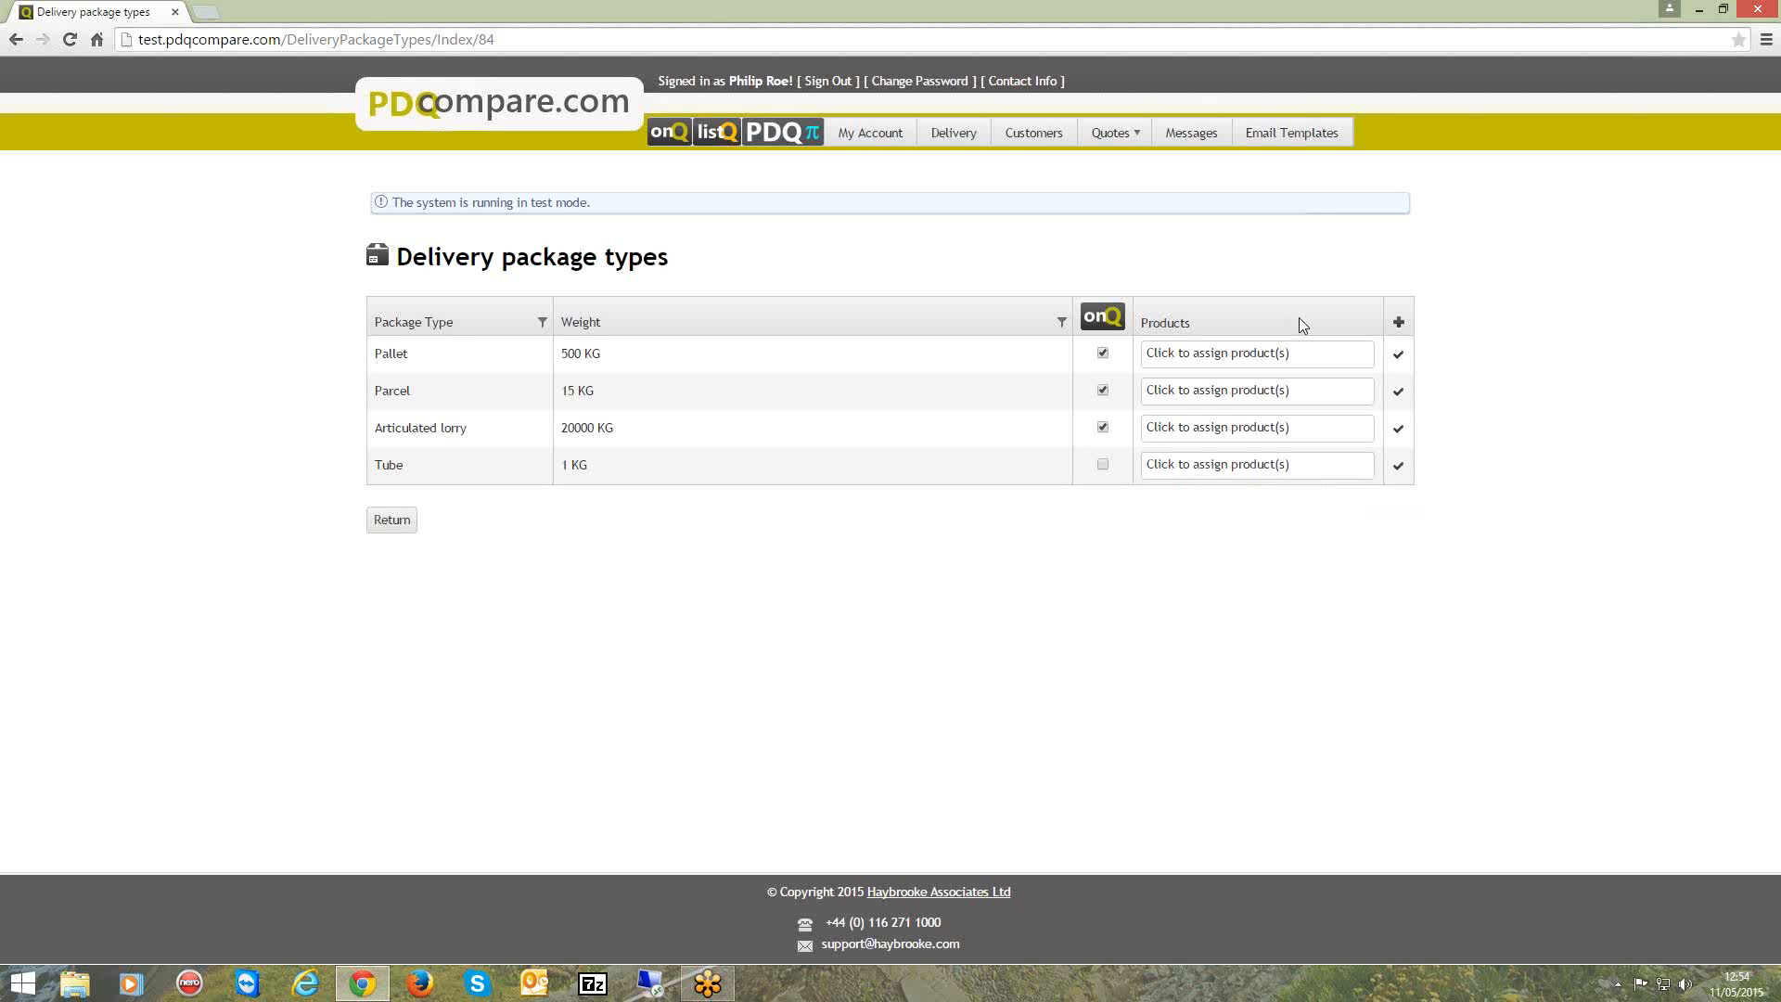
# View the name and weight fields for adding a package type, cancel the form and return to the delivery overview.
pyautogui.click(1399, 323)
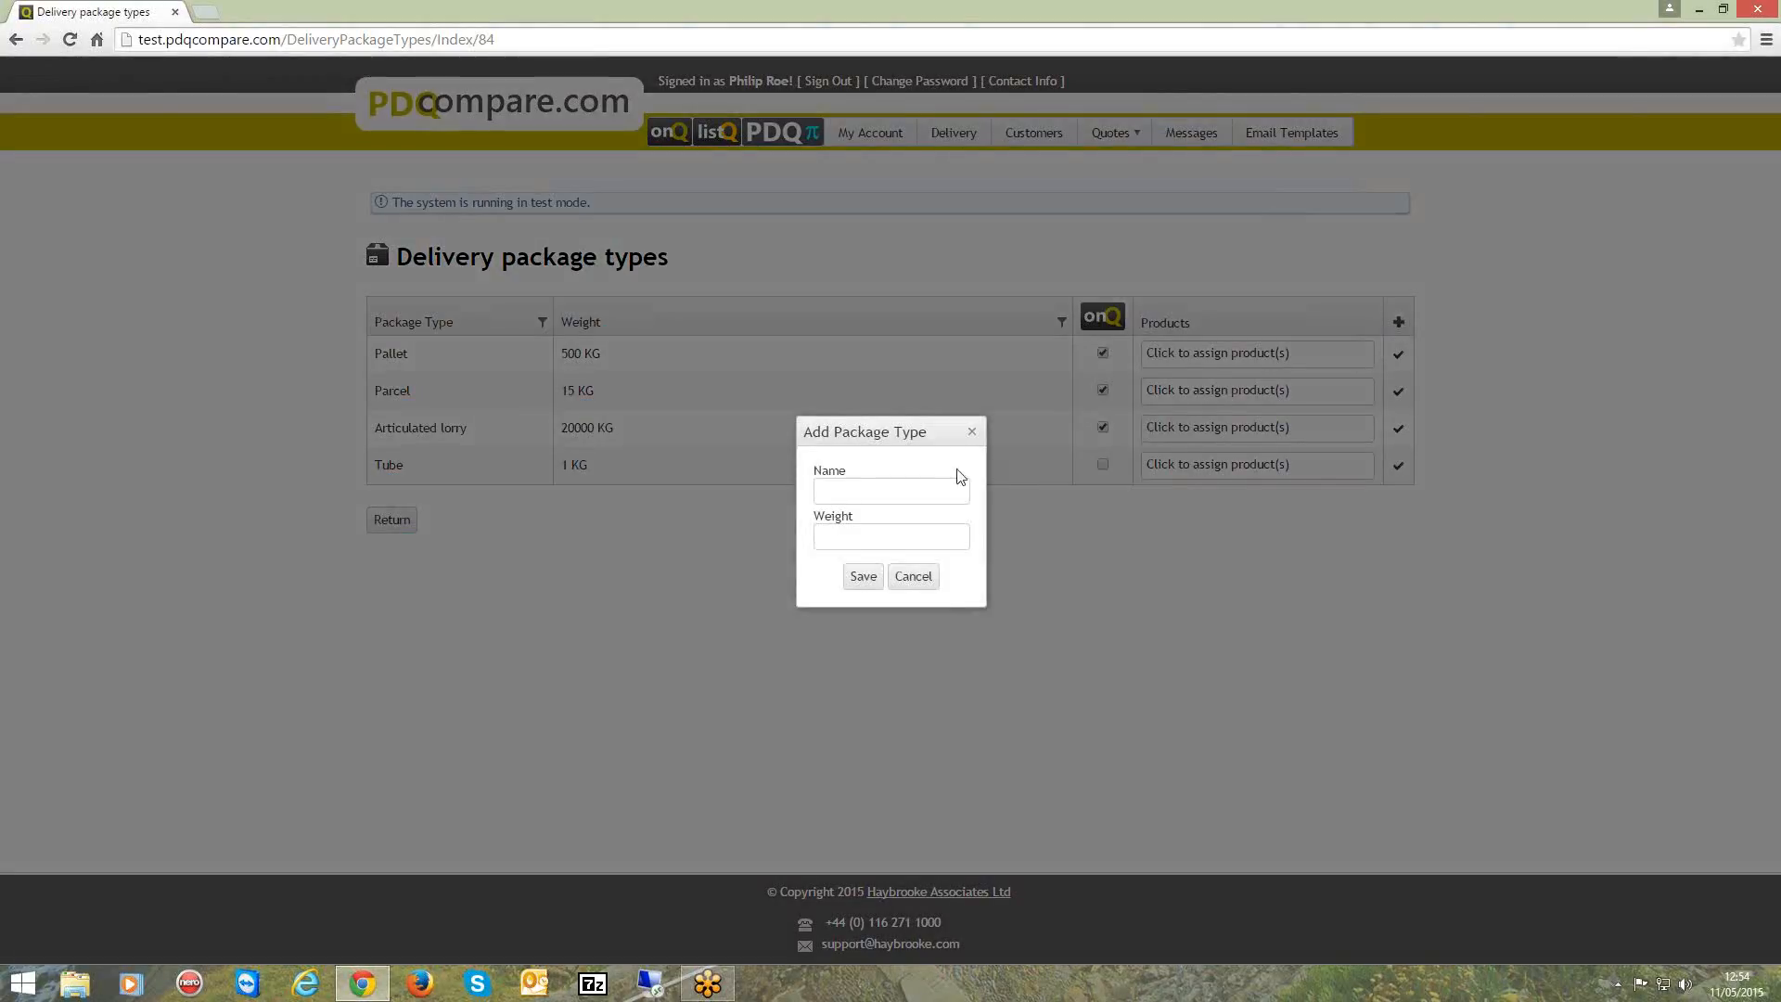
pyautogui.click(852, 487)
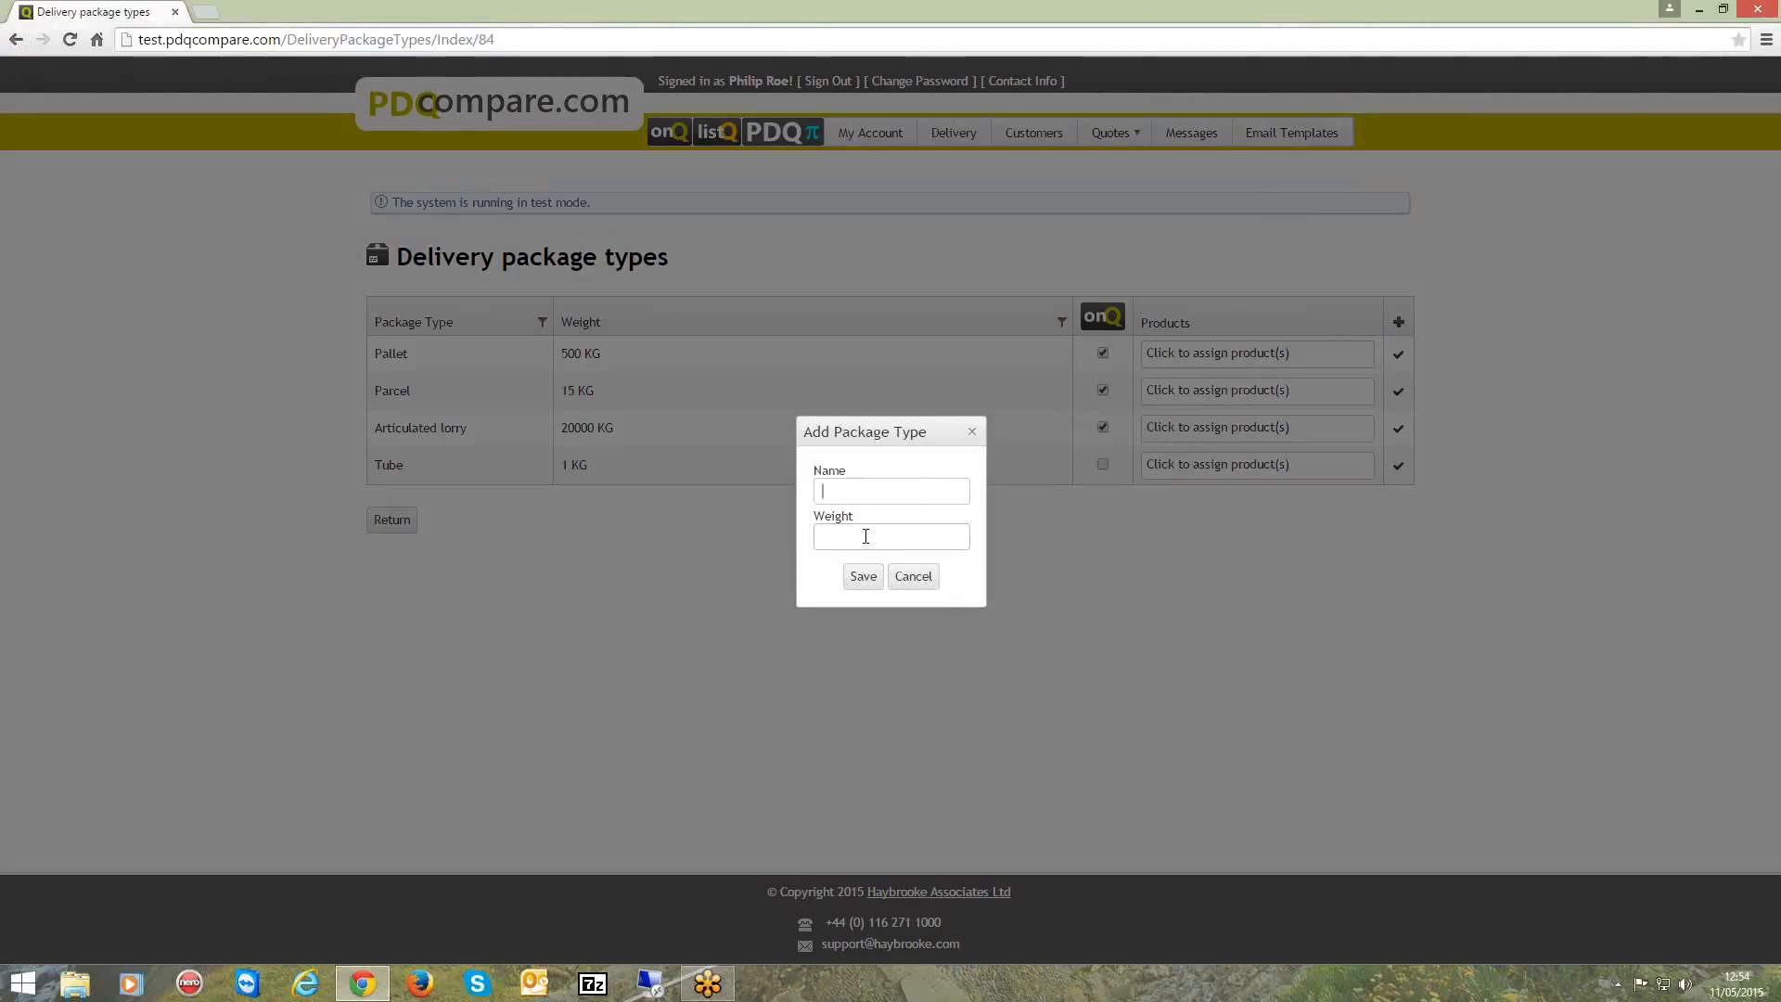
pyautogui.click(914, 576)
pyautogui.click(399, 520)
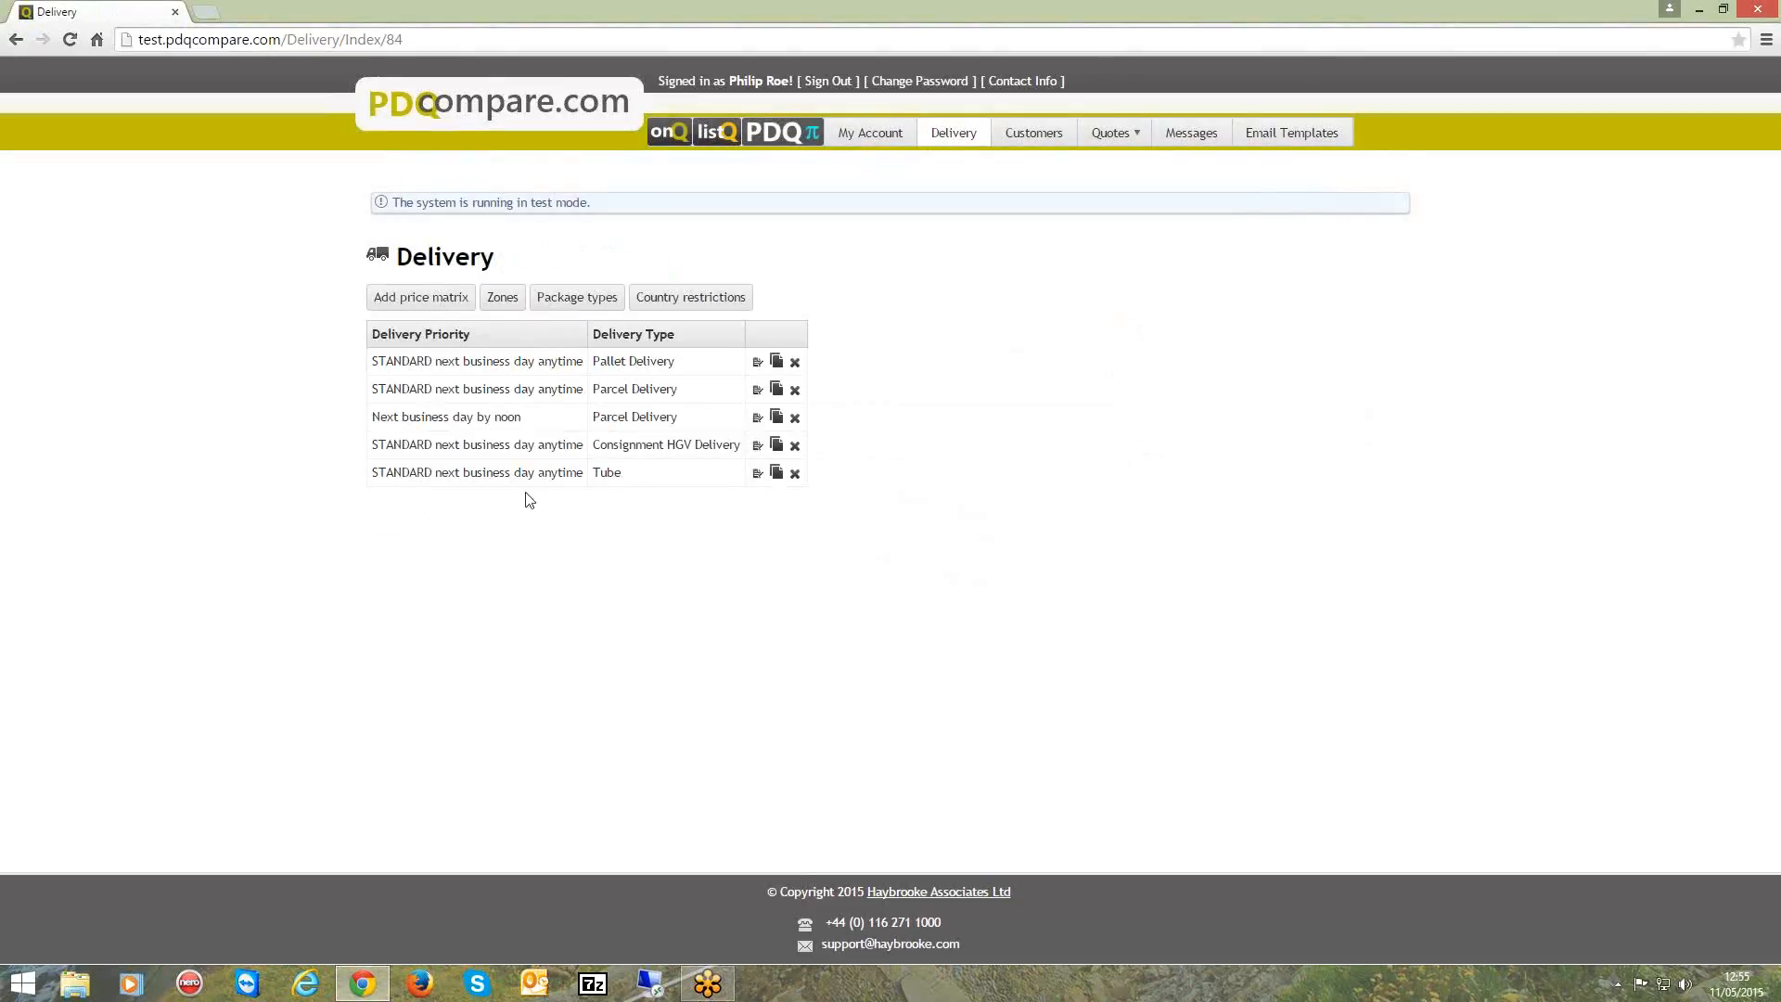
# Examine the Pallet Delivery zones and the distance-based zone form, cancel it and return to the delivery overview.
pyautogui.click(502, 297)
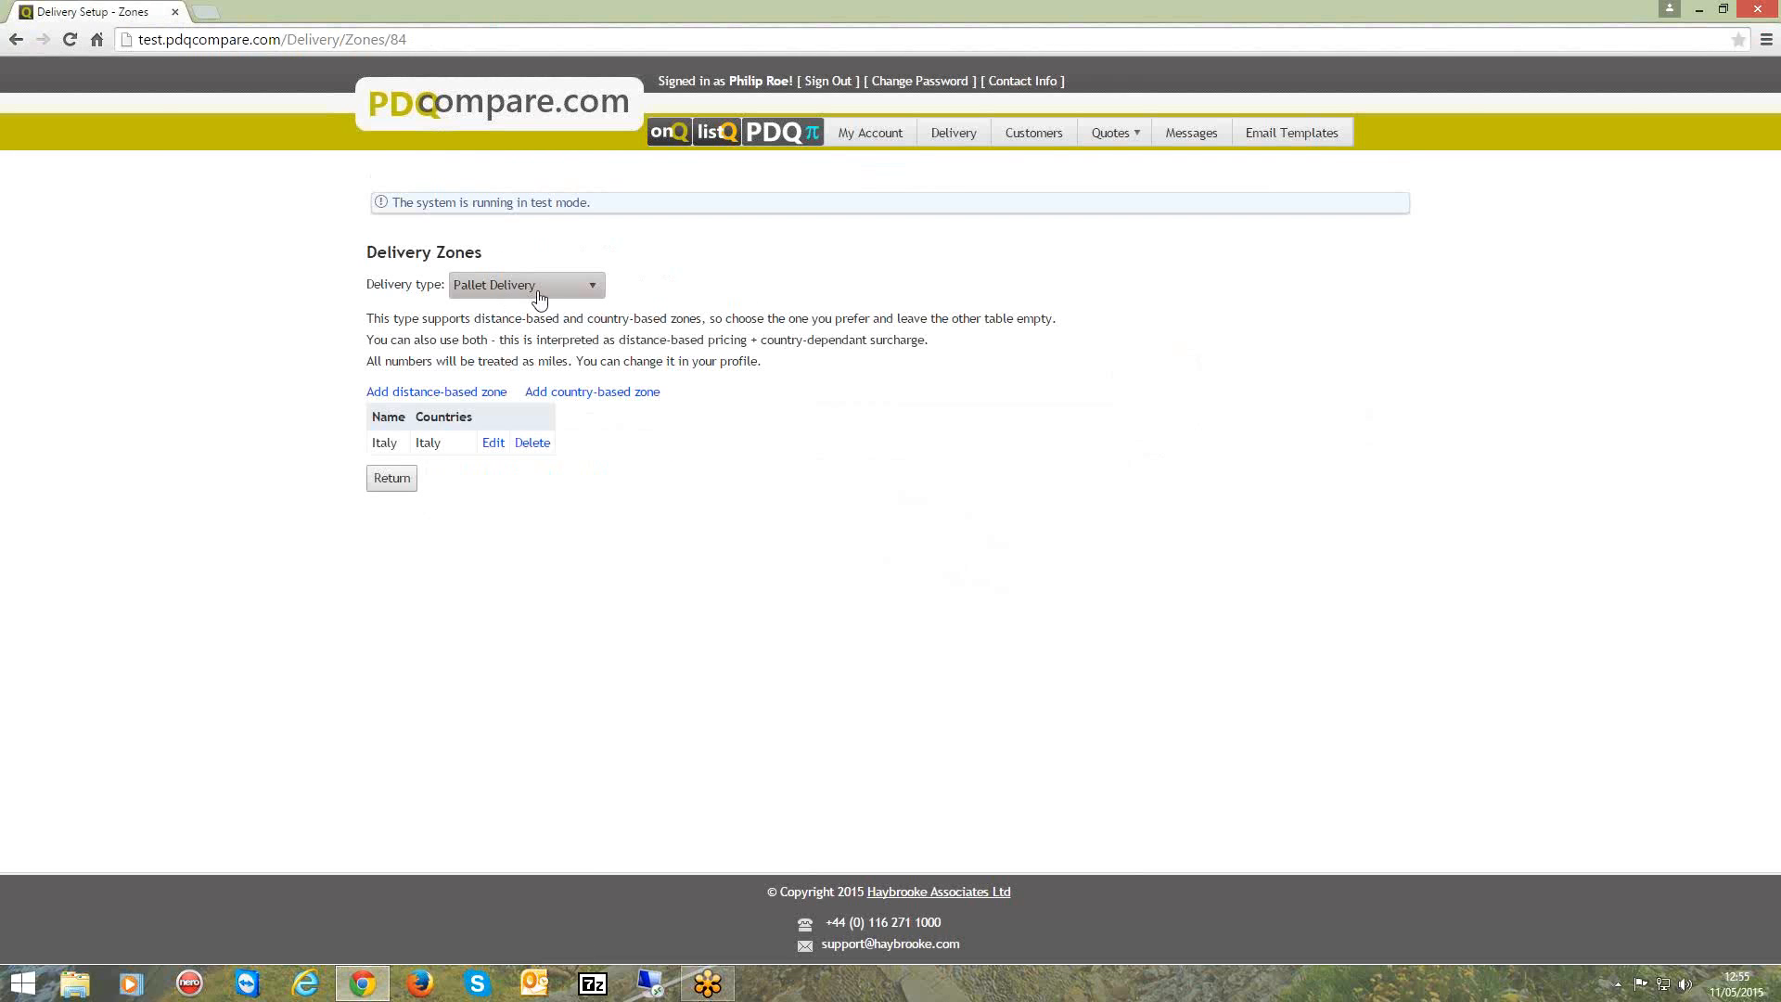
pyautogui.click(591, 290)
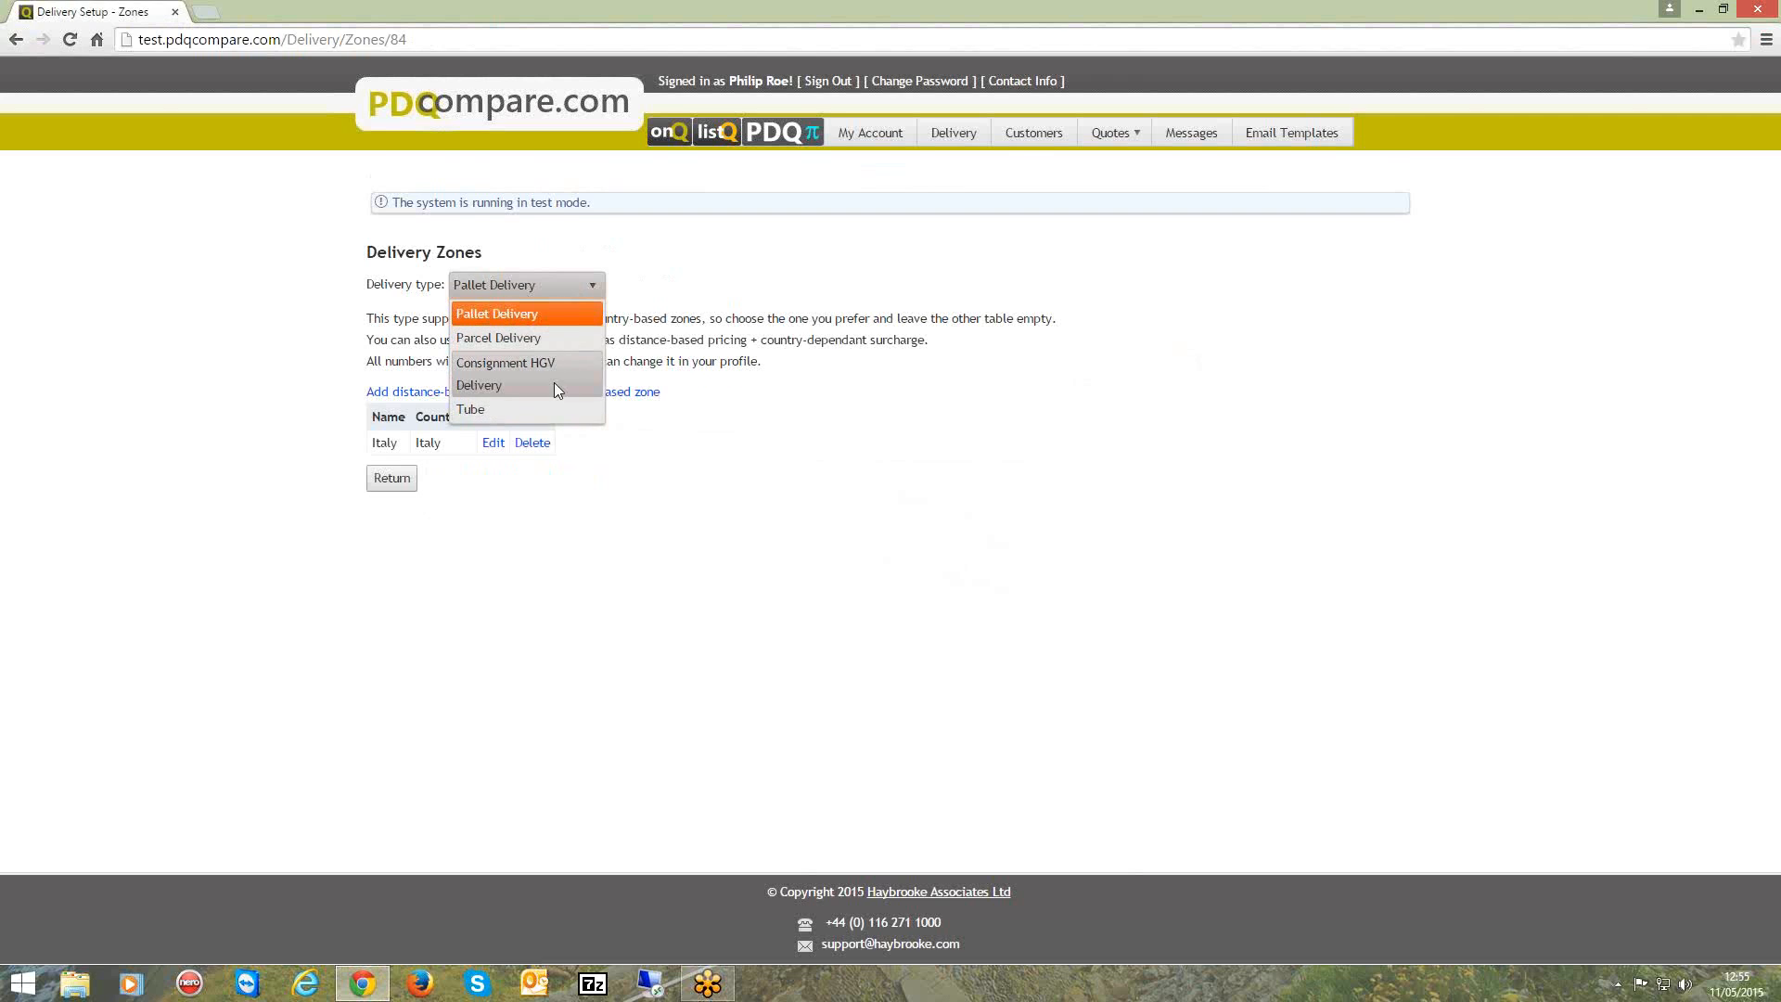
pyautogui.click(551, 315)
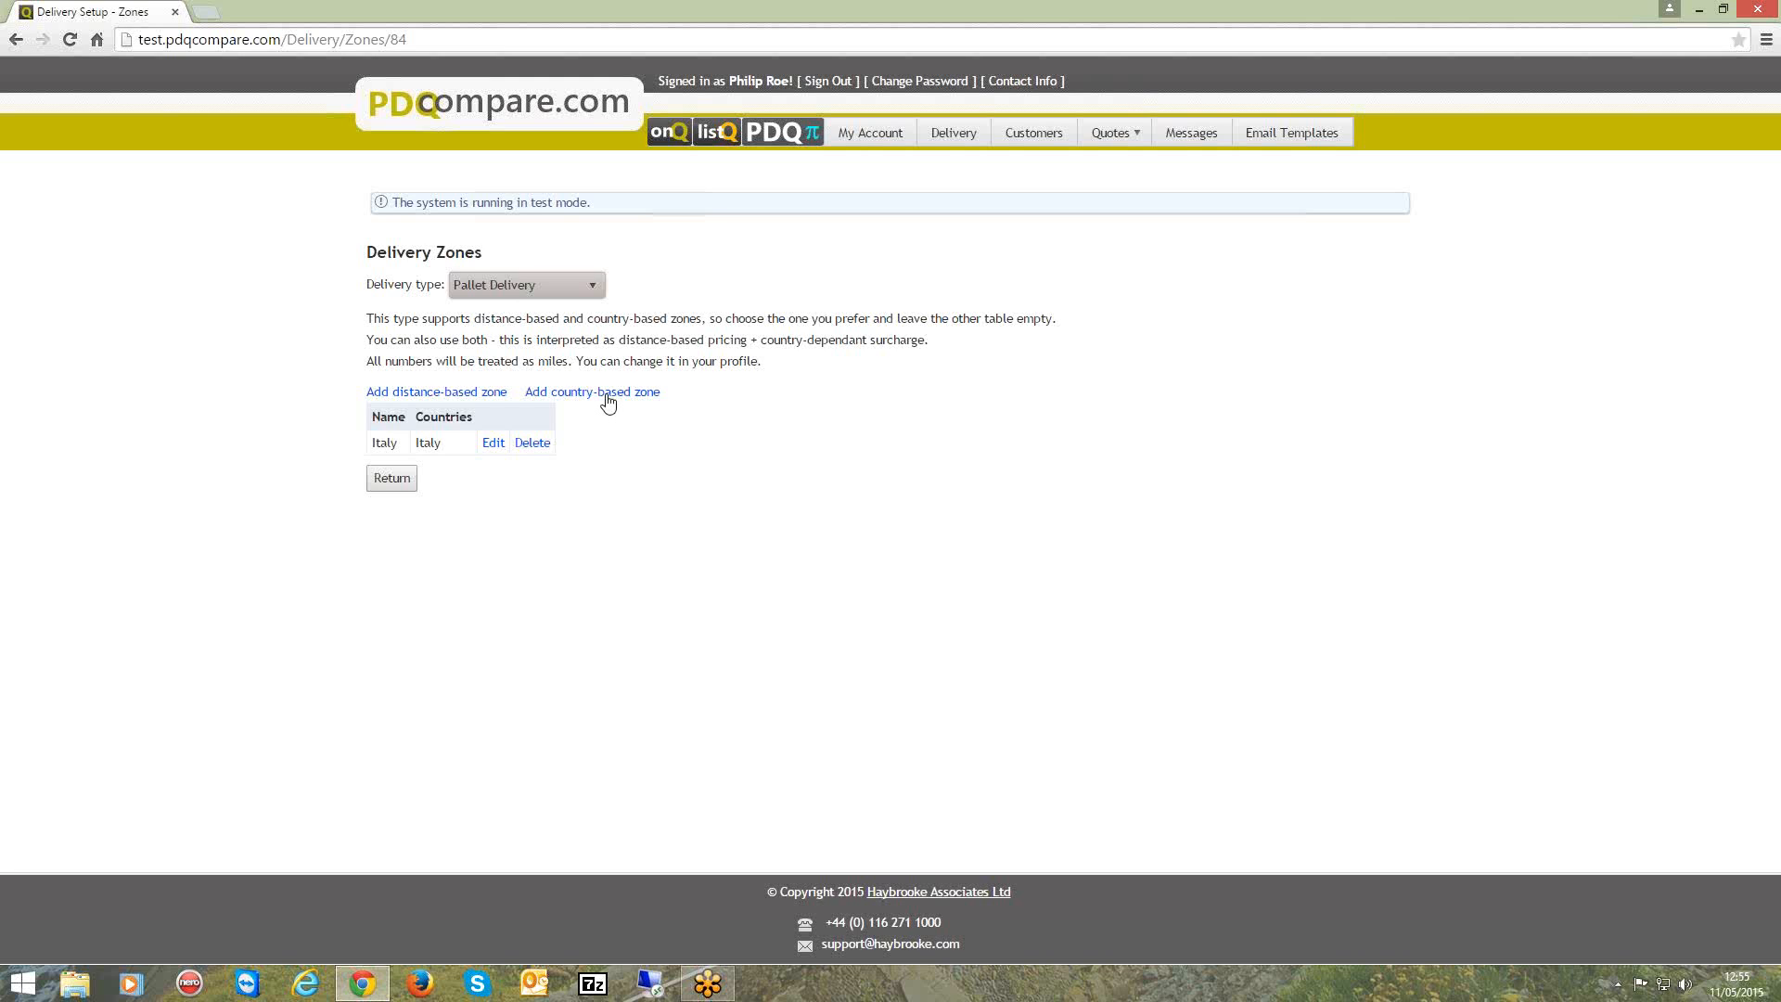
pyautogui.click(459, 397)
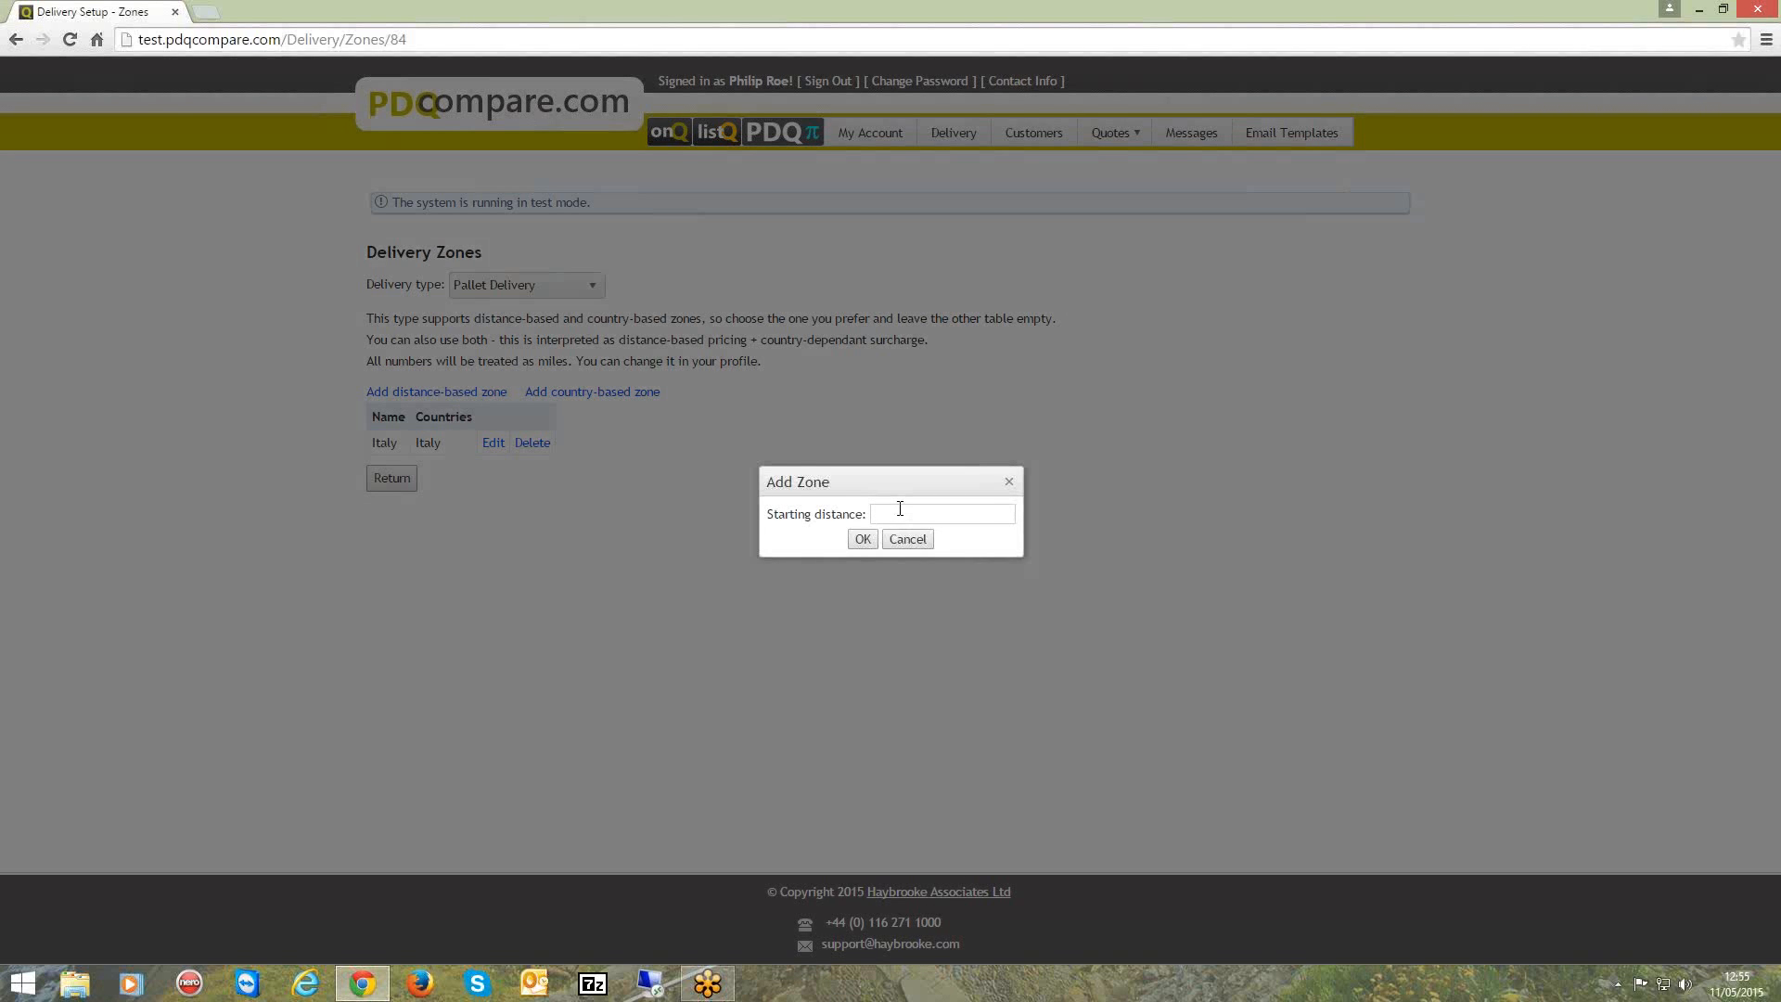
pyautogui.click(907, 540)
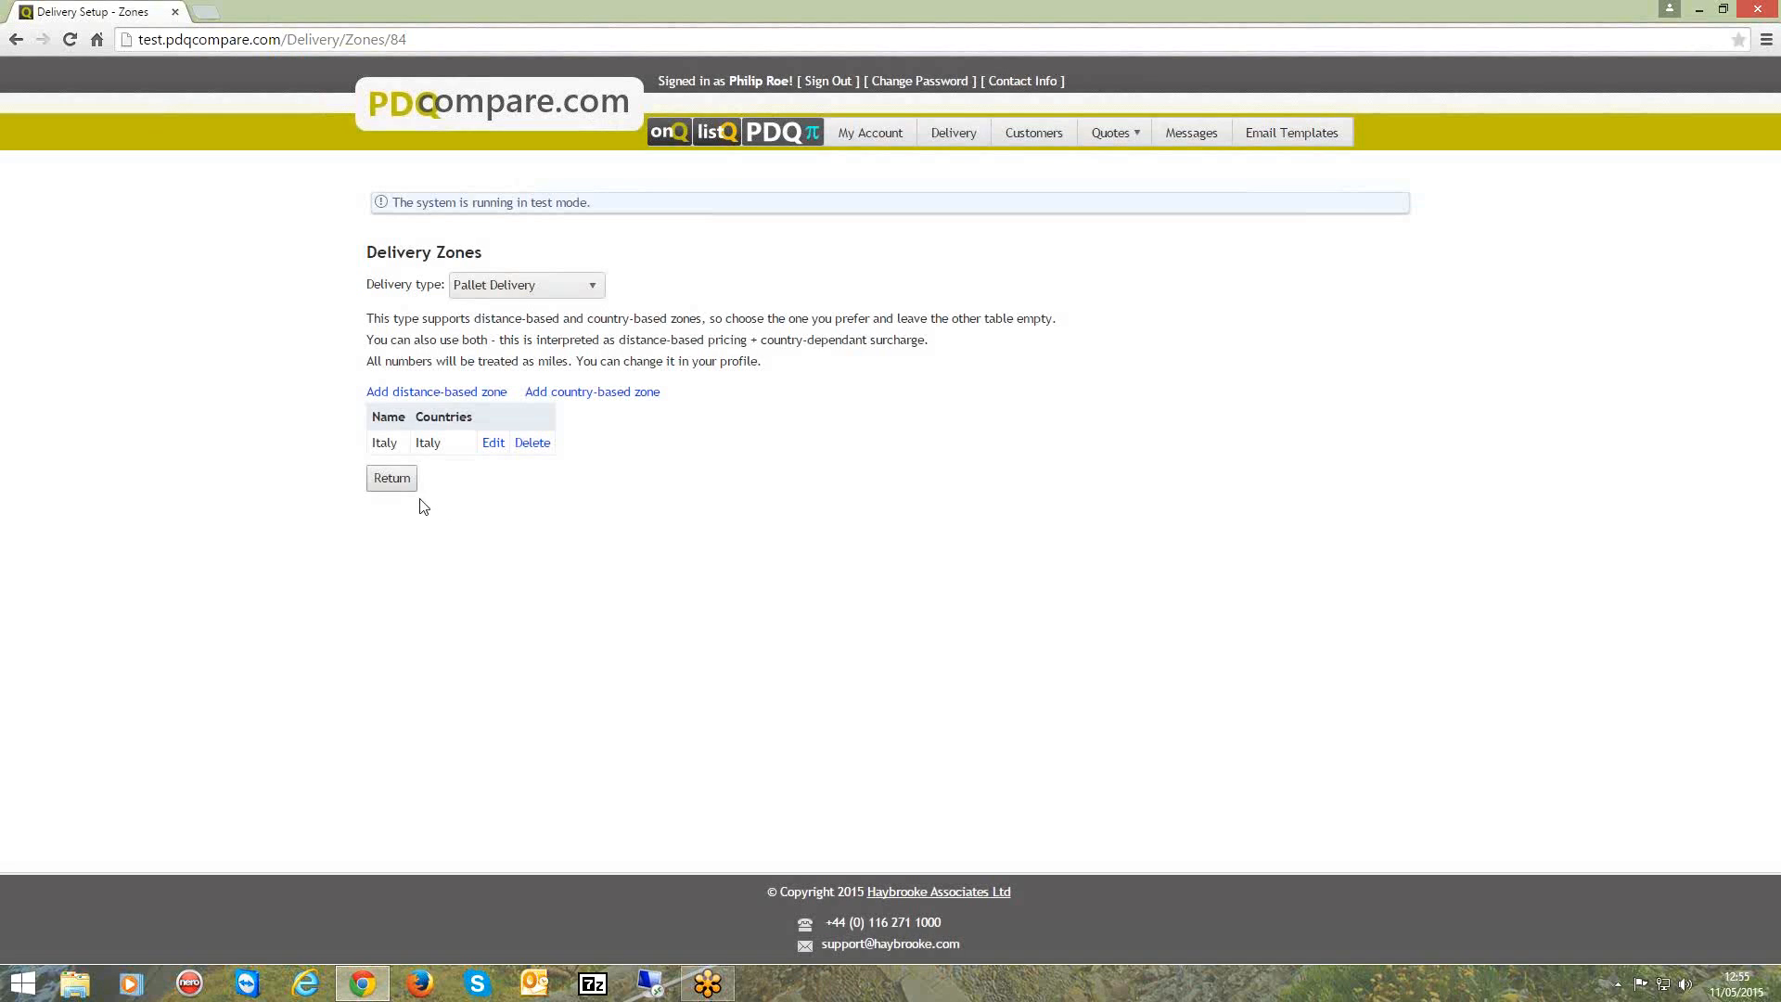
pyautogui.click(389, 483)
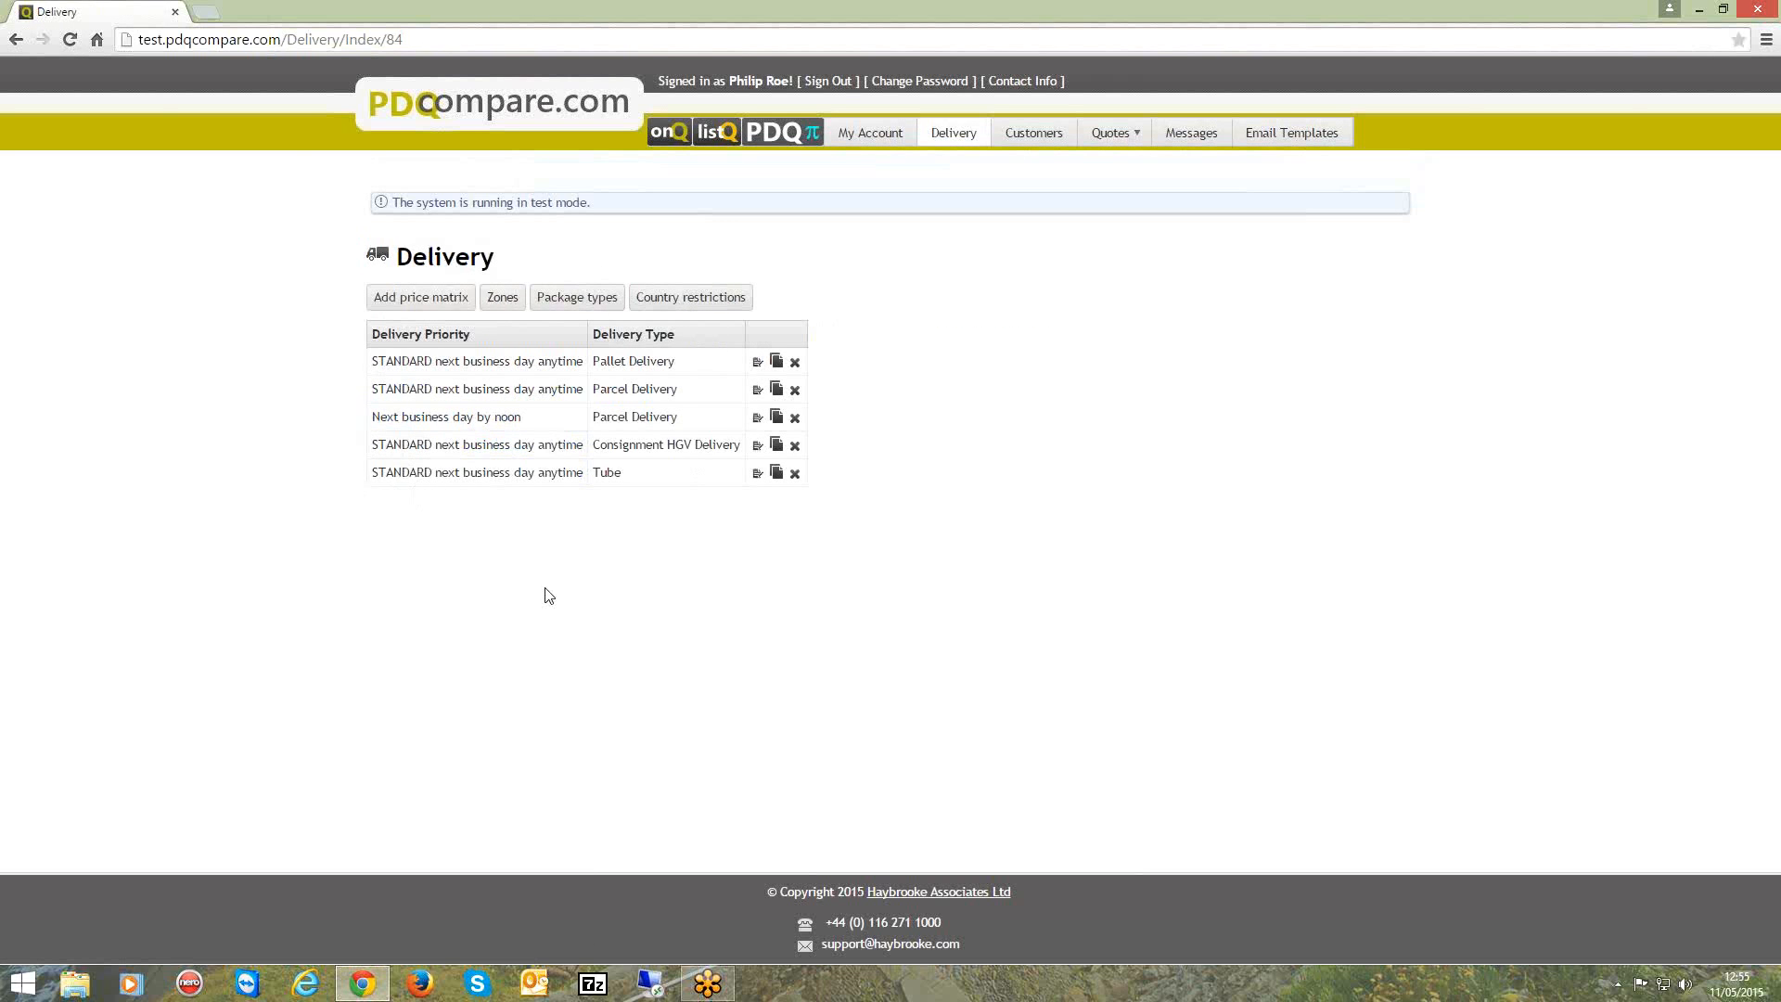
# Examine the delivery types and priorities available for a new price matrix, and cancel it.
pyautogui.click(399, 299)
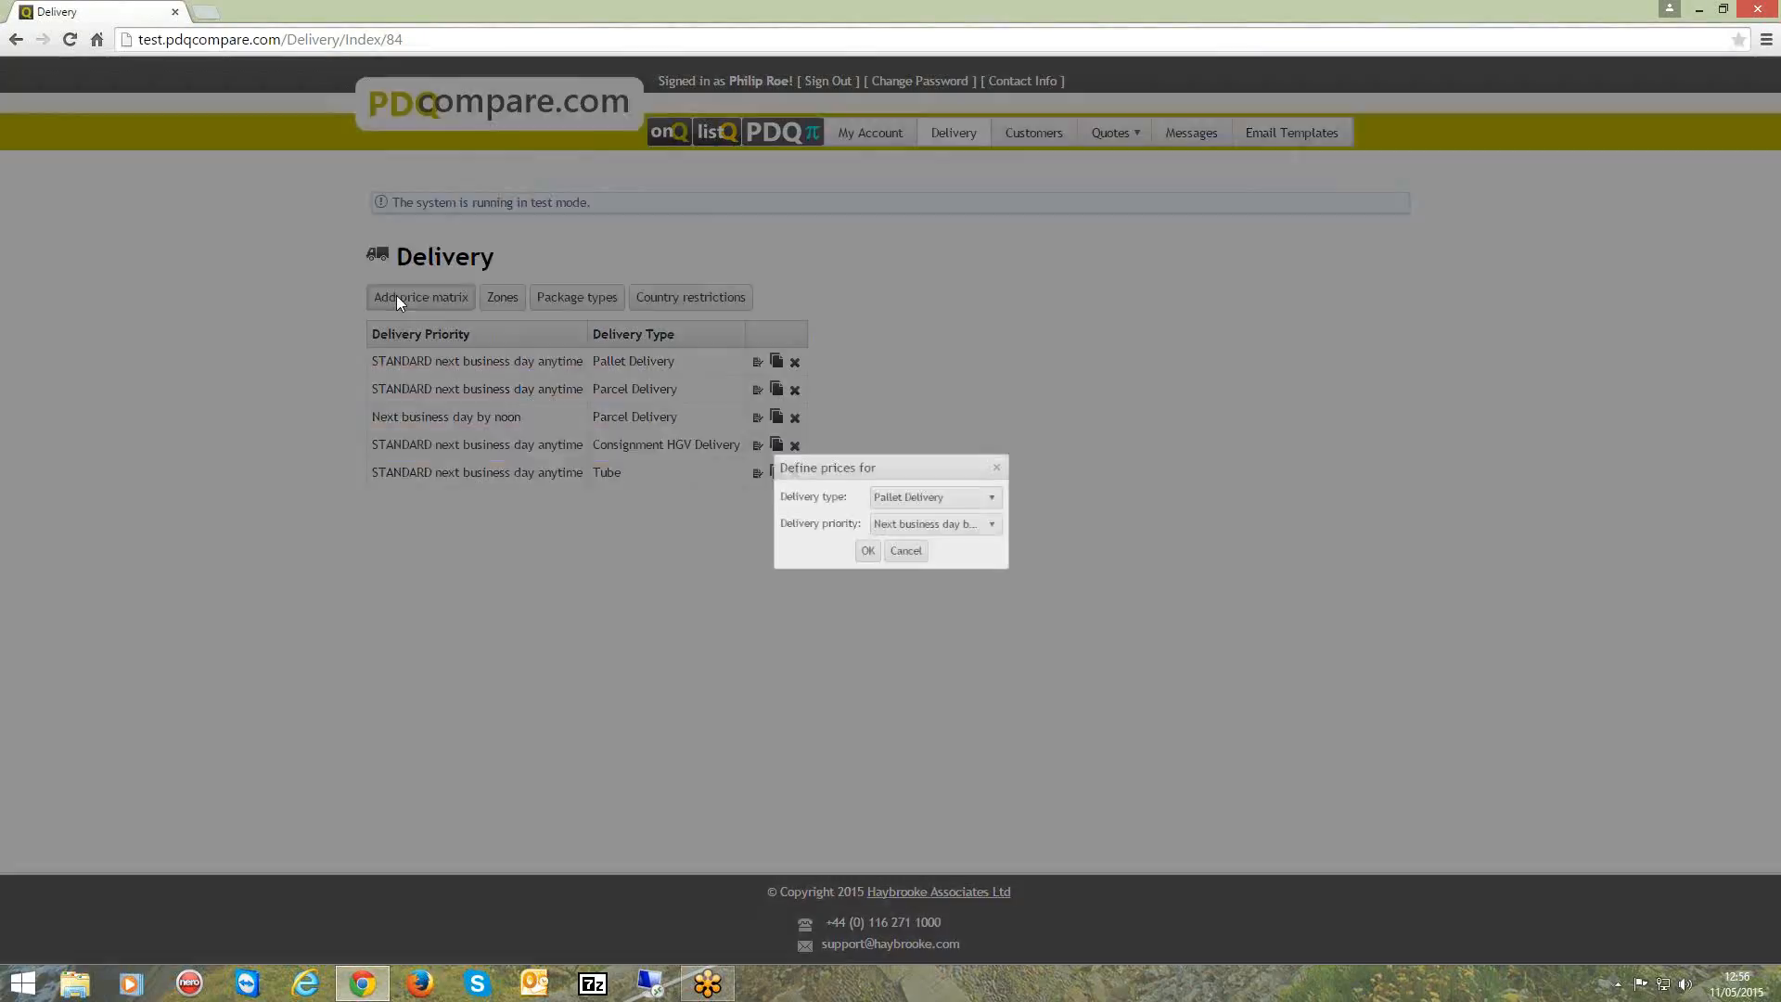
pyautogui.click(1009, 497)
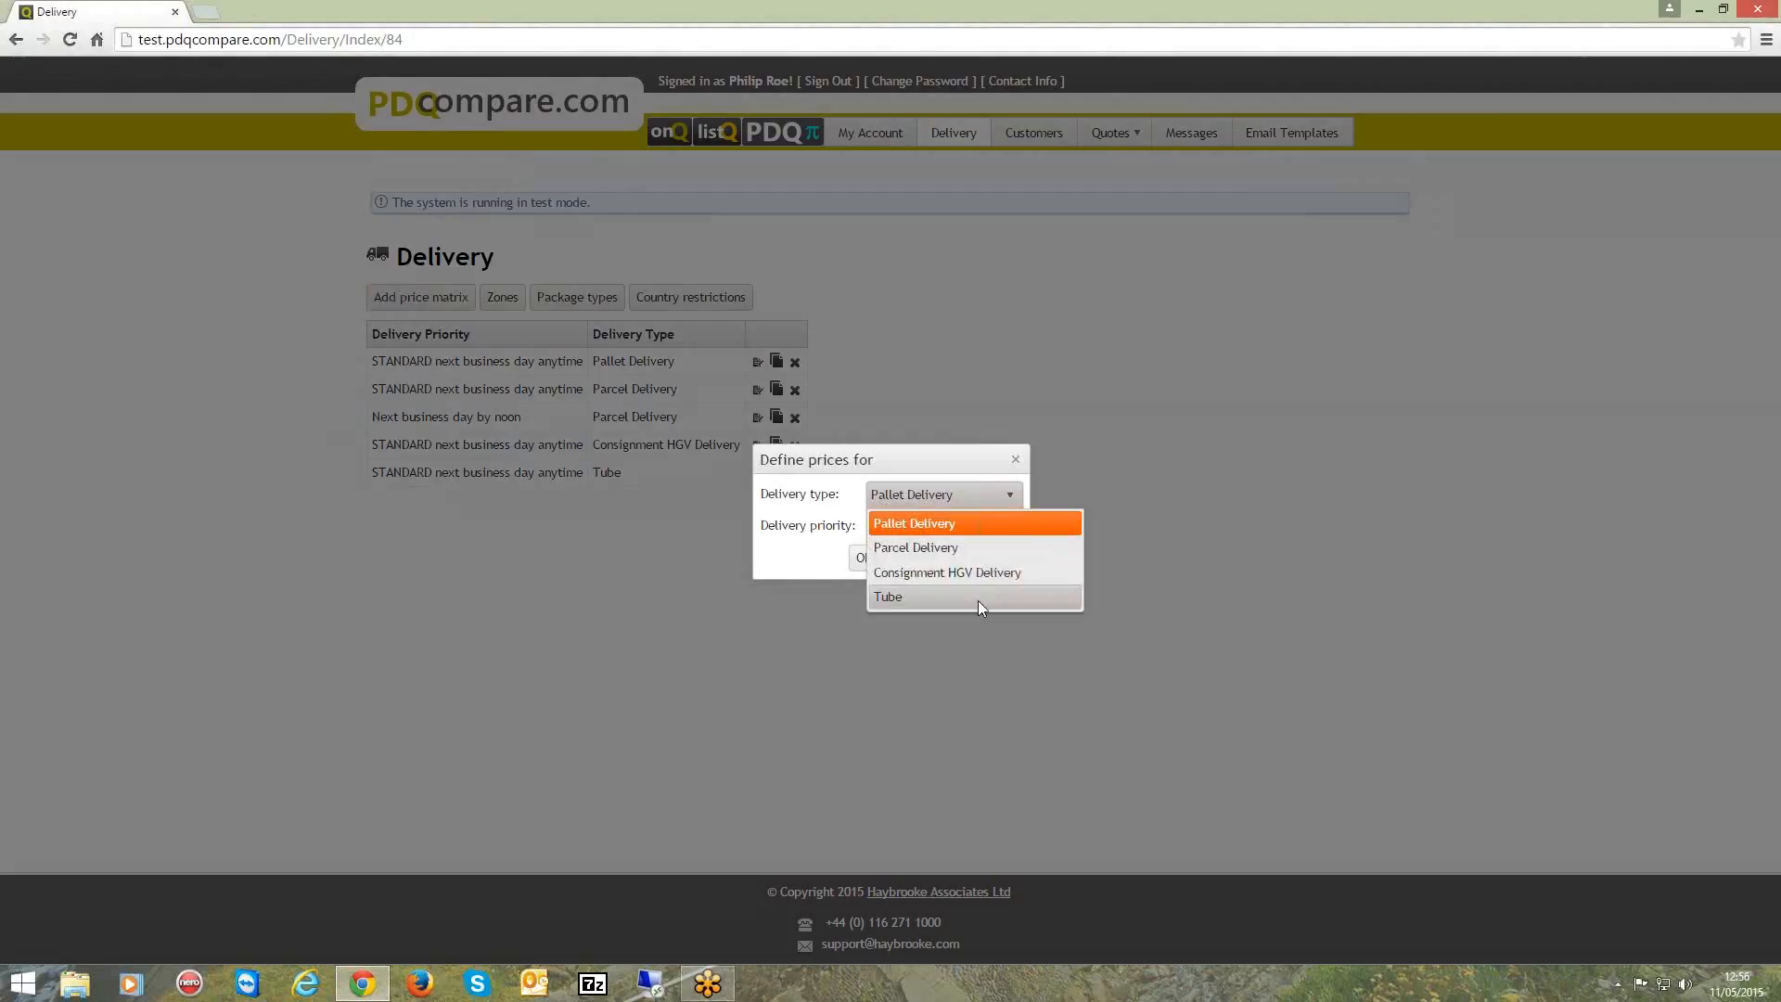
pyautogui.click(786, 564)
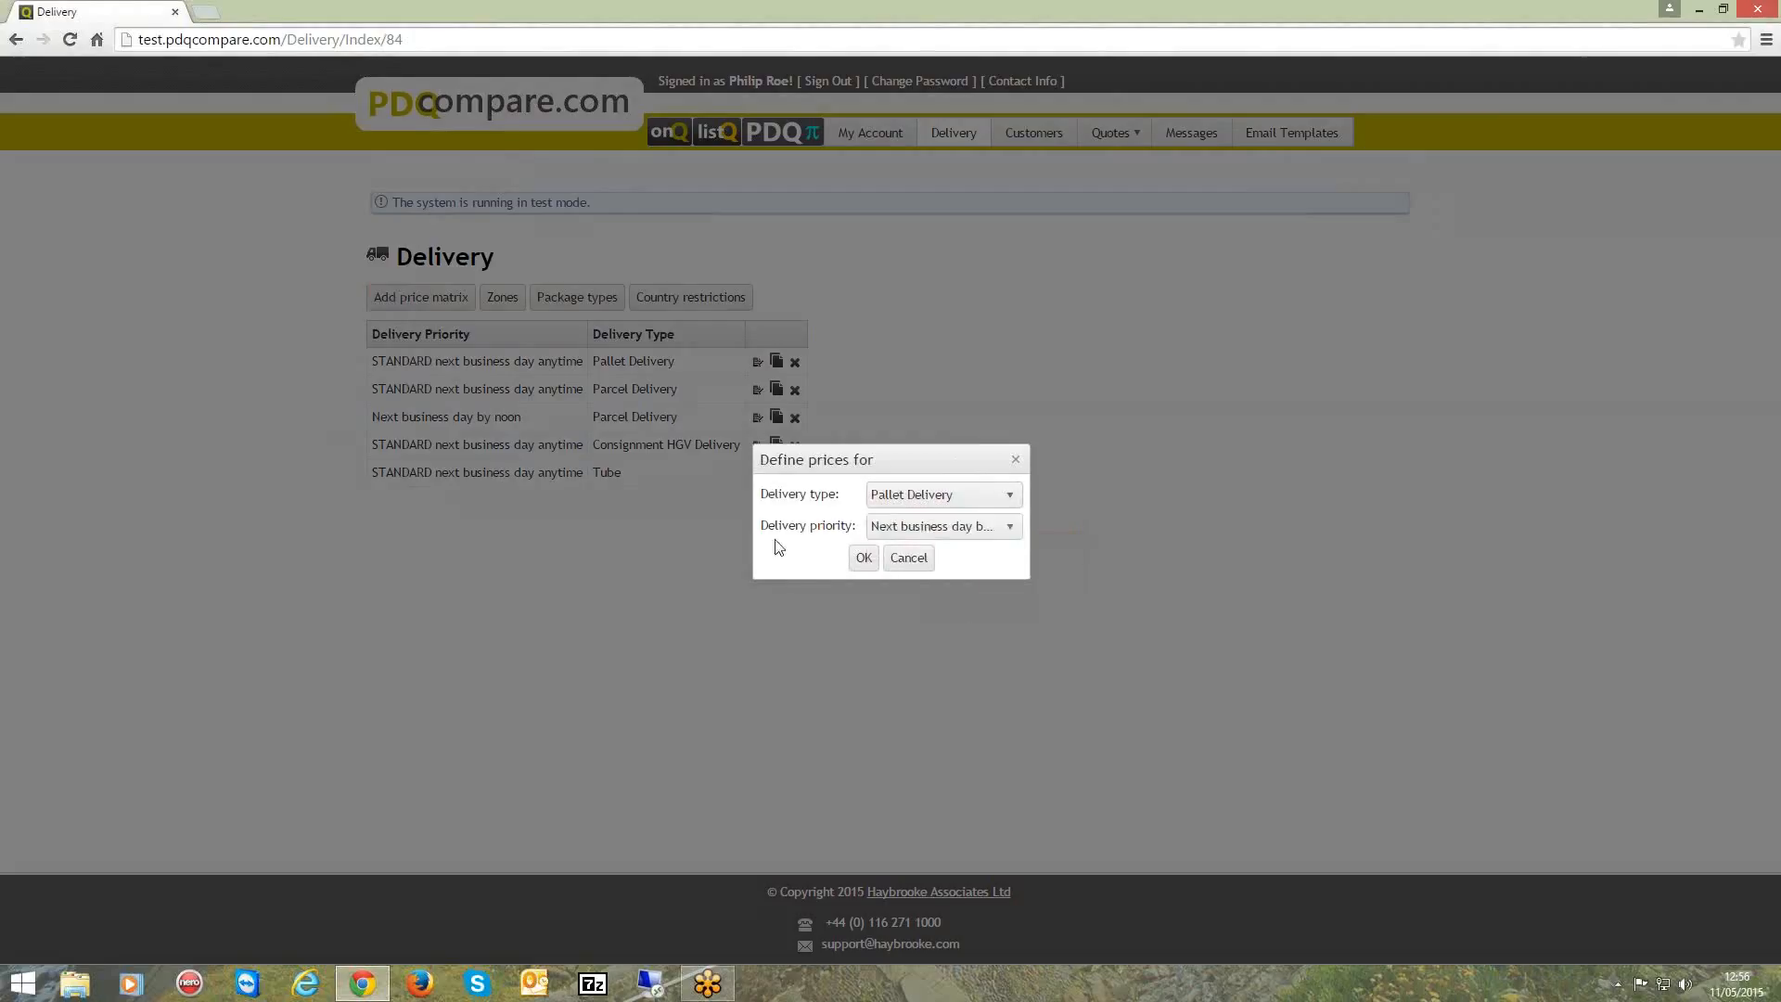
pyautogui.click(1017, 529)
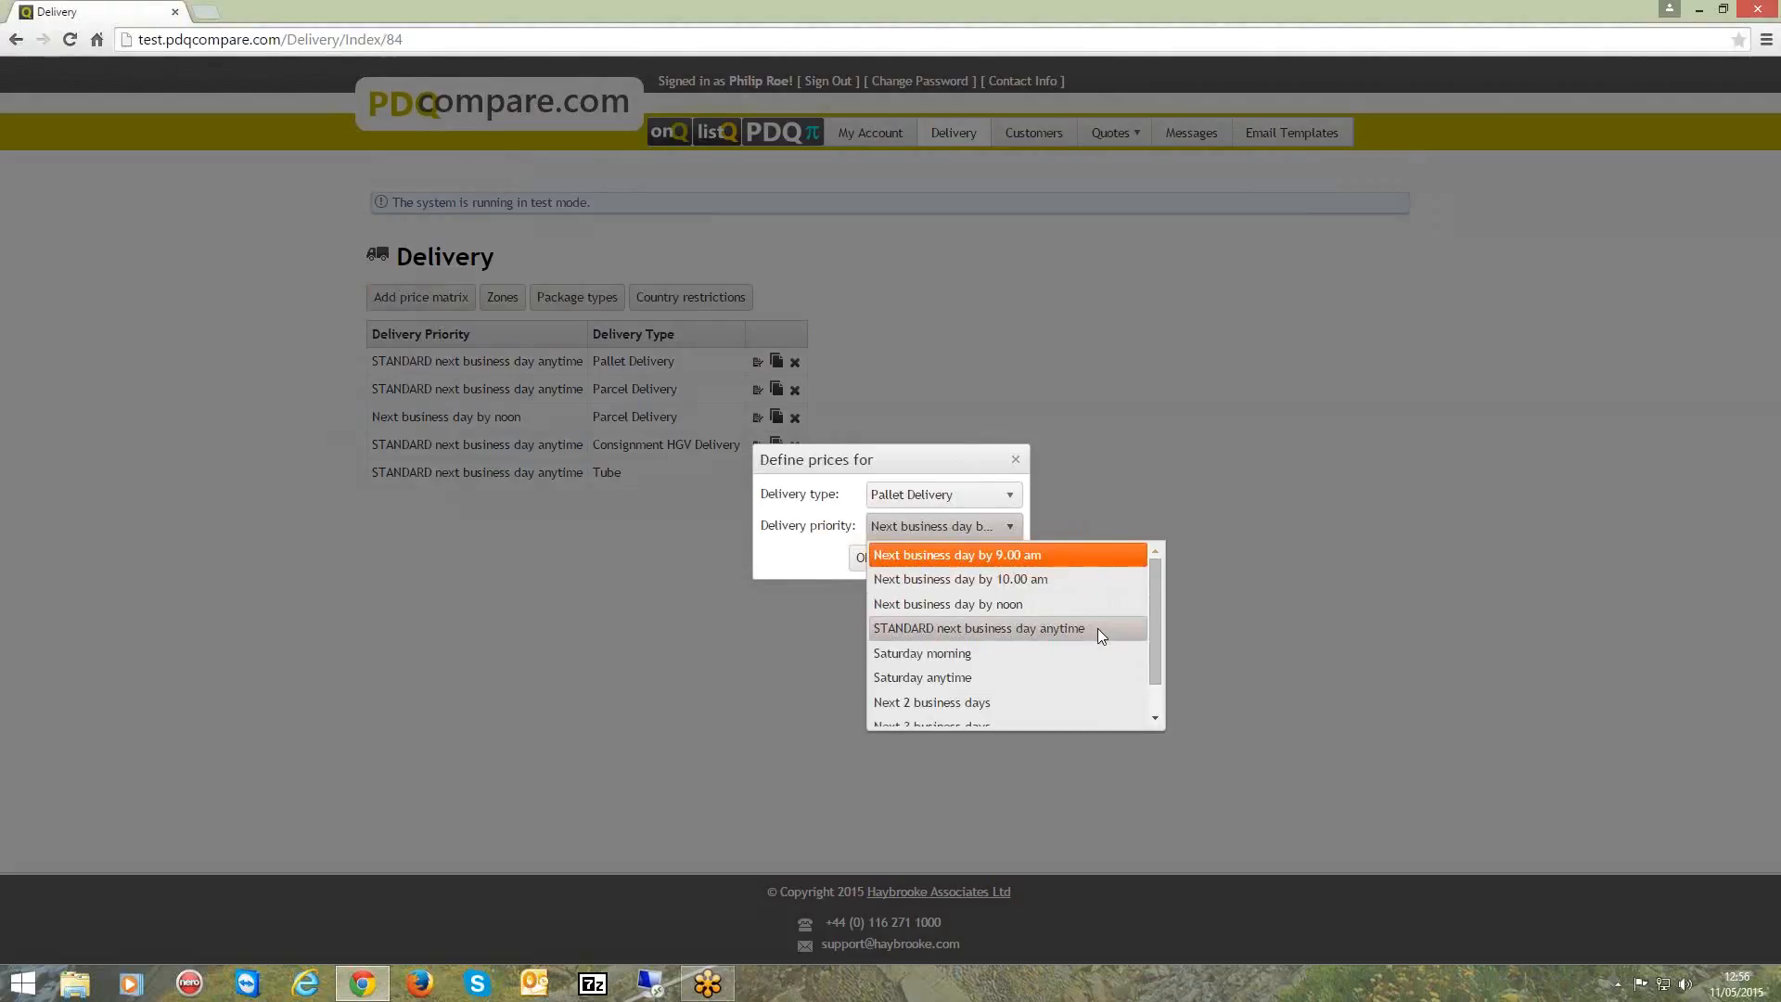
pyautogui.moveTo(1154, 605); pyautogui.dragTo(1149, 654)
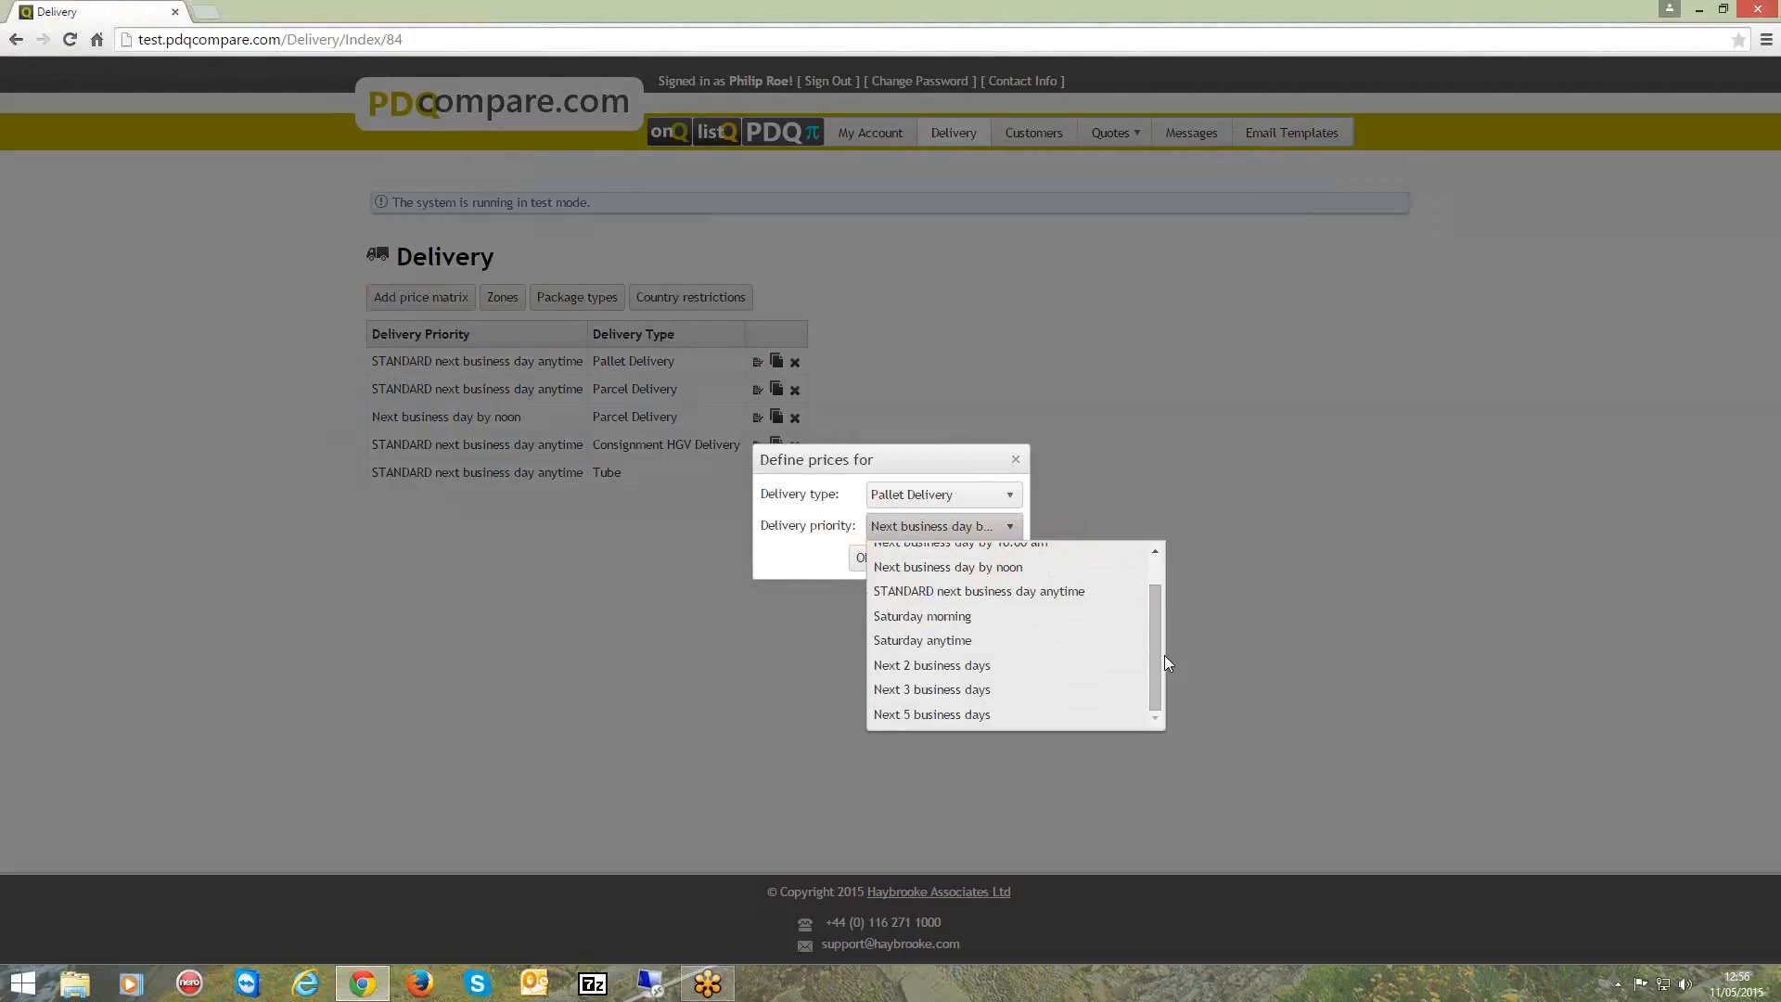
pyautogui.click(888, 533)
pyautogui.click(908, 558)
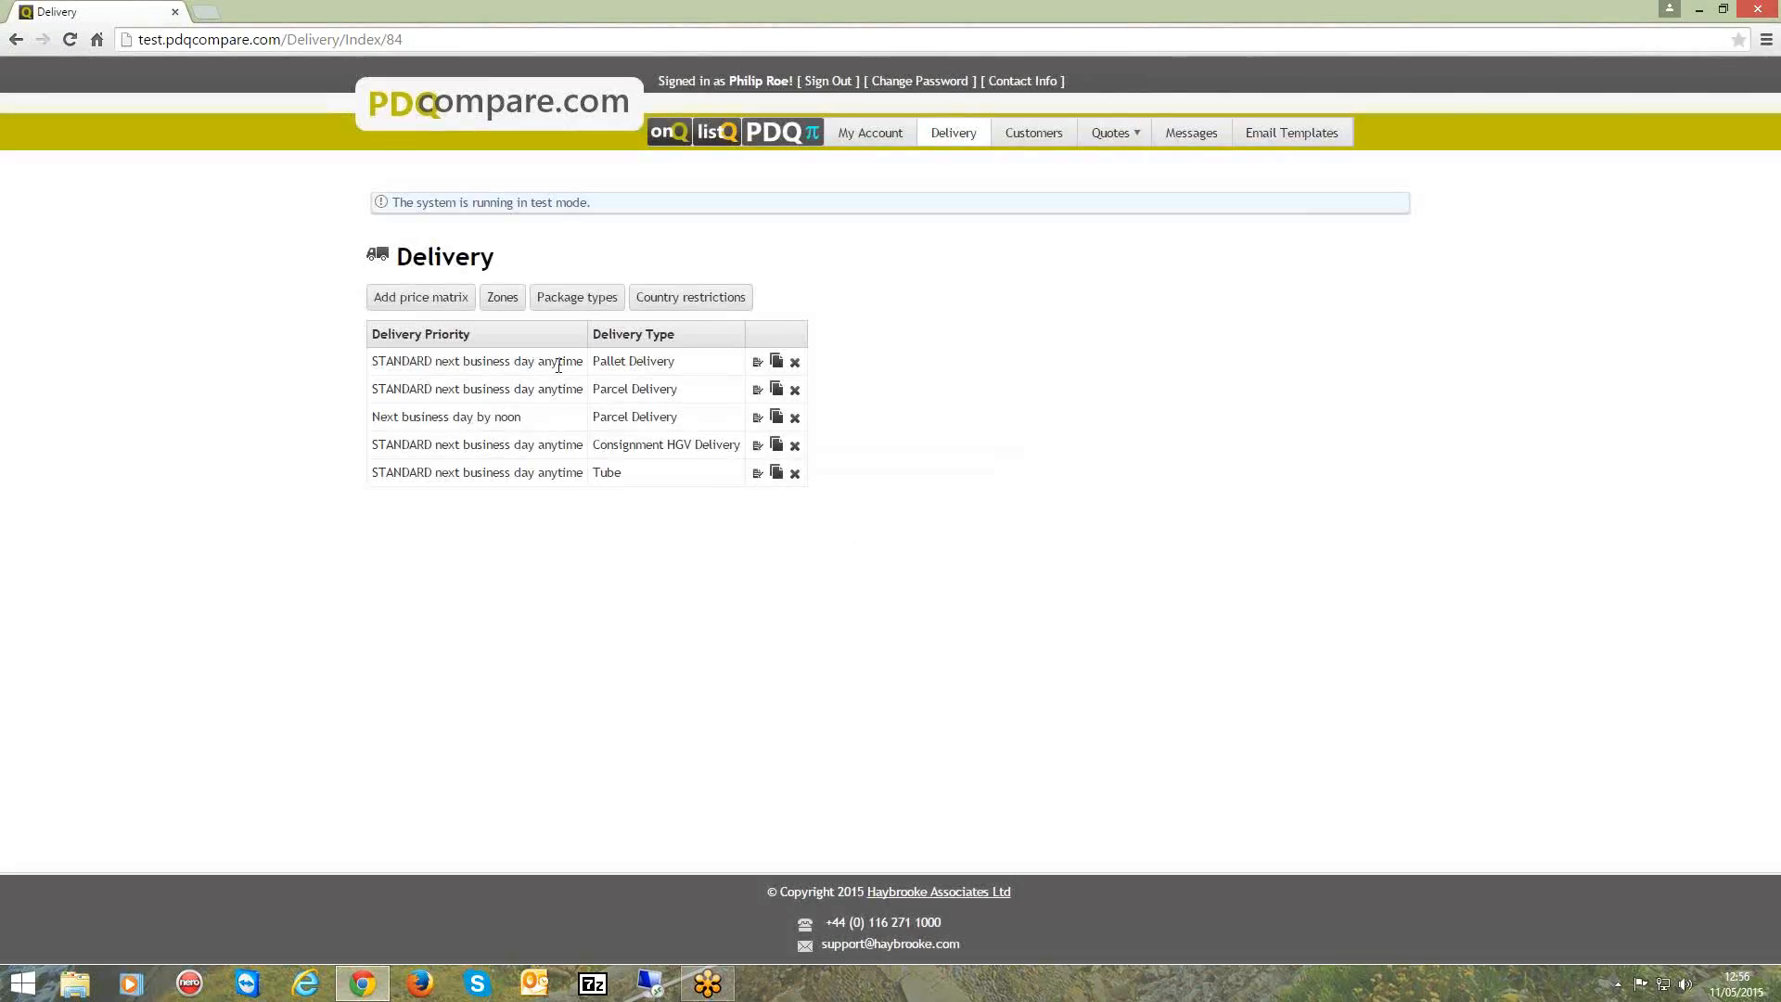
# Examine the Italy prices for each item band in the Pallet Delivery price matrix with STANDARD next business day anytime priority.
pyautogui.click(757, 364)
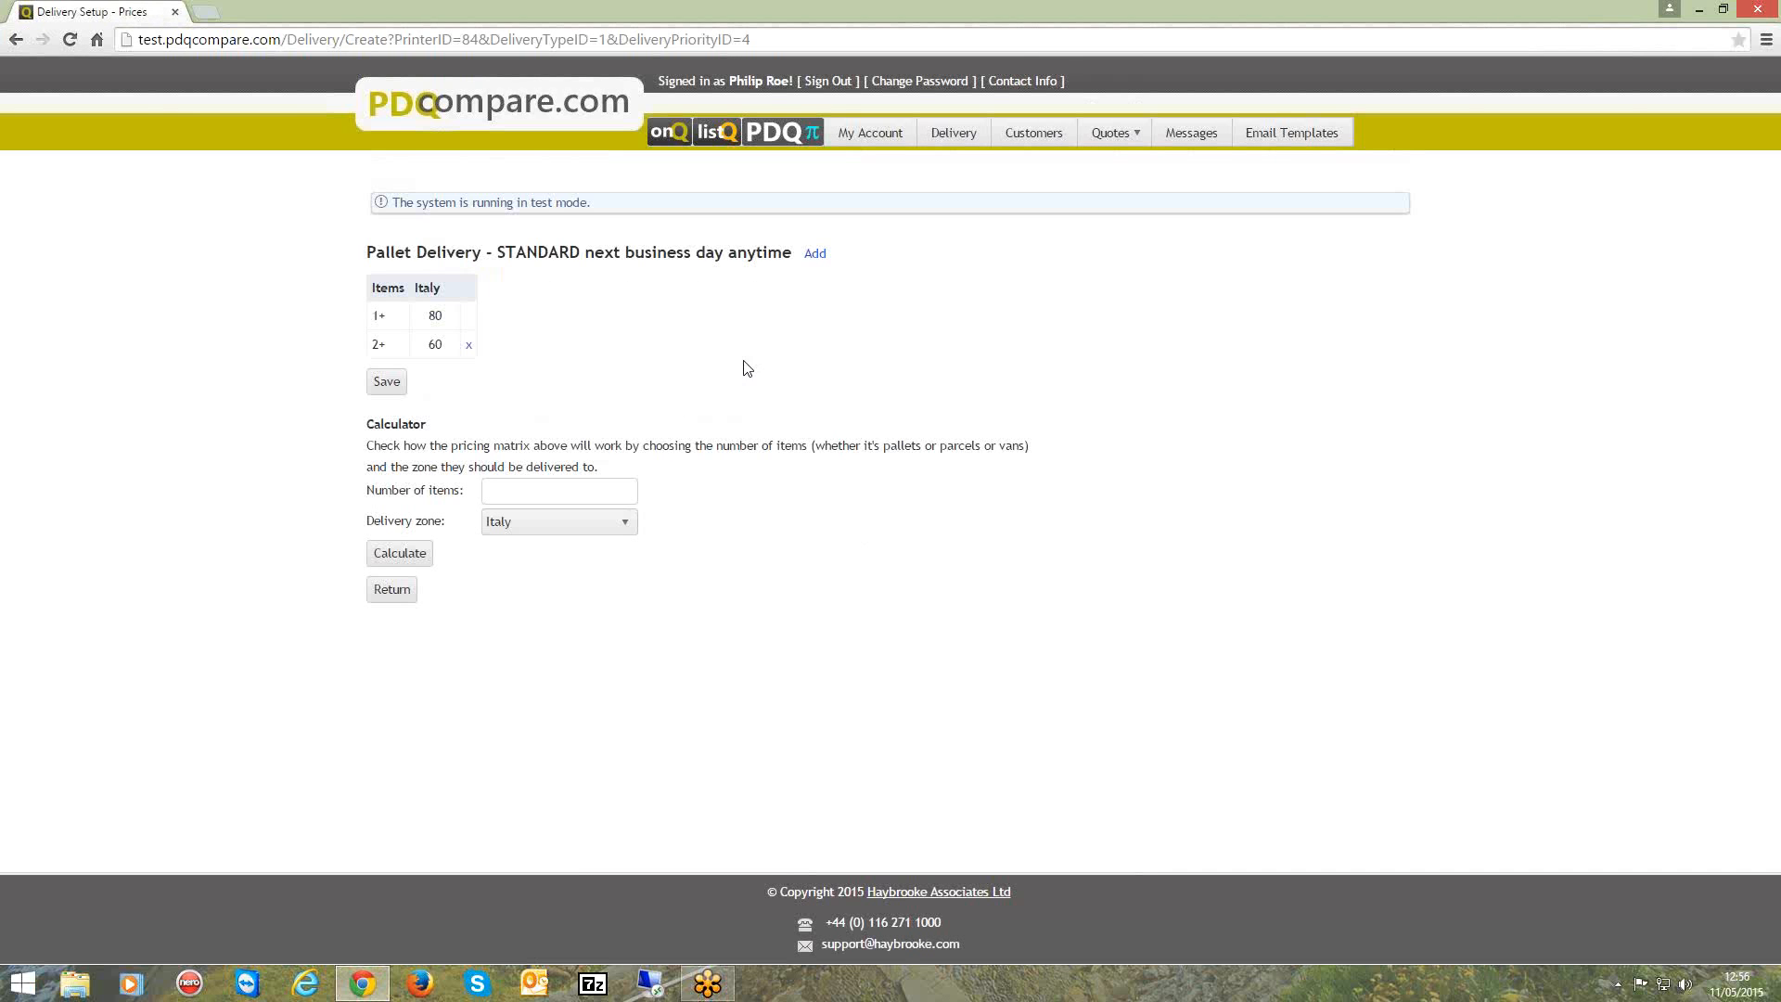
pyautogui.click(426, 318)
pyautogui.doubleClick(426, 317)
pyautogui.doubleClick(435, 345)
pyautogui.doubleClick(435, 316)
pyautogui.doubleClick(435, 344)
pyautogui.click(433, 317)
pyautogui.click(434, 346)
pyautogui.doubleClick(434, 346)
# Test the price calculation for 2 items in the Italy delivery zone, and return to the account settings.
pyautogui.click(504, 492)
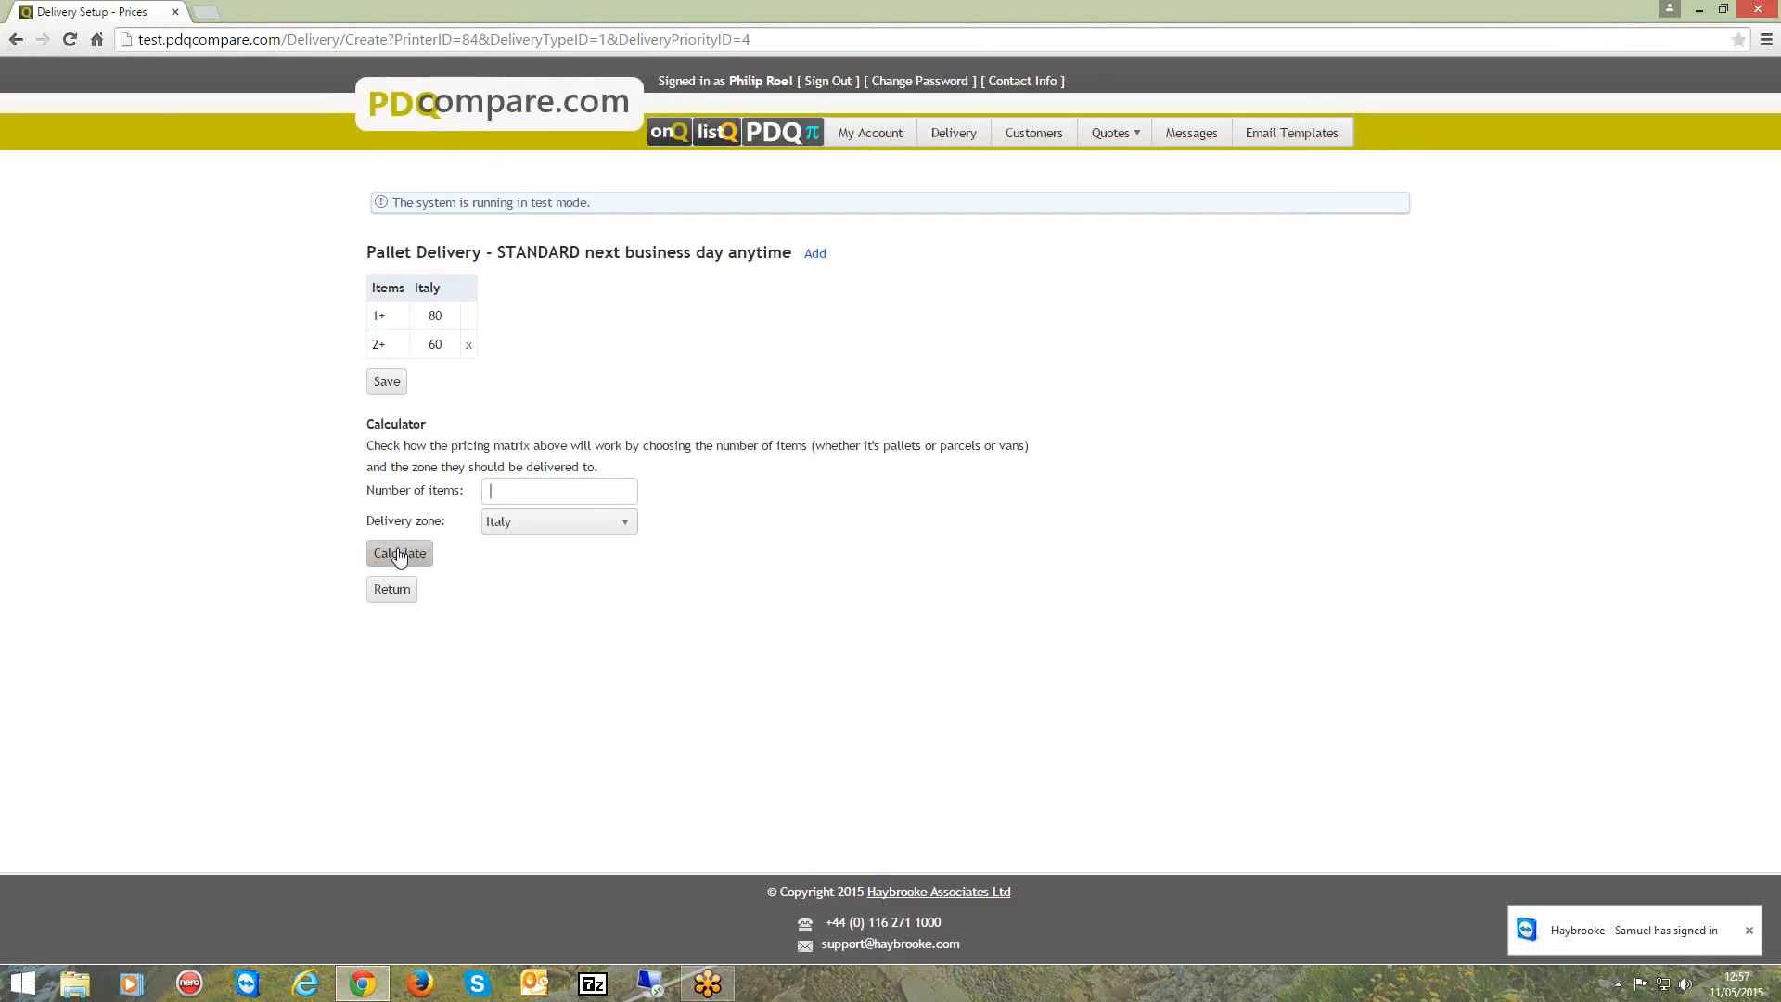
pyautogui.write('2')
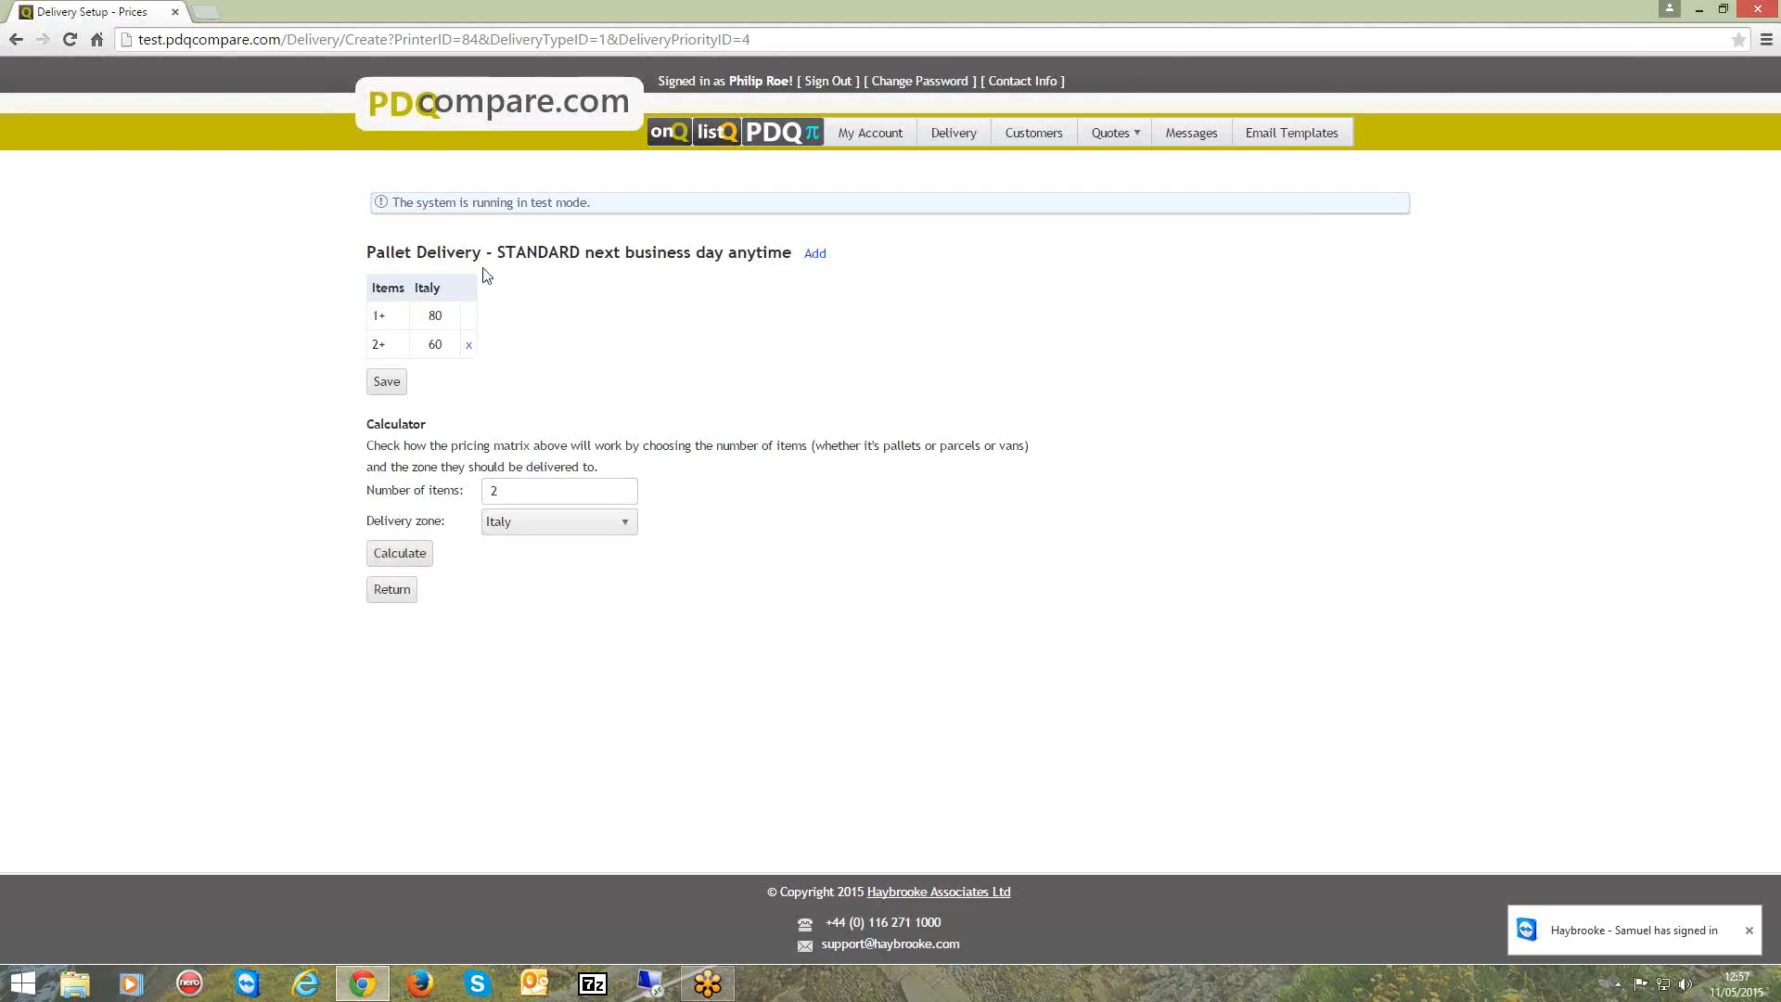
pyautogui.click(405, 562)
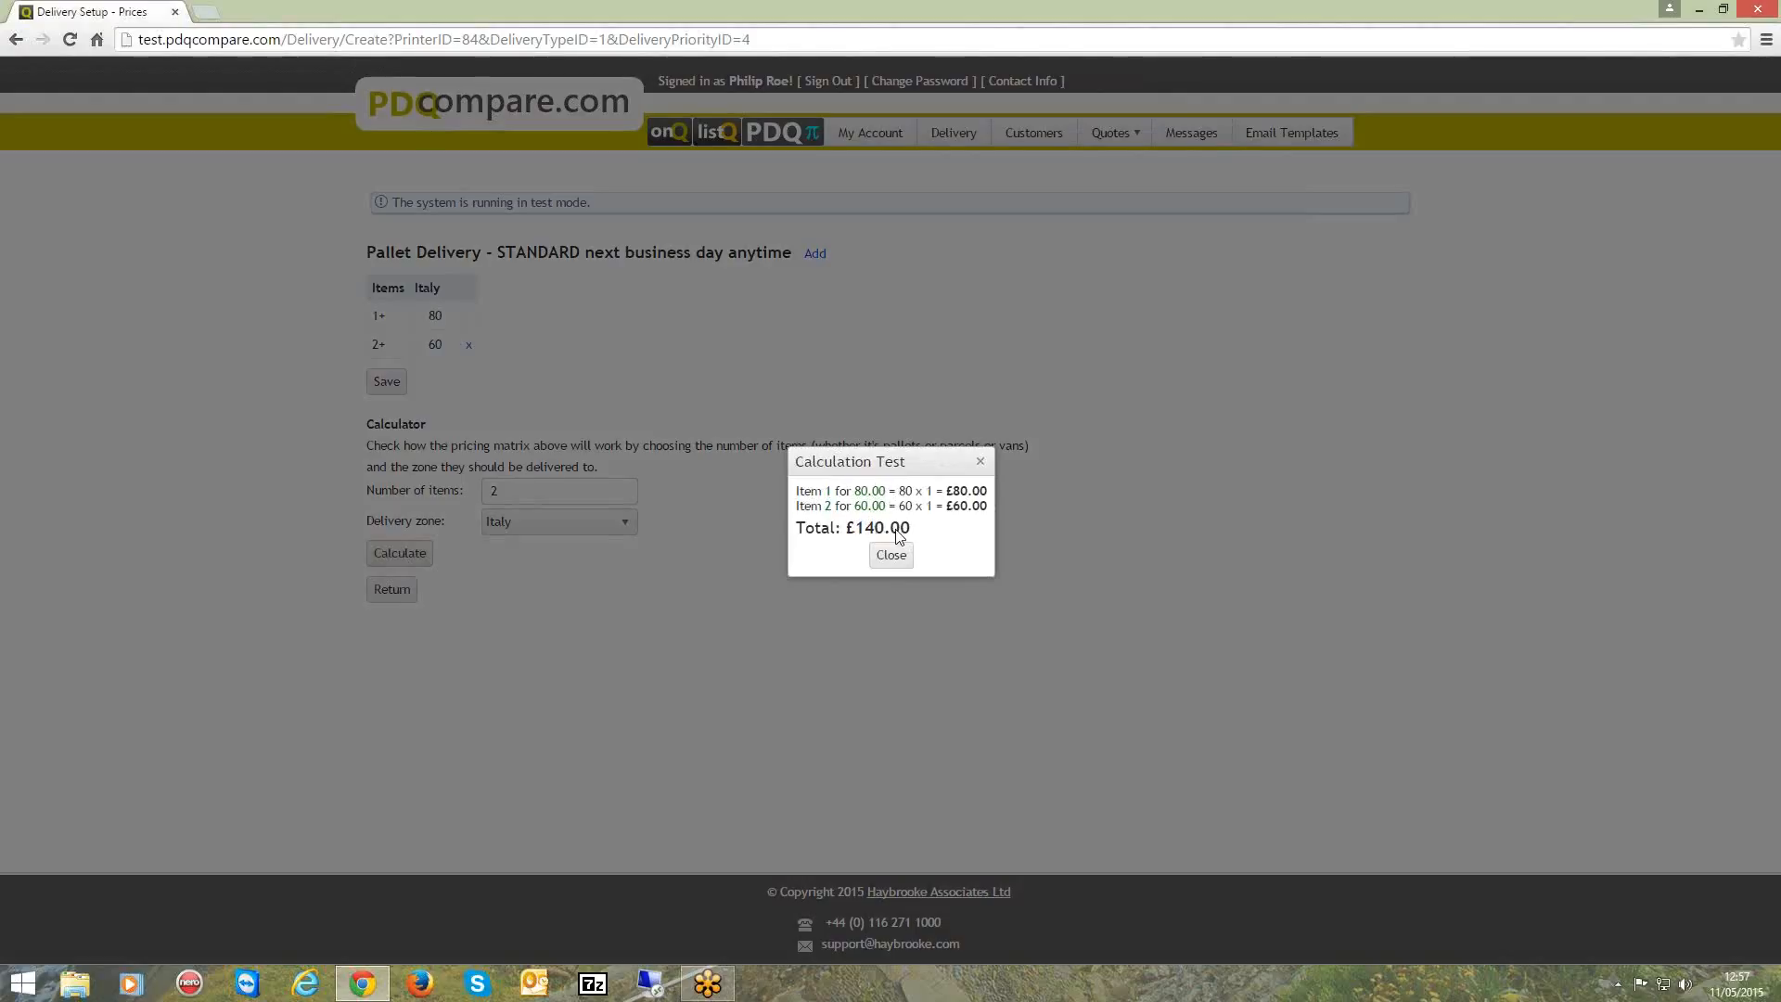
pyautogui.click(892, 555)
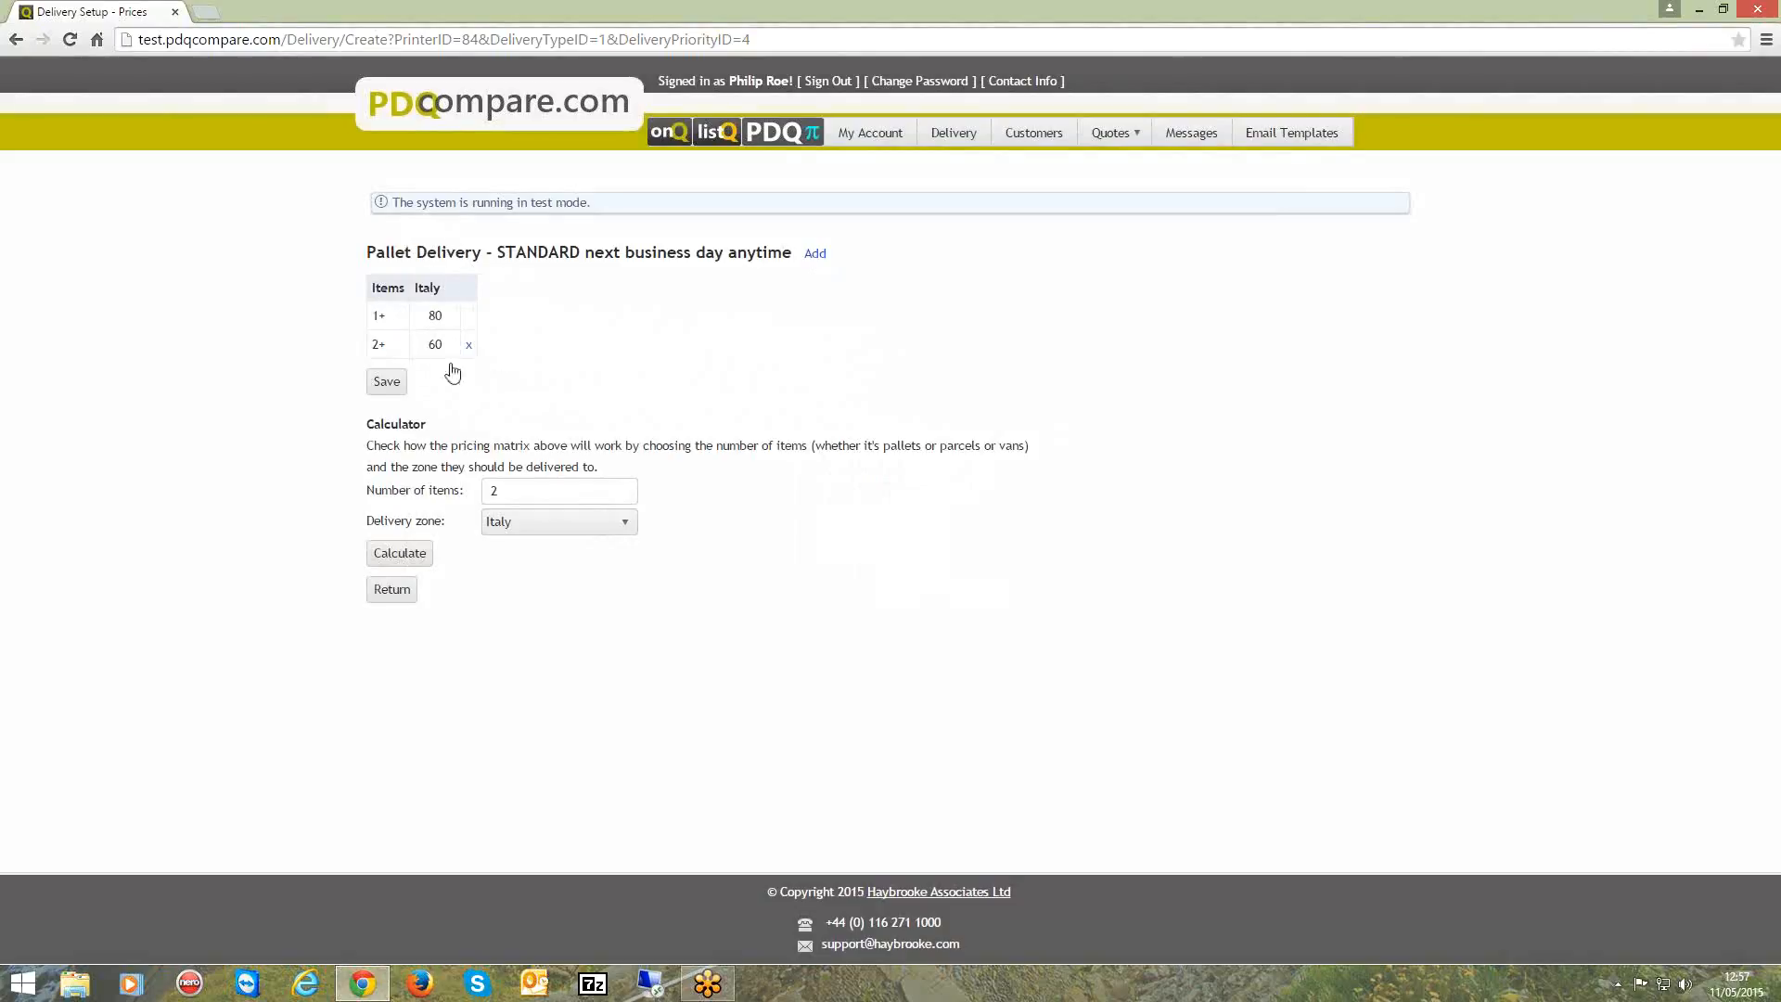
pyautogui.doubleClick(441, 294)
pyautogui.click(392, 590)
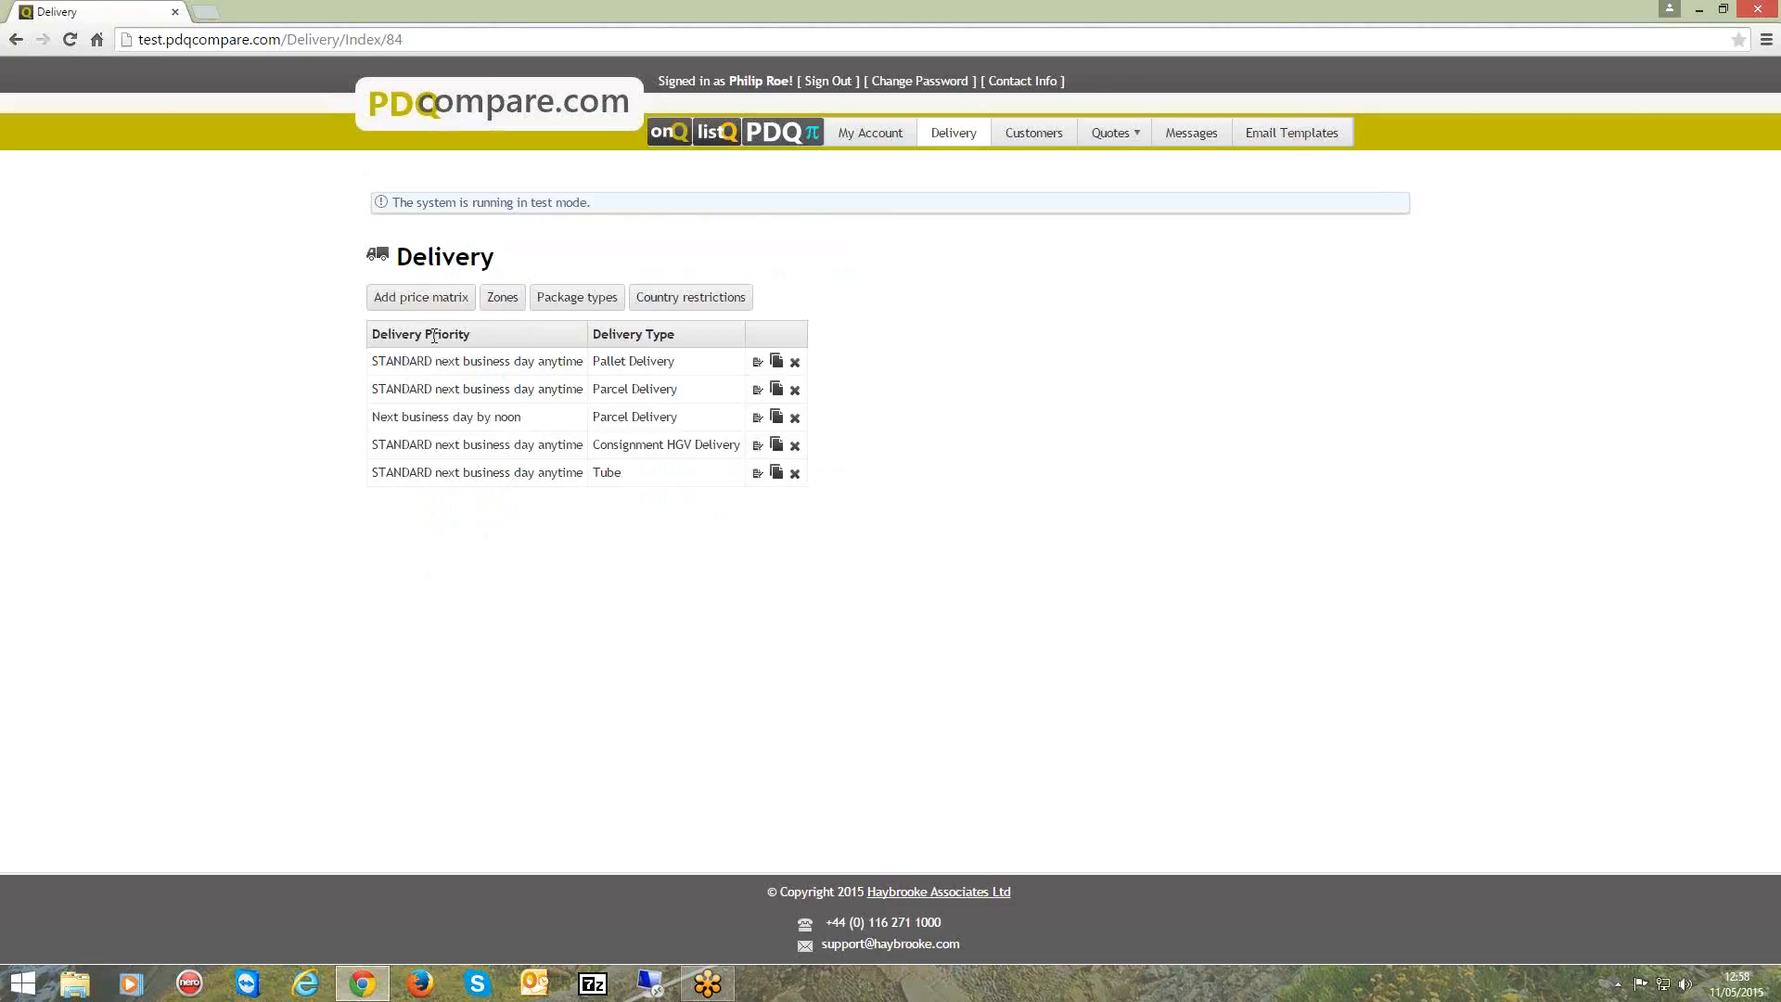
pyautogui.click(865, 130)
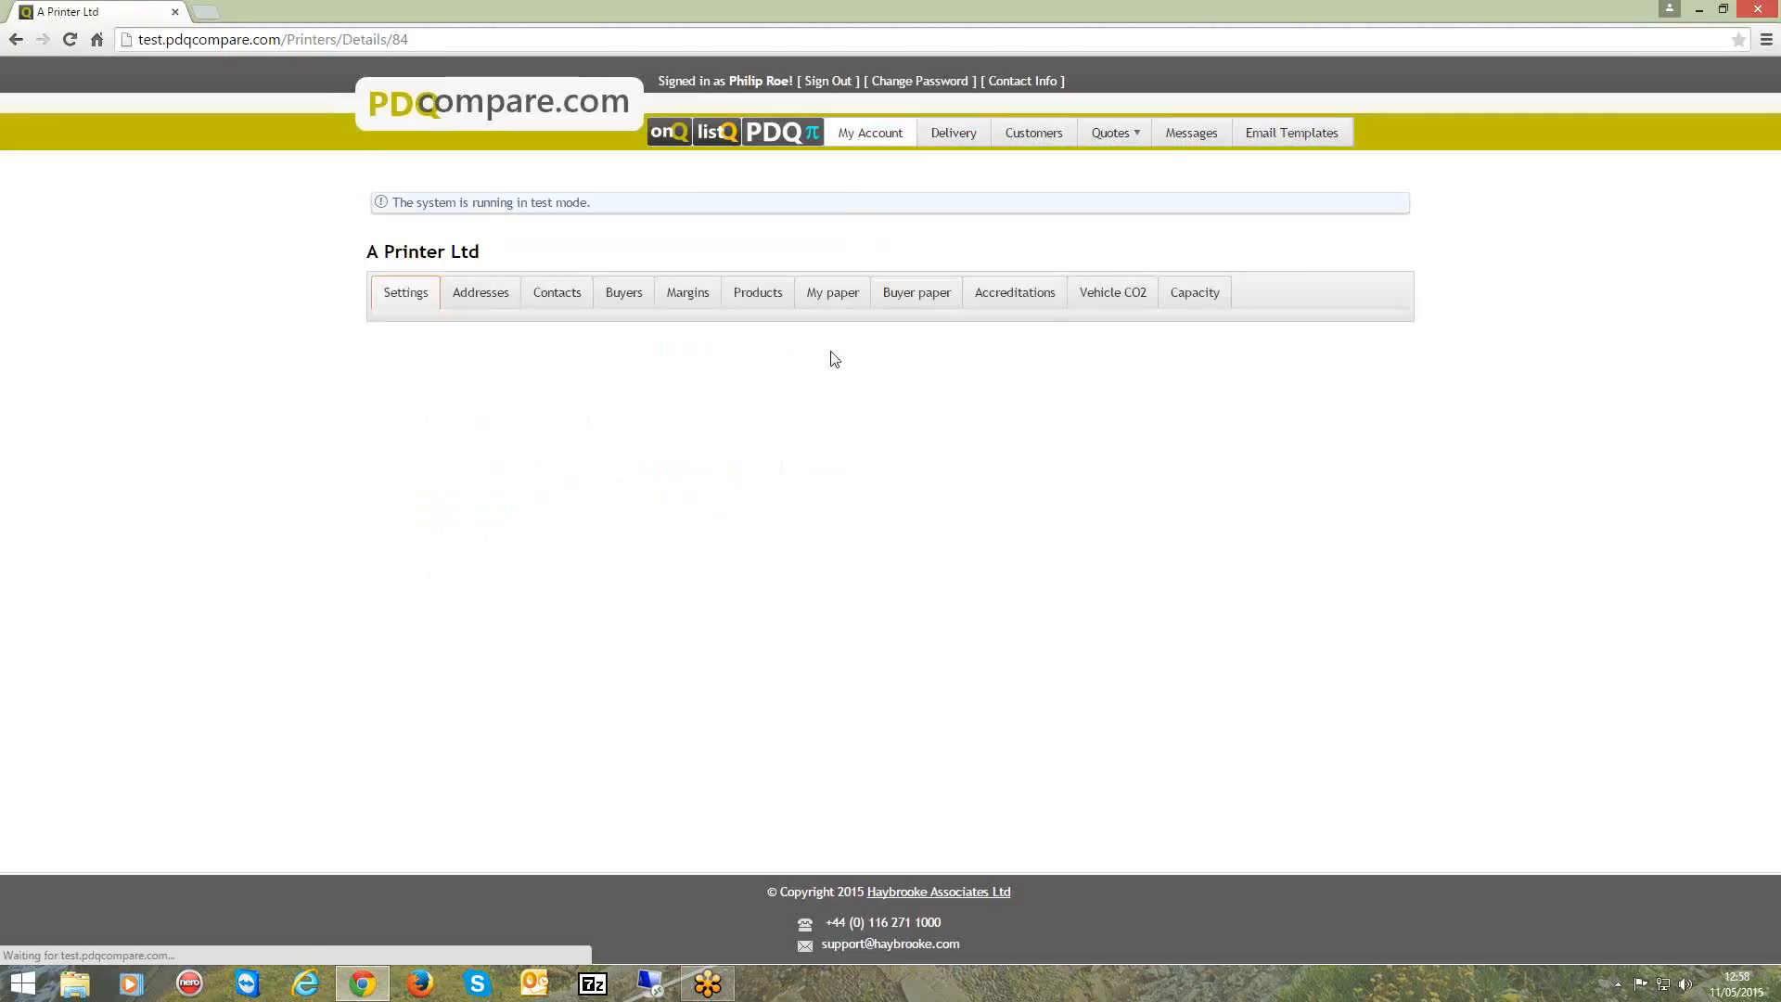